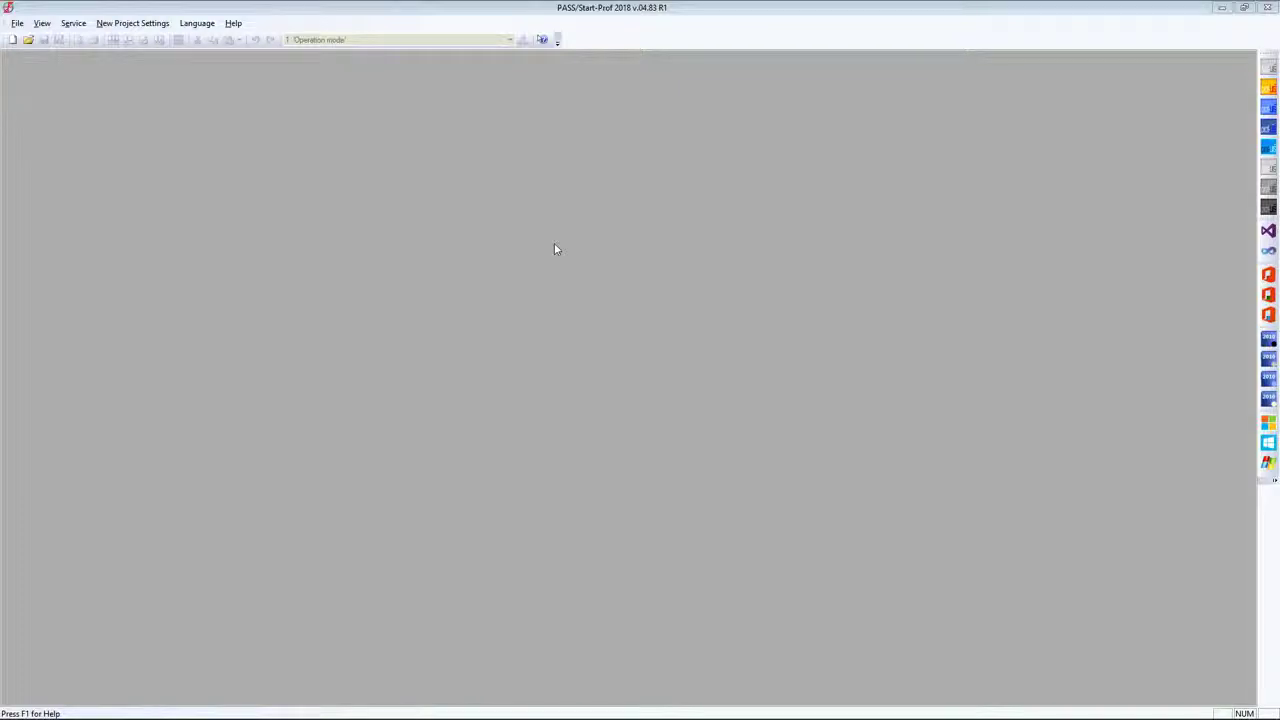
Step: Create a new project with the Piping analysis type
click(16, 23)
click(40, 36)
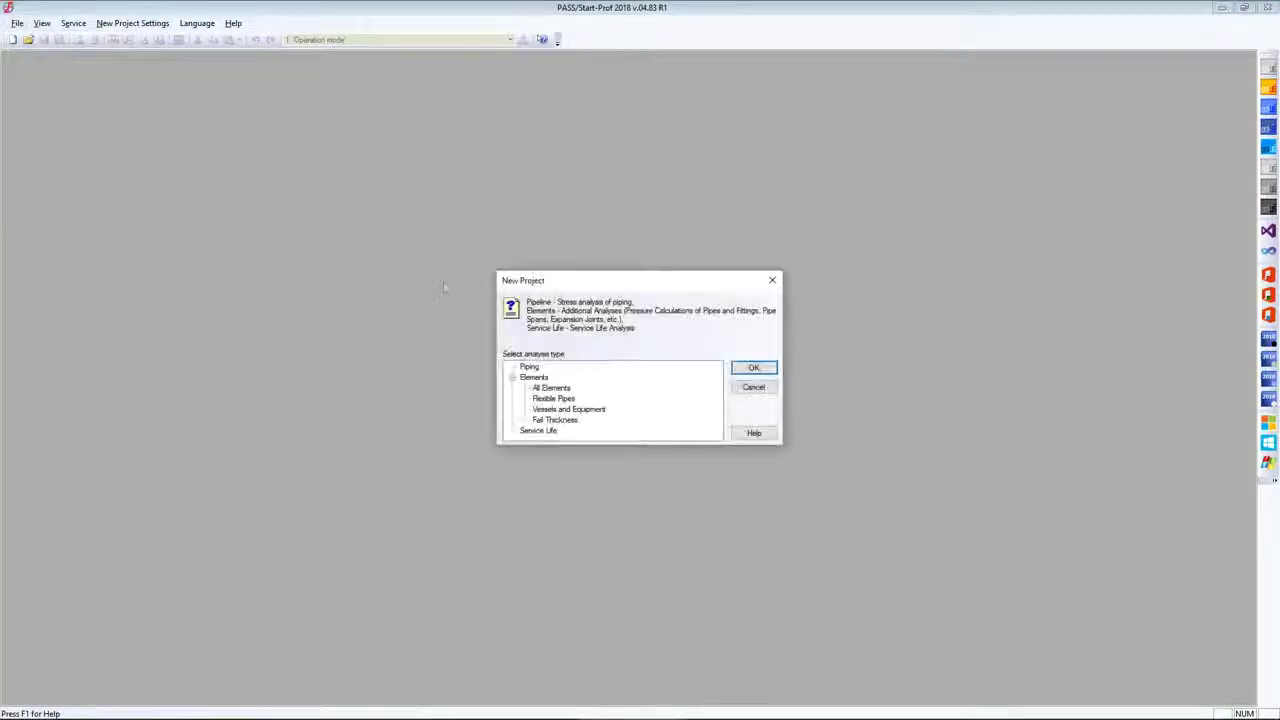
click(529, 367)
click(753, 367)
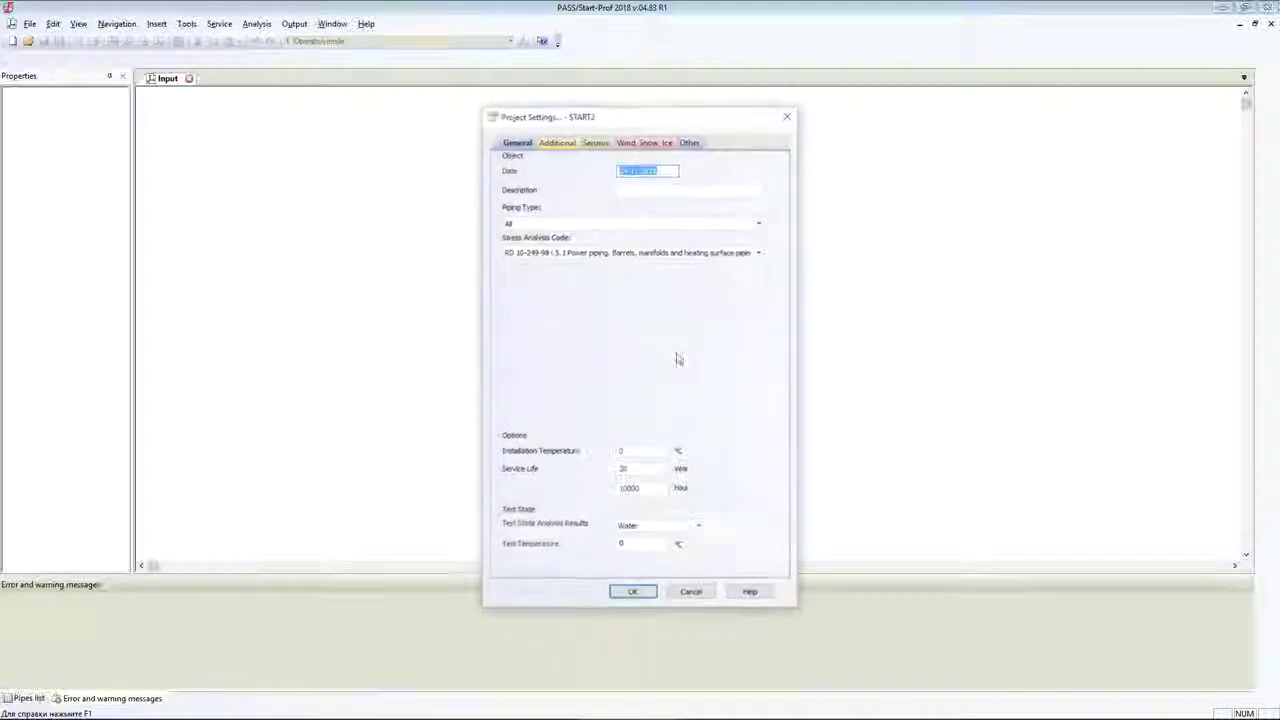
Step: Set the stress analysis code to GOST 32388-2013 Plastic piping systems (Russia), installation temperature to -10 °C and test temperature to 20 °C
click(640, 252)
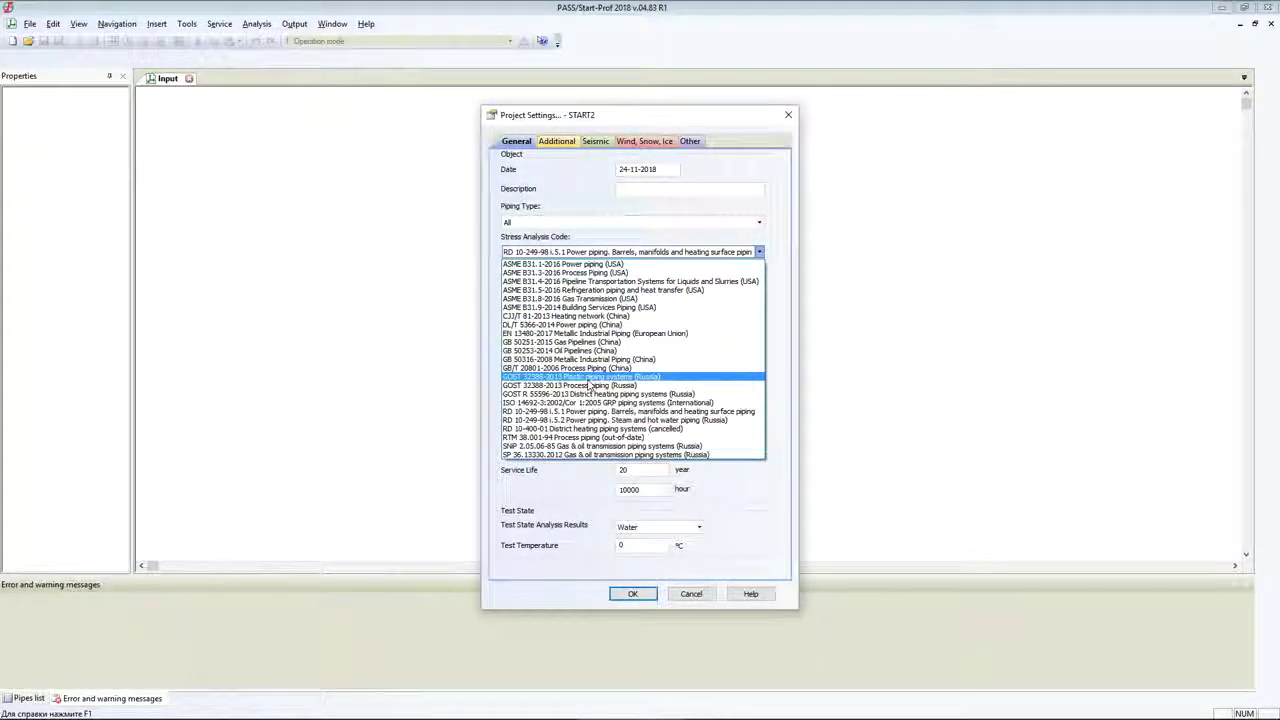
click(588, 377)
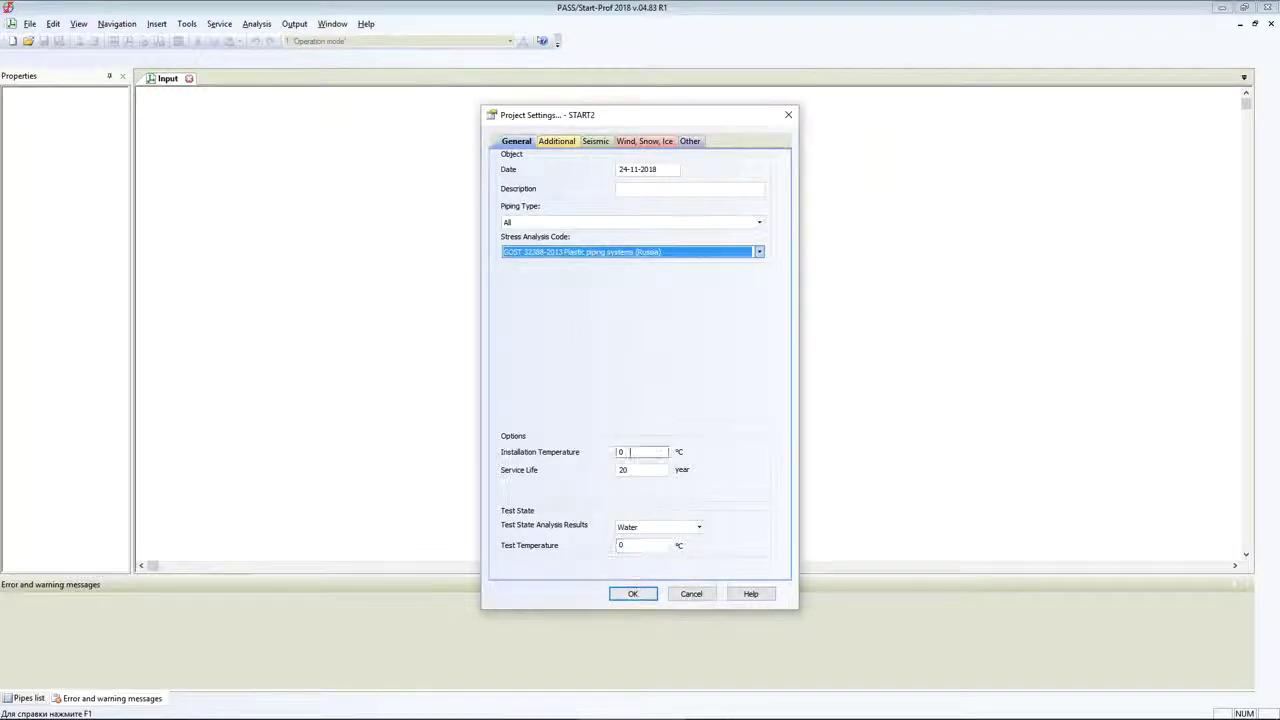
click(630, 452)
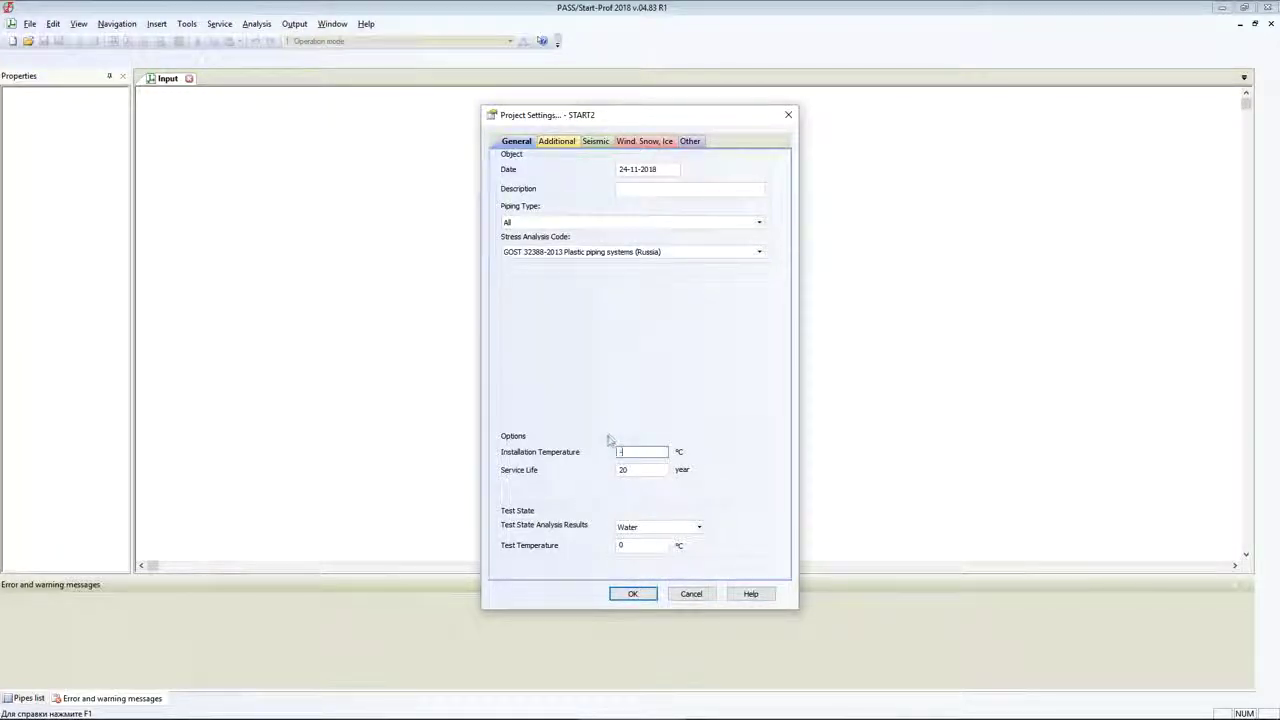
text(-10)
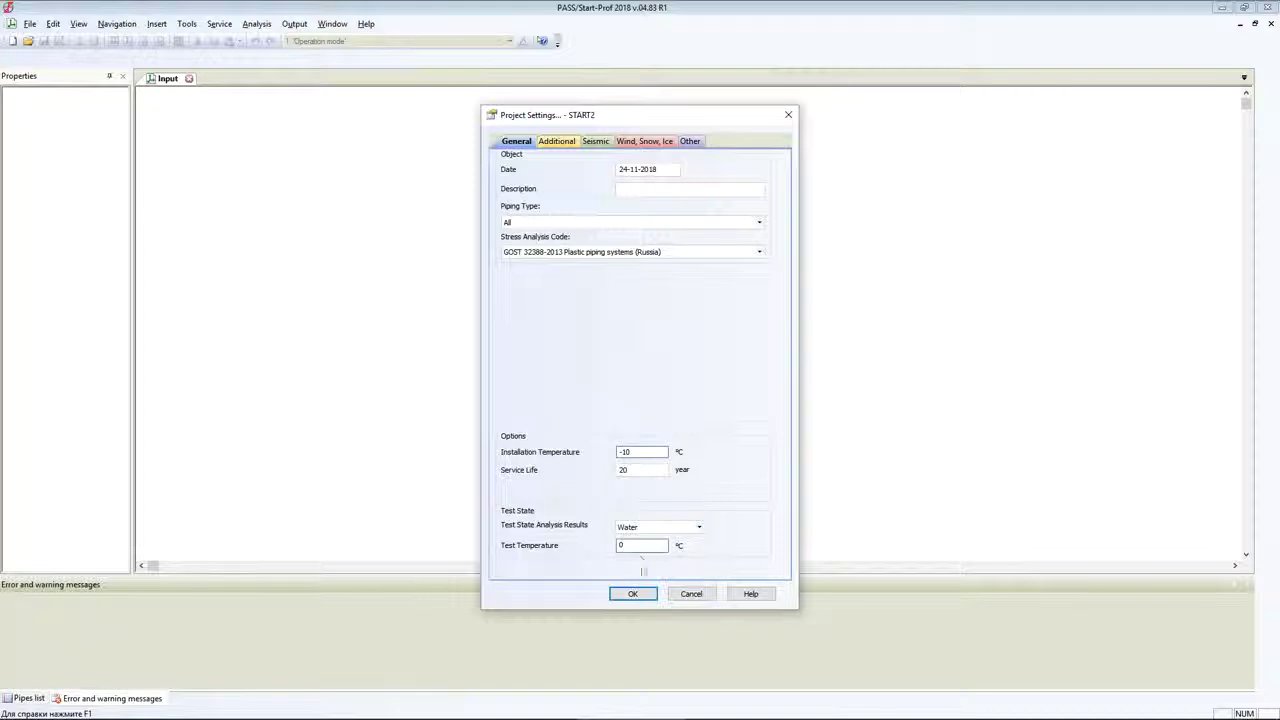
click(655, 545)
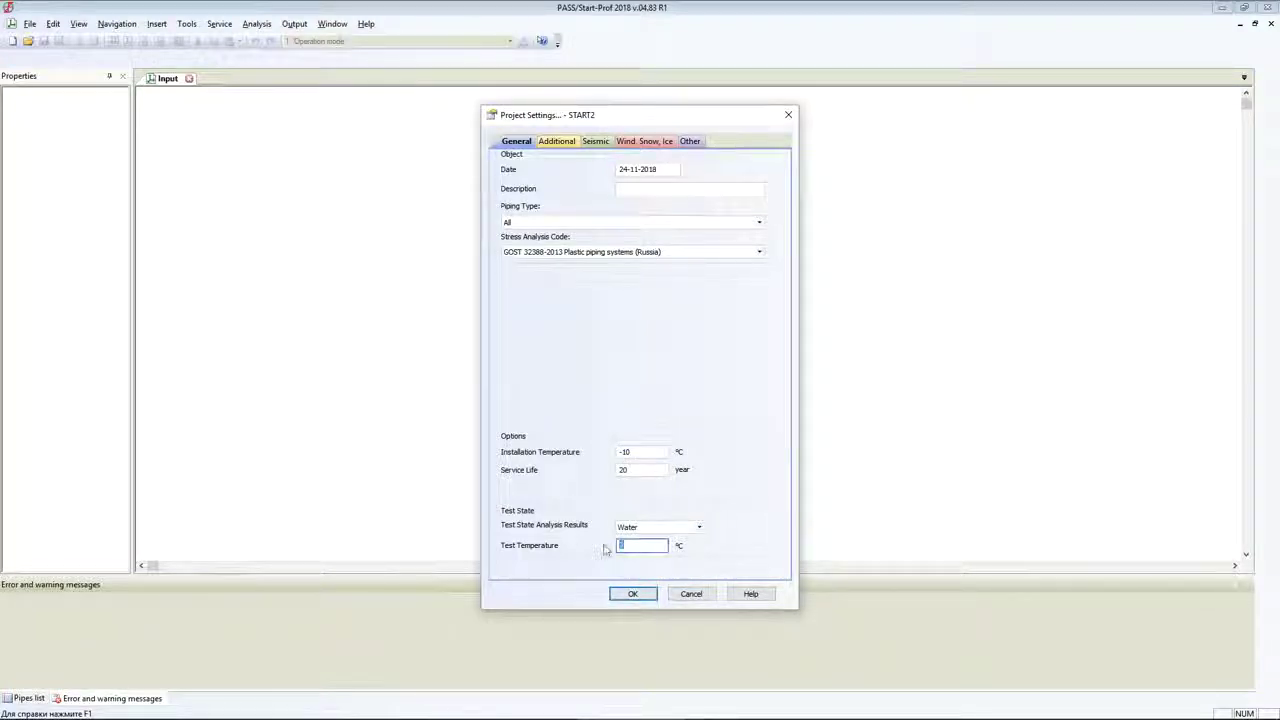
text(20)
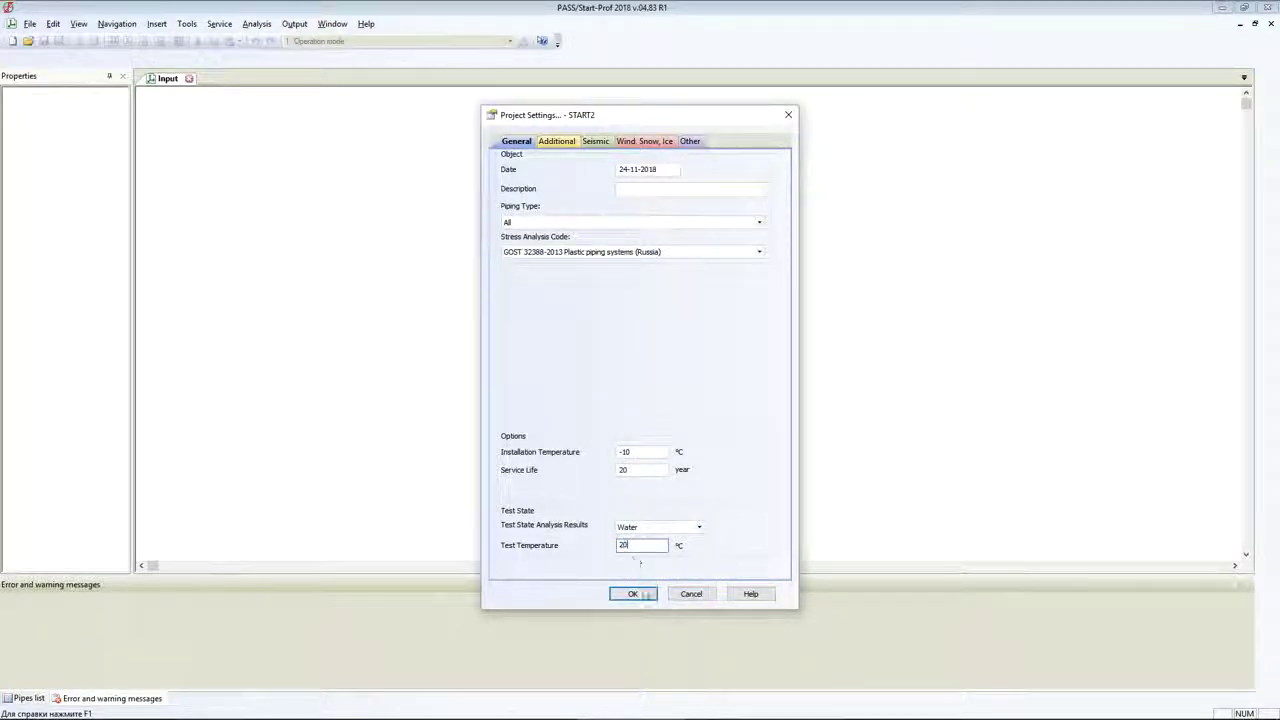
click(632, 594)
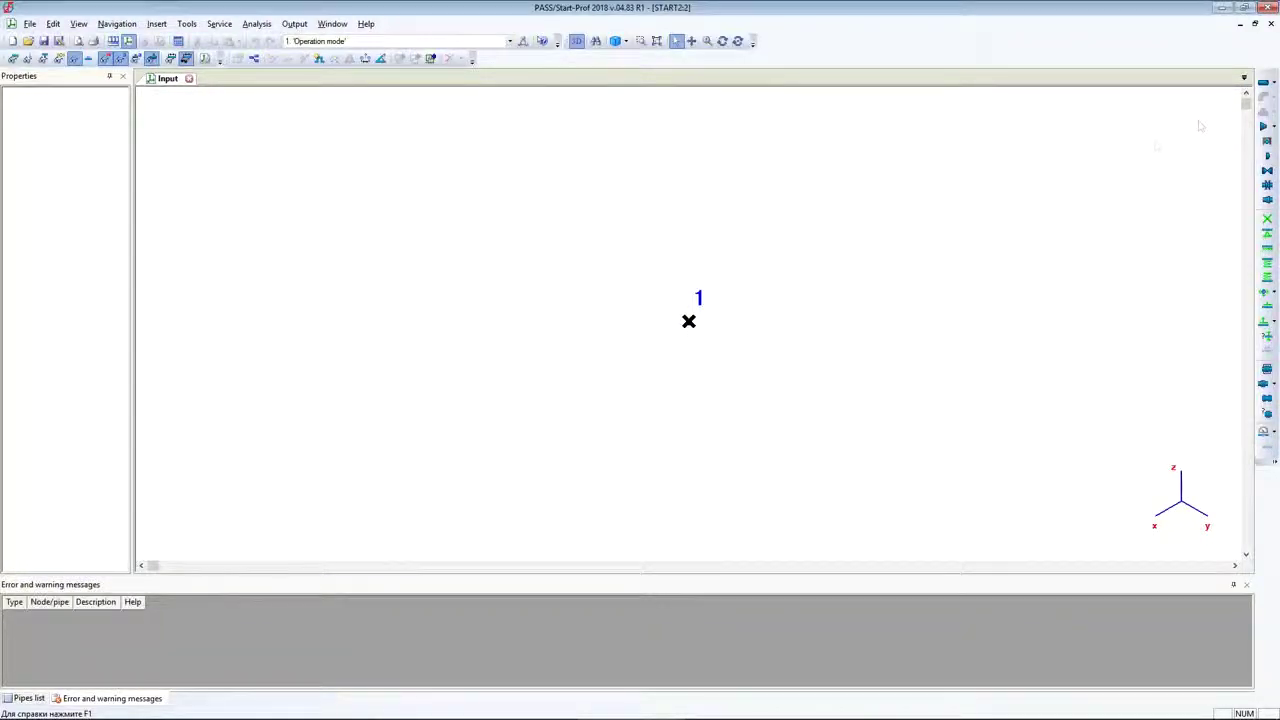
Step: Start a new pipe element from node 1 to node 2 with a DX projection of 40 m
click(1264, 82)
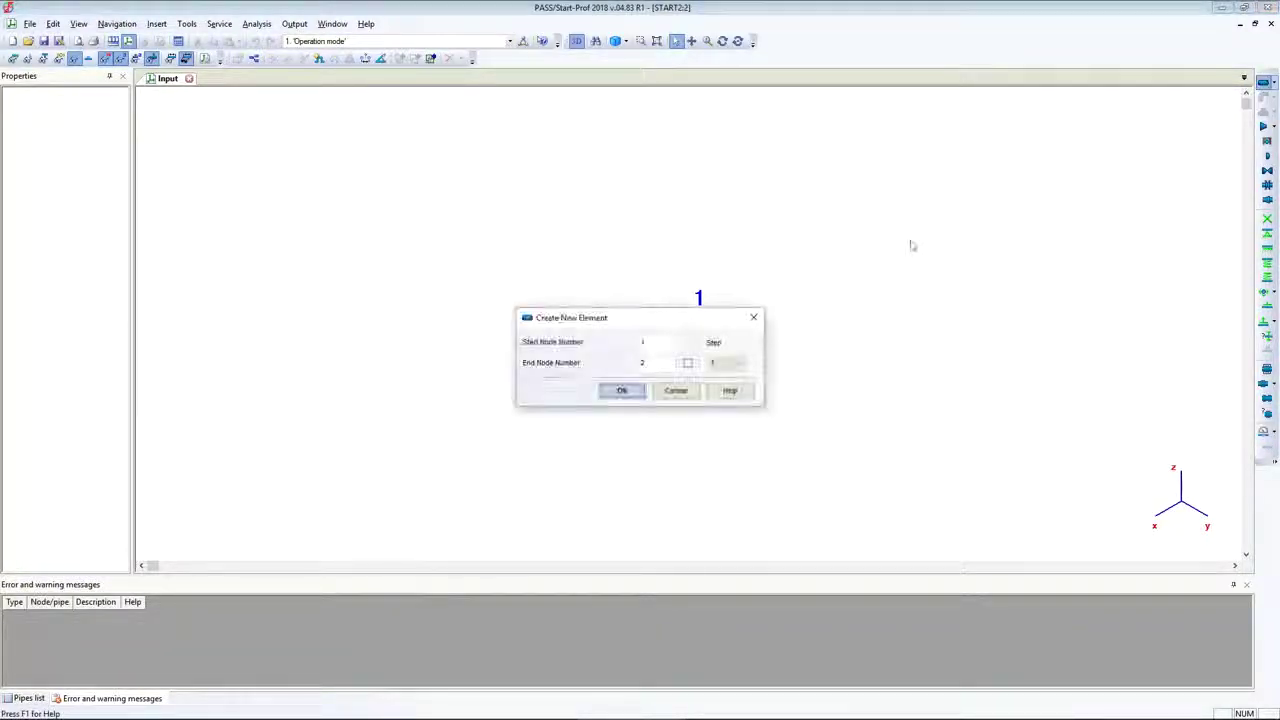
click(622, 390)
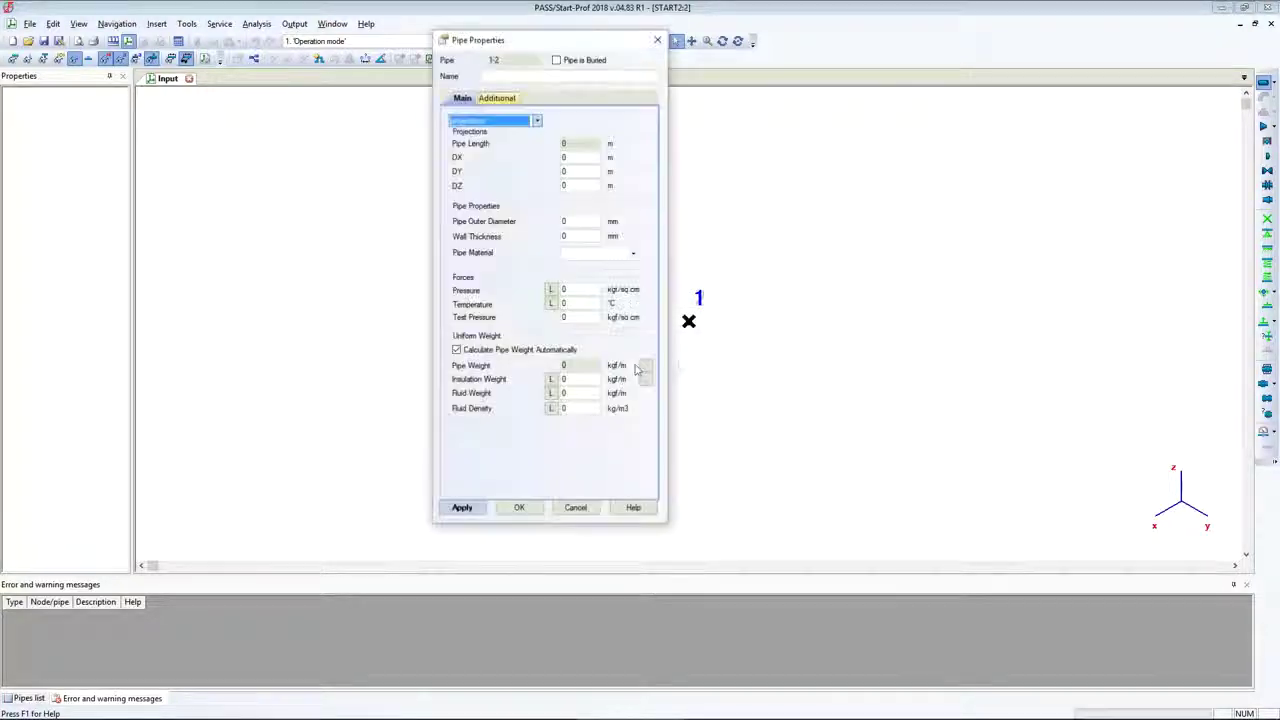
click(566, 157)
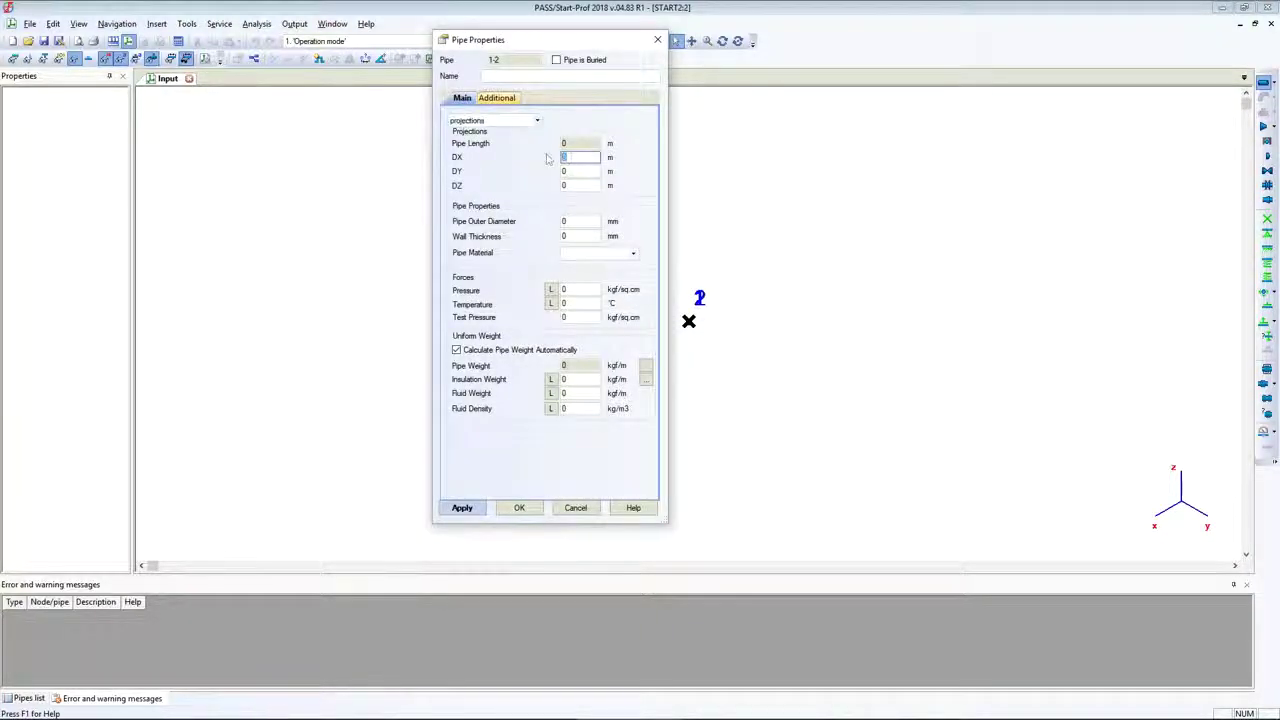
click(565, 171)
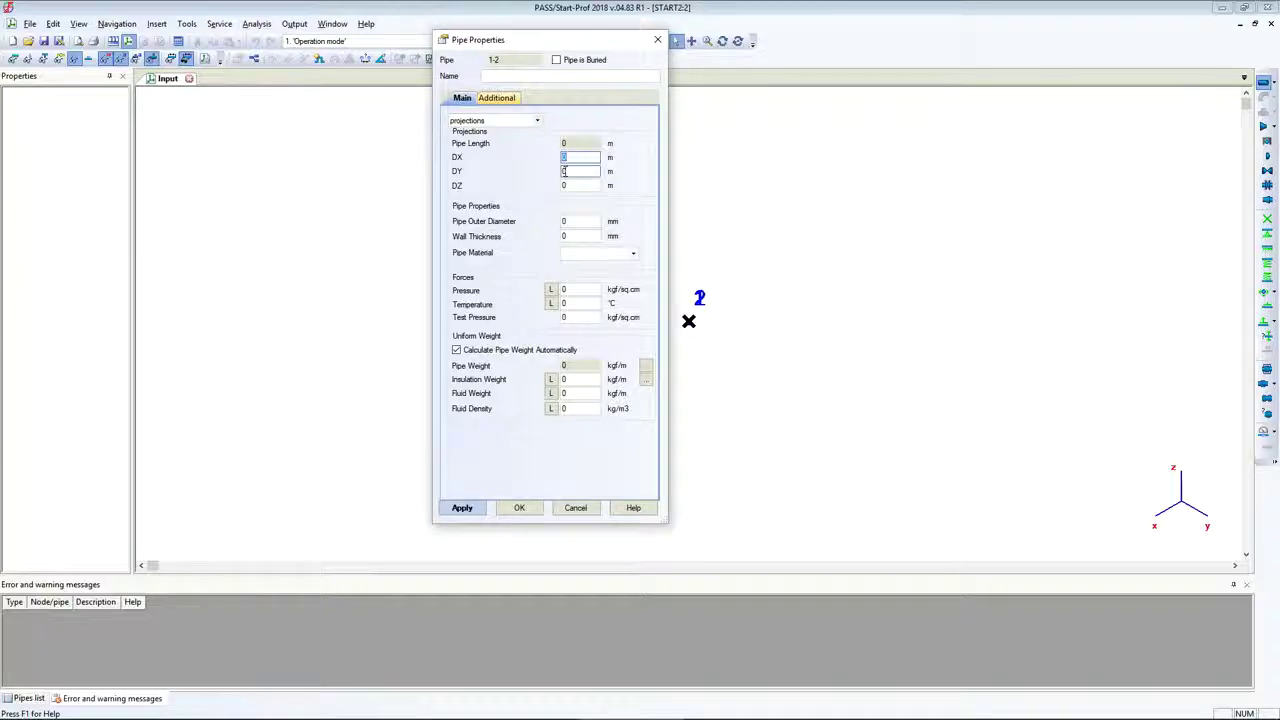
text(40)
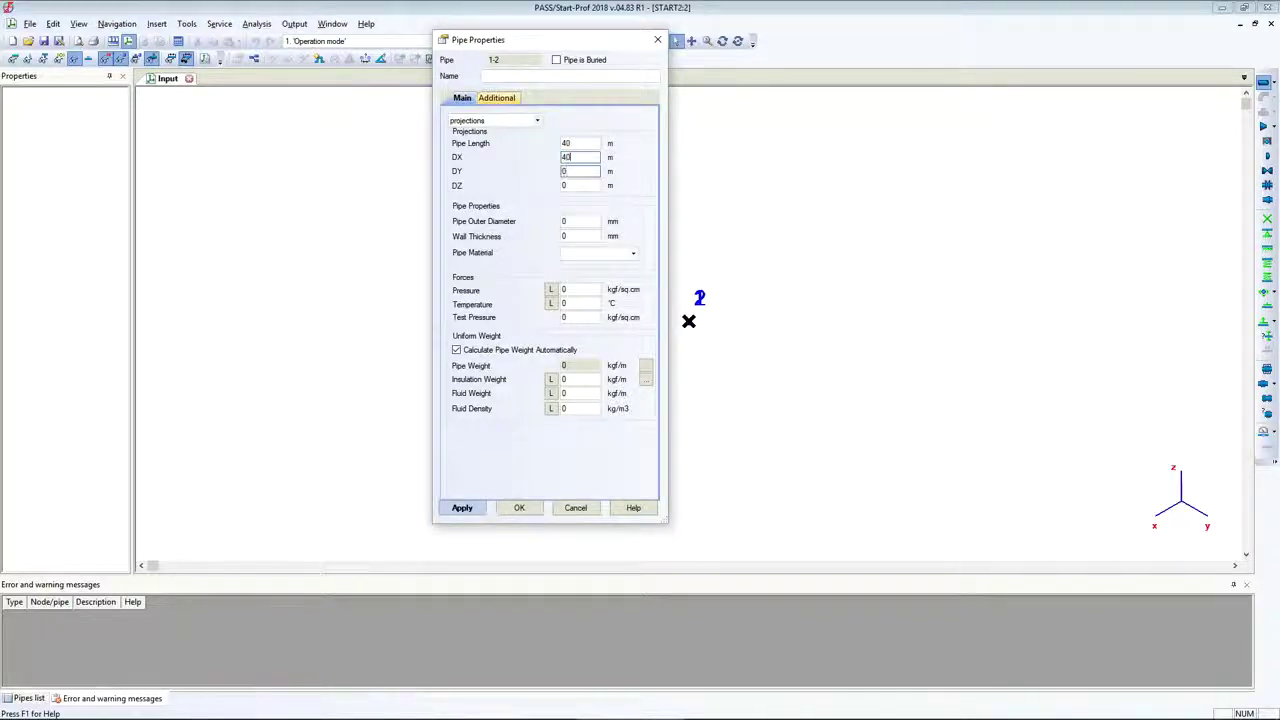
Step: Give the pipe a 450 mm outer diameter, 25.5 mm wall thickness and PE 100 material
click(565, 218)
text(450)
key(Tab)
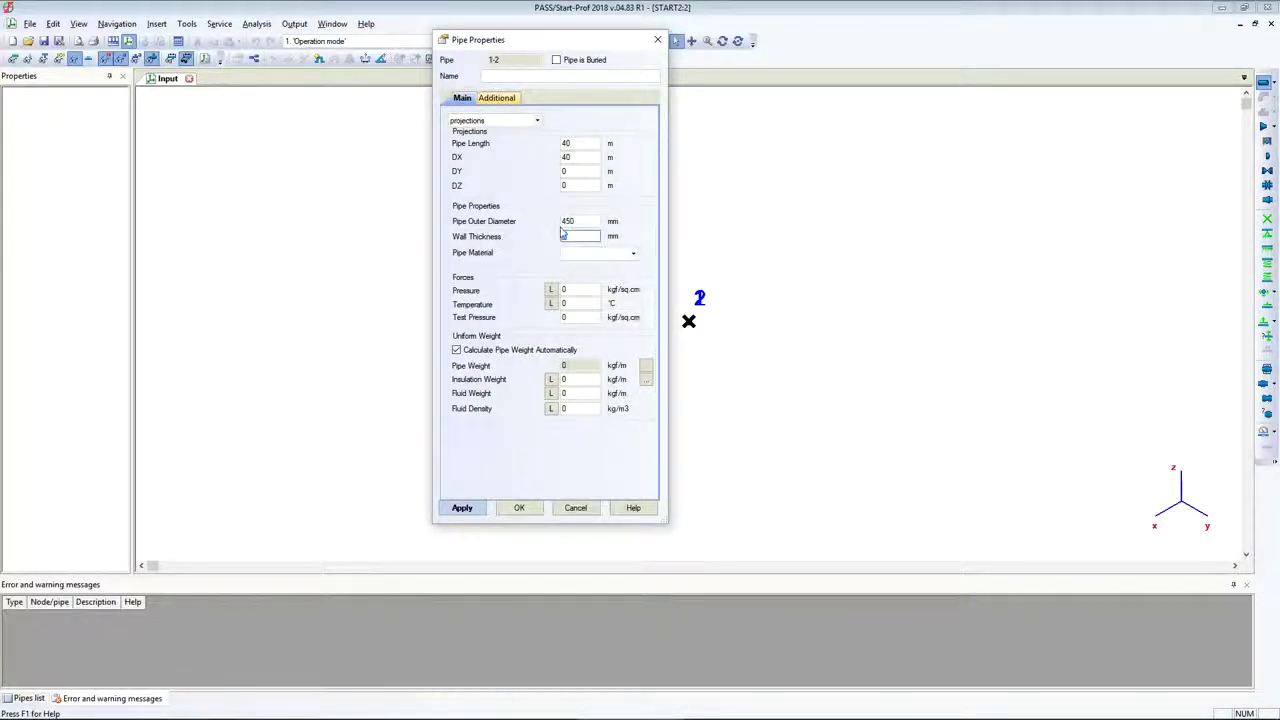
text(25.5)
click(632, 253)
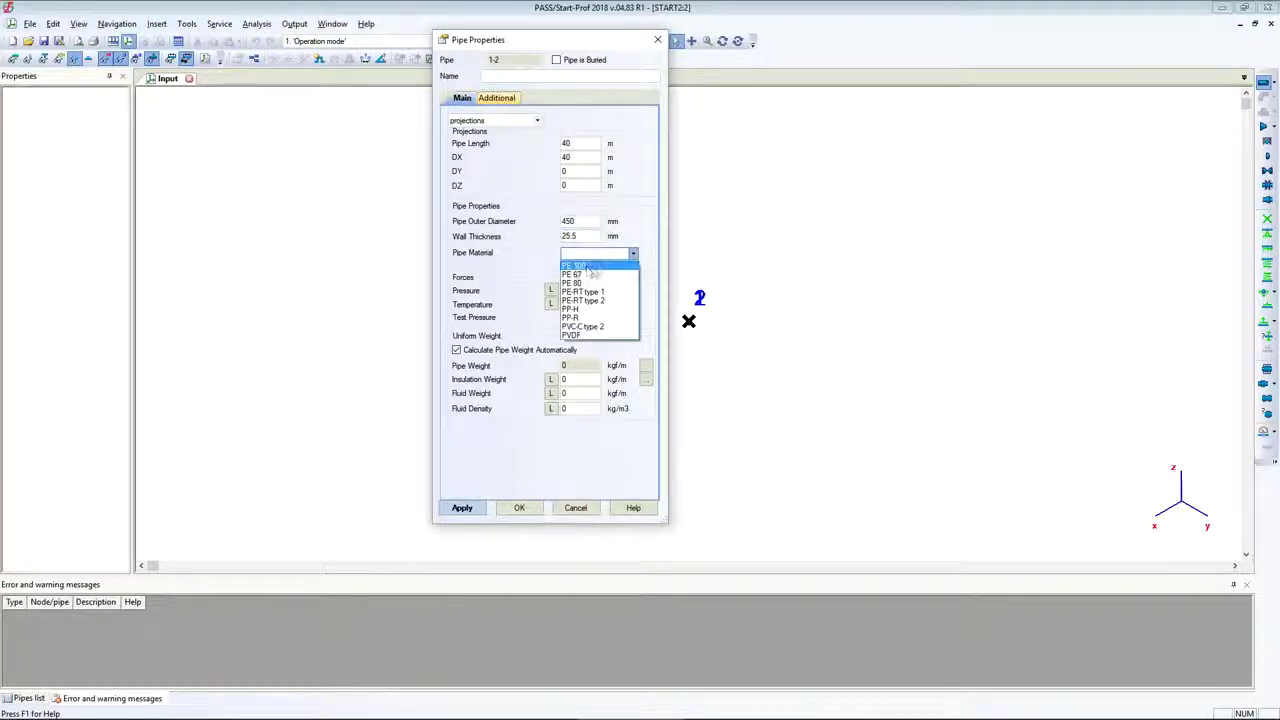
click(580, 266)
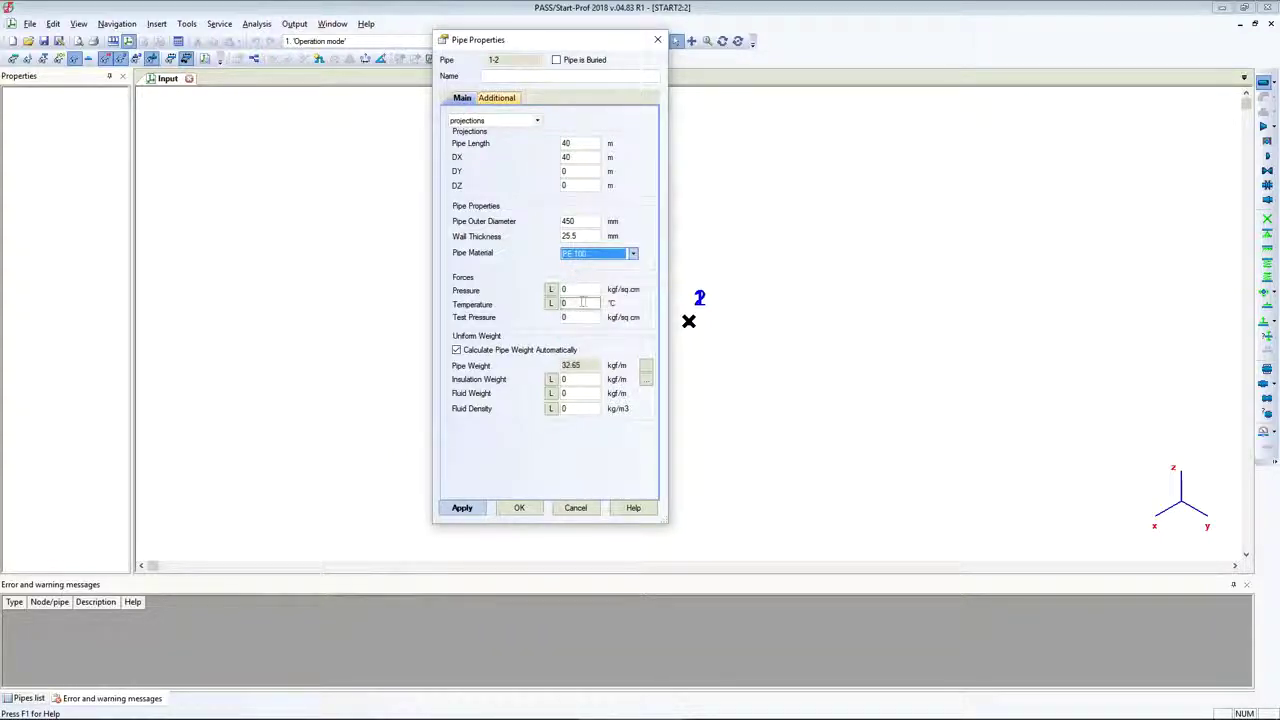
Step: Set the pipe's pressure to 5 kgf/sq.cm, temperature to 33 °C, test pressure to 6.5 kgf/sq.cm and fluid density to 1000 kg/m3
click(575, 289)
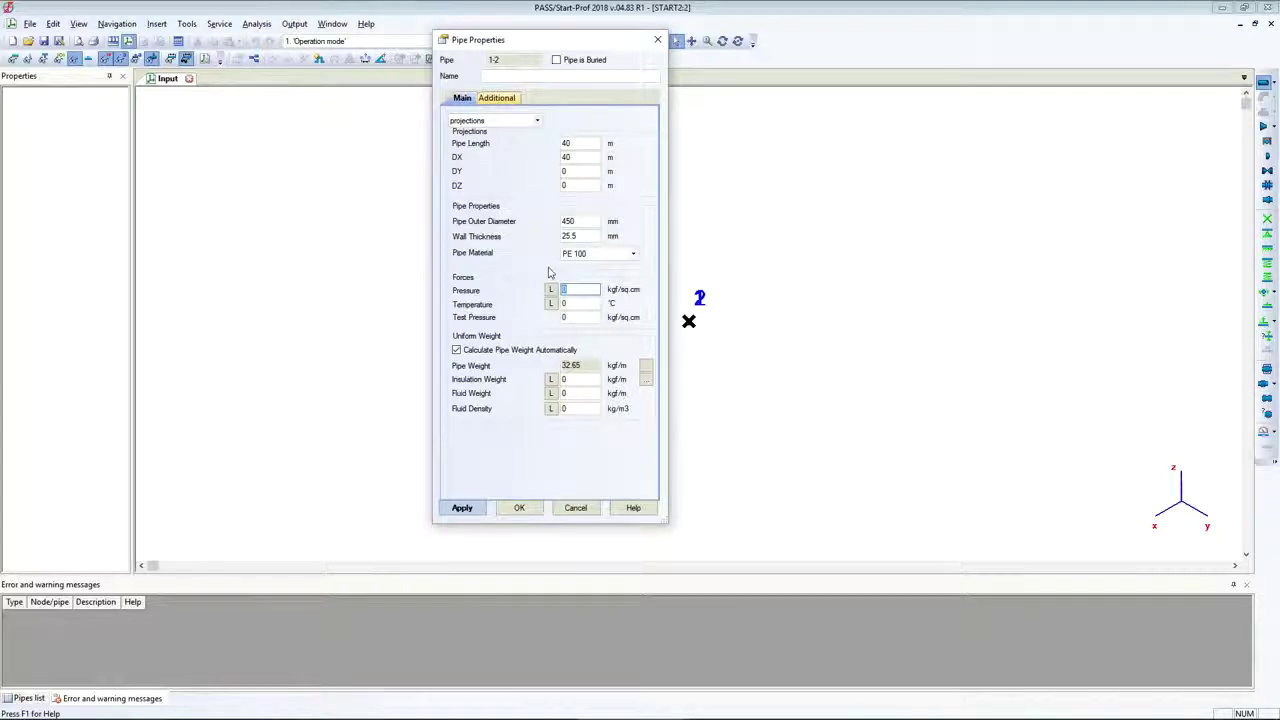
text(5)
click(581, 303)
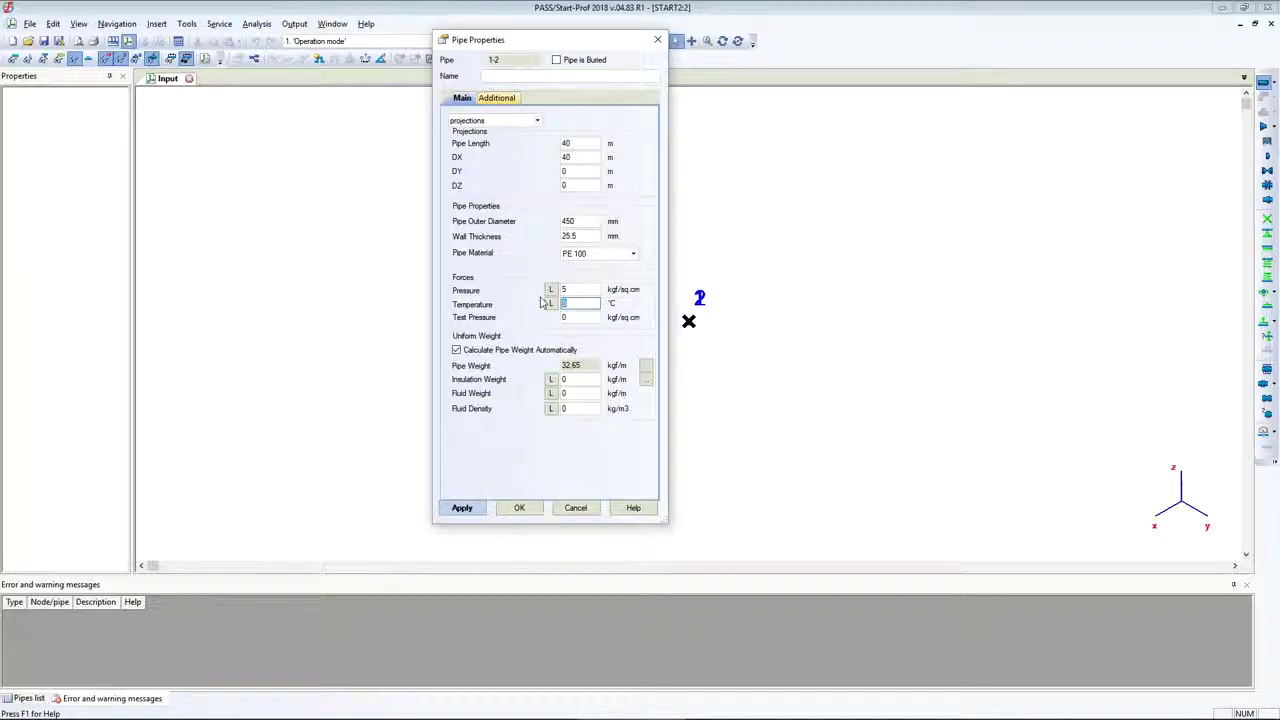
text(33)
key(Tab)
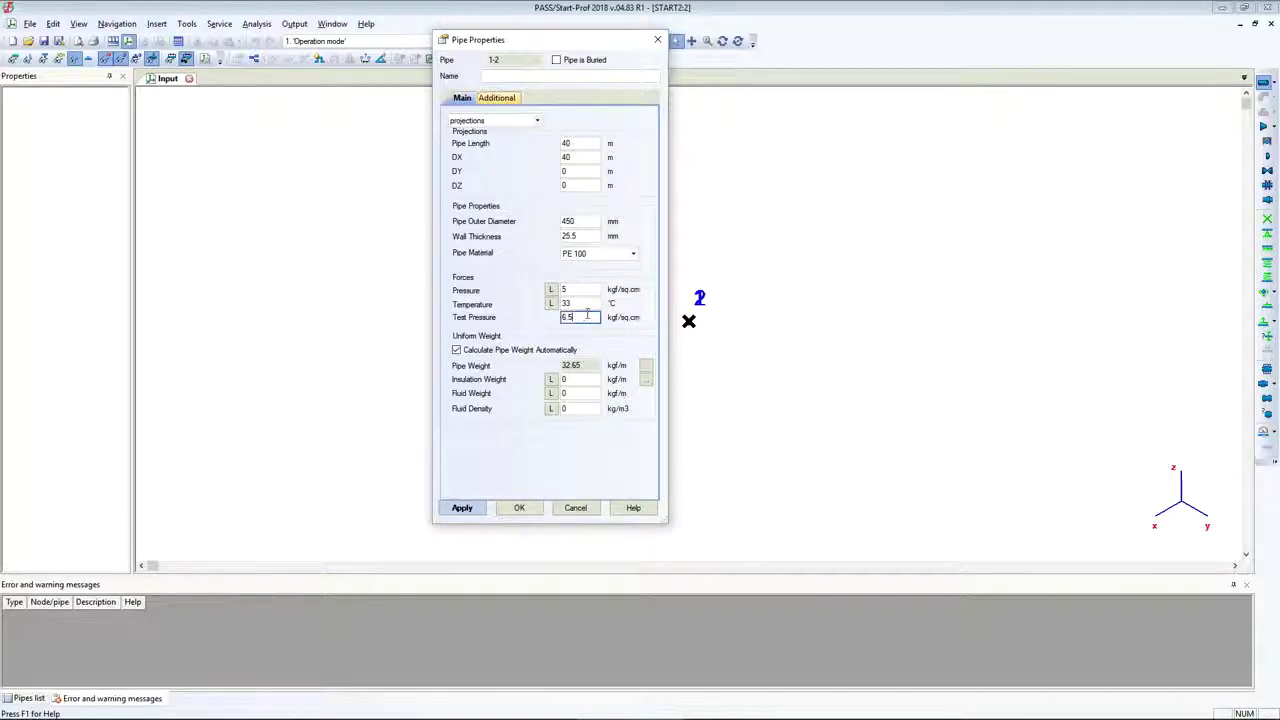
click(582, 409)
text(1000)
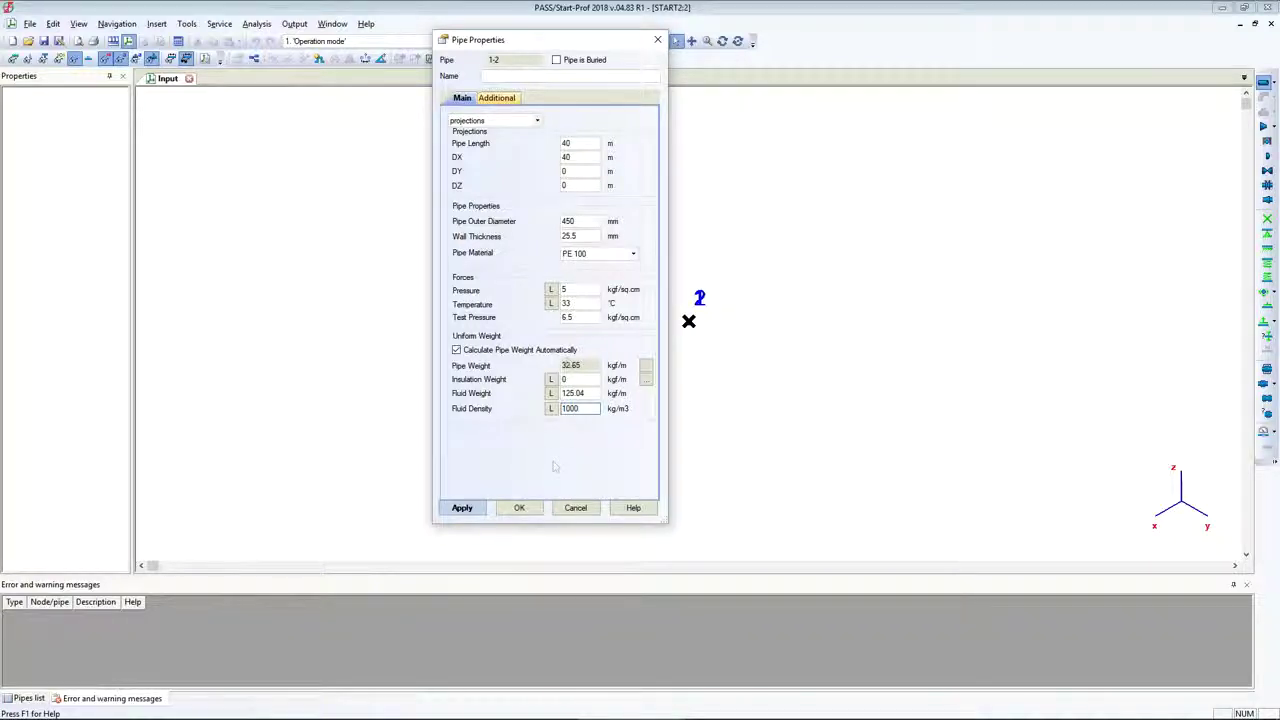
Step: Review the pipe's additional factors, including the Laying Conditions Factor, and confirm the pipe
click(500, 98)
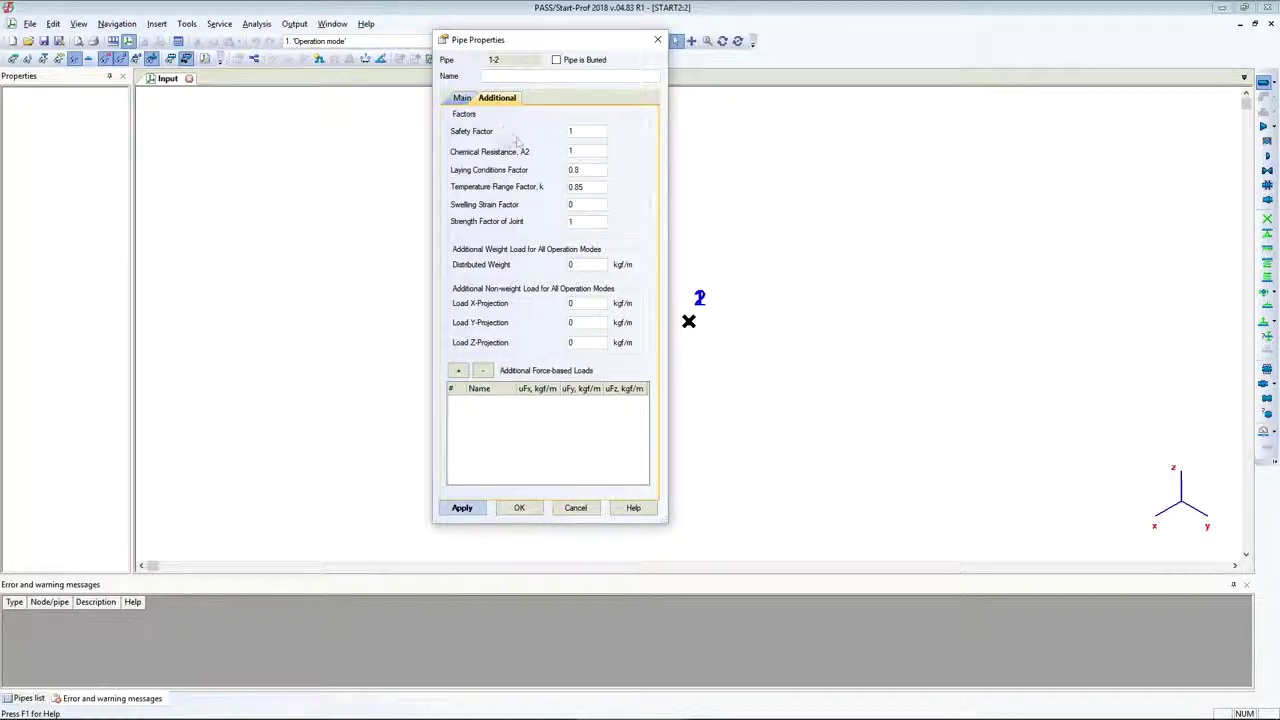
click(572, 168)
click(521, 508)
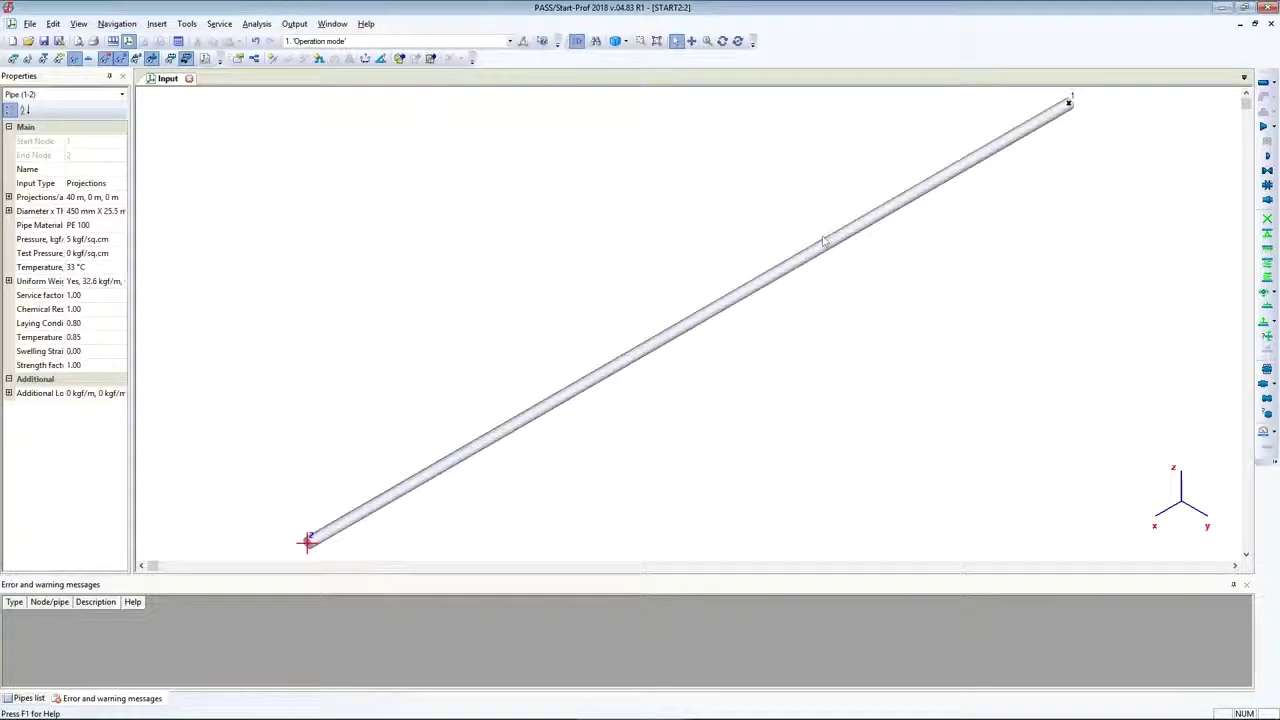
Step: Insert fixed anchors at both ends of the pipe, at nodes 2 and 1
click(378, 450)
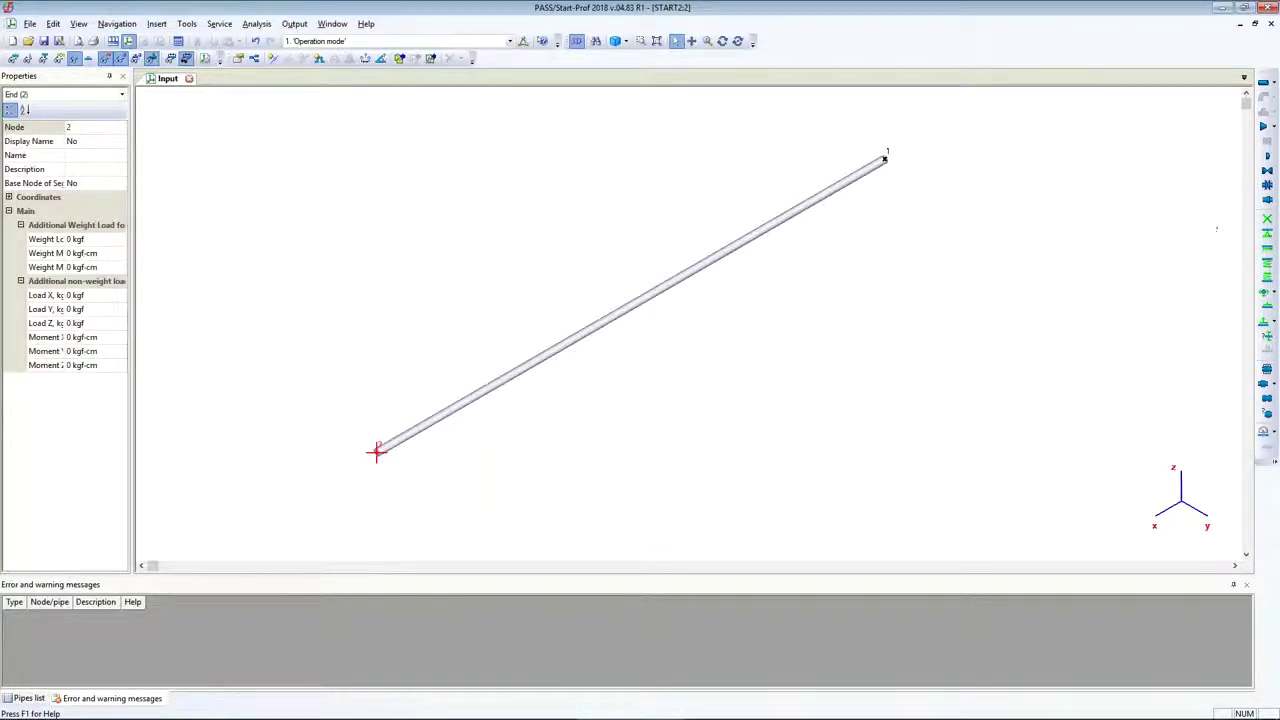
click(619, 470)
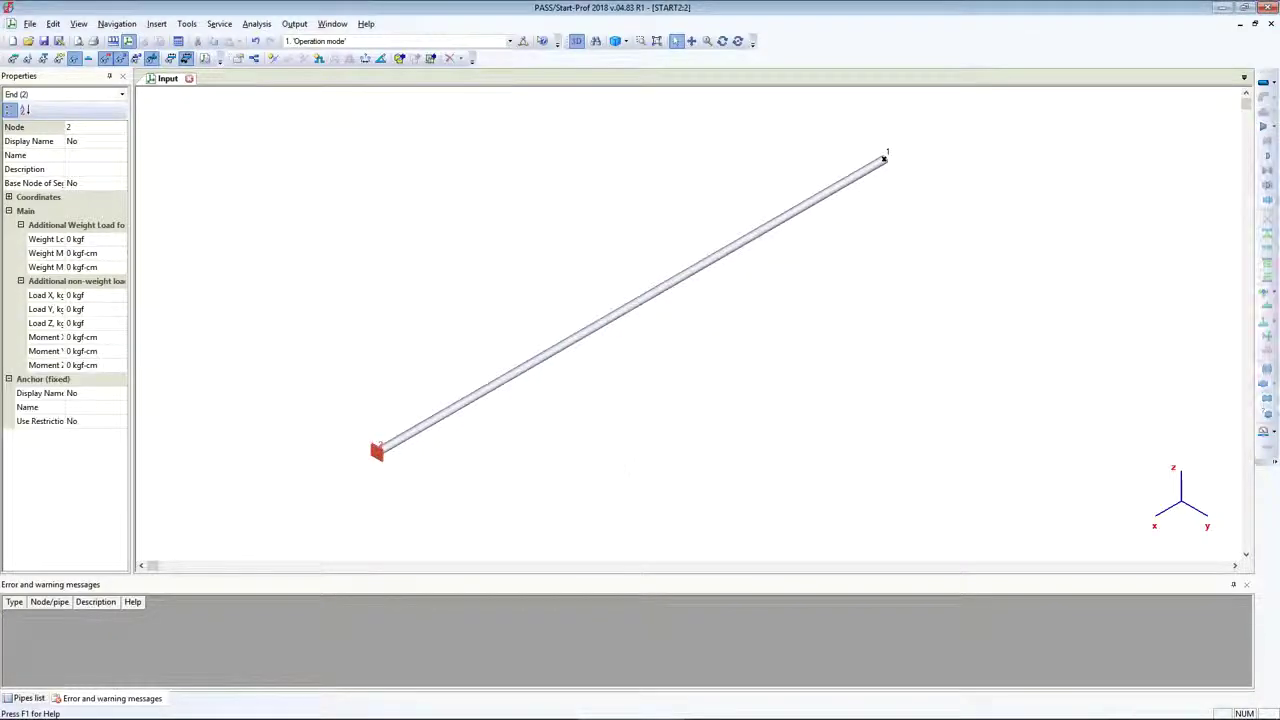
click(884, 160)
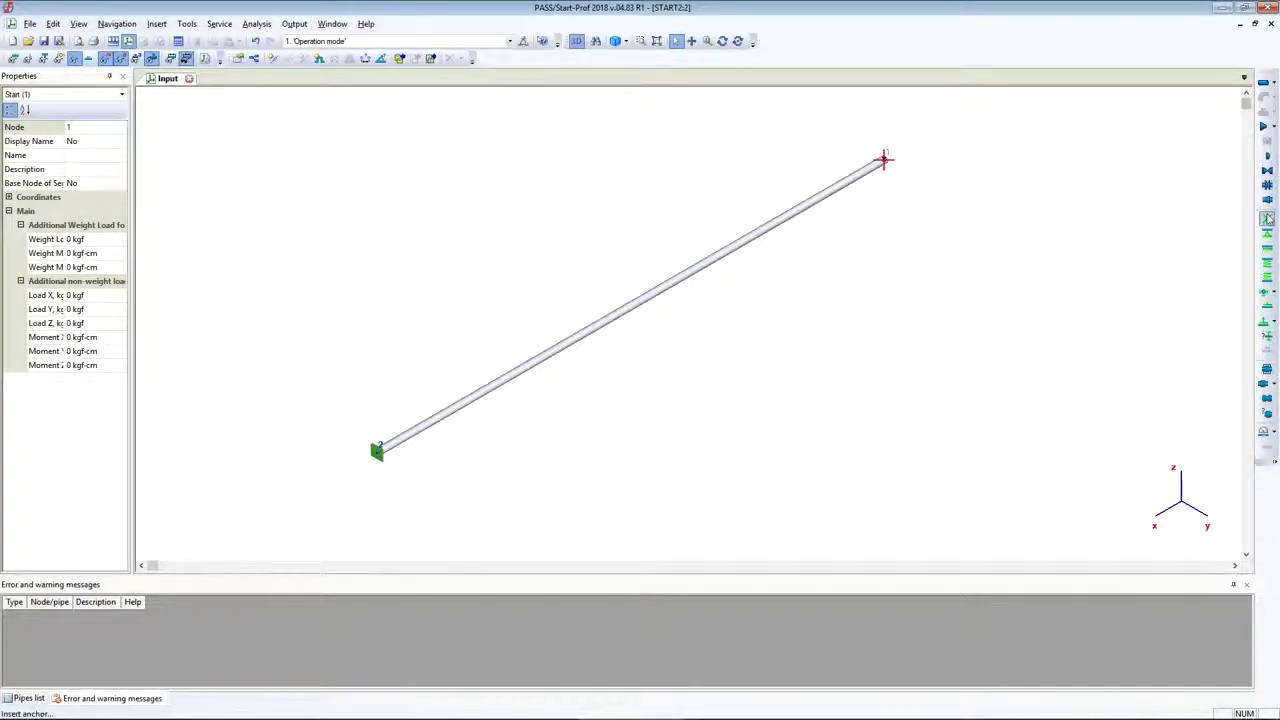
click(1266, 218)
click(619, 467)
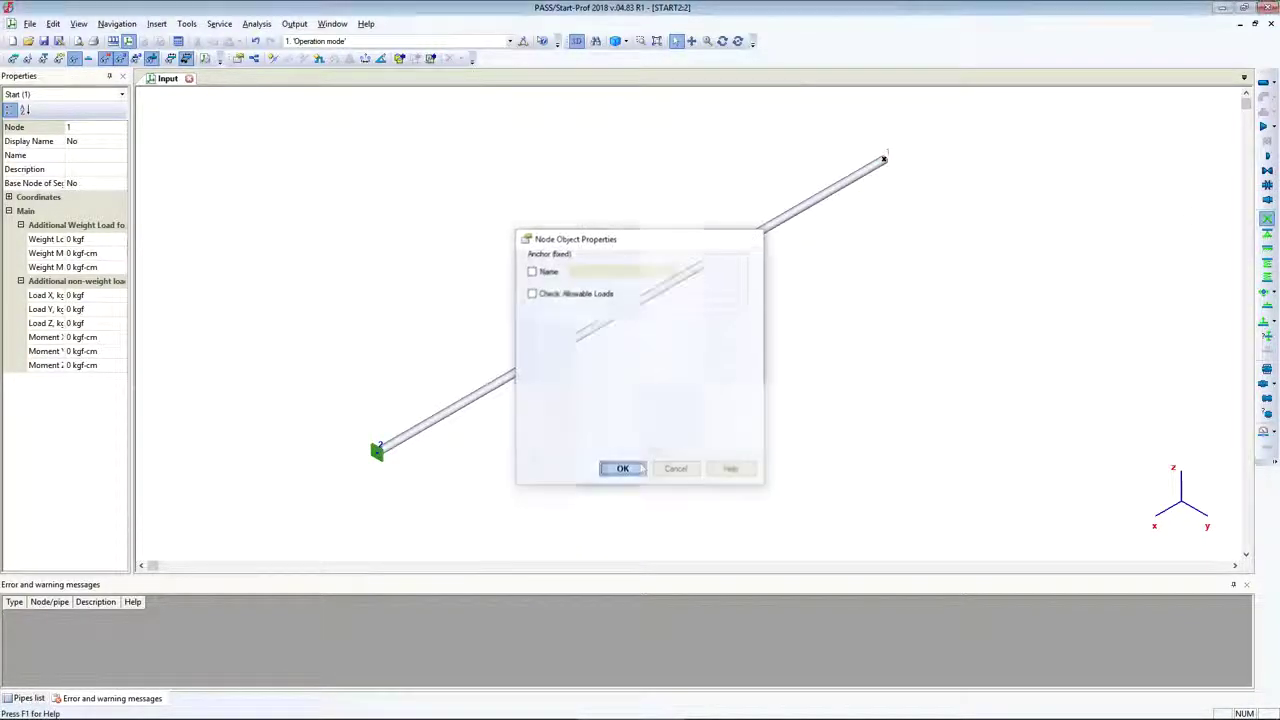
Step: Insert a new node at the middle of the pipe between the two anchors
click(272, 58)
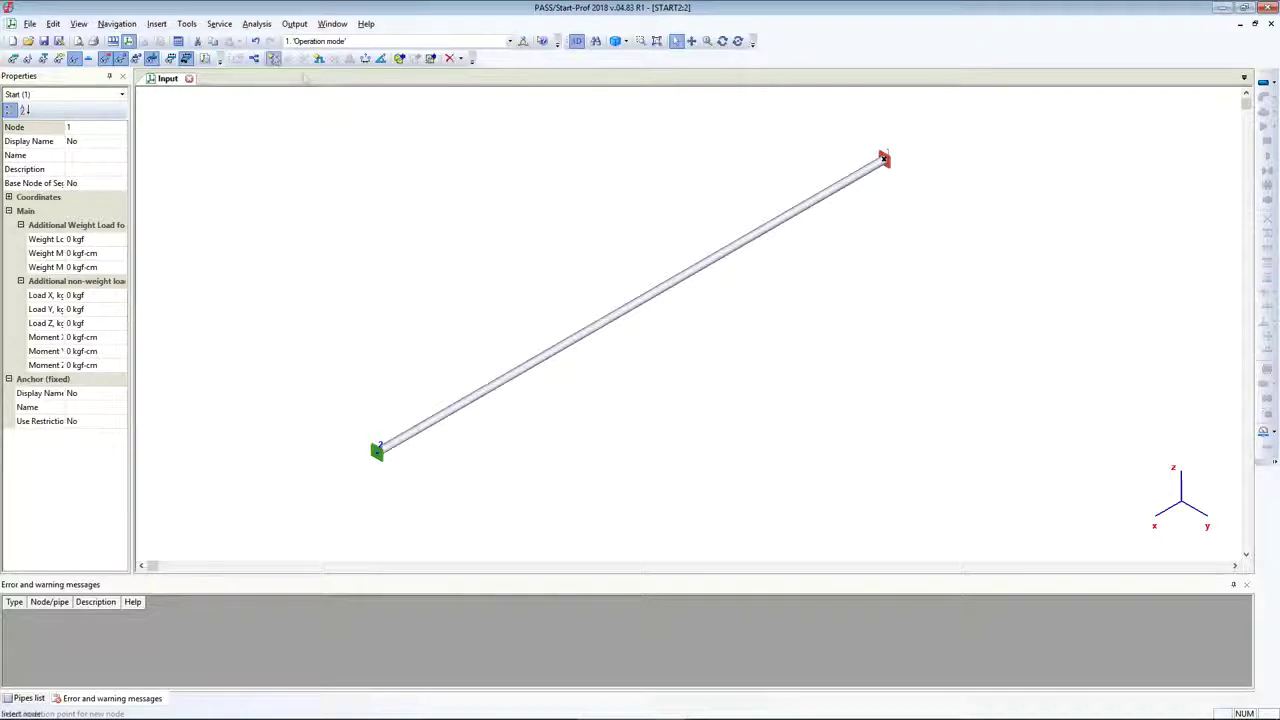
click(642, 299)
click(549, 472)
click(627, 472)
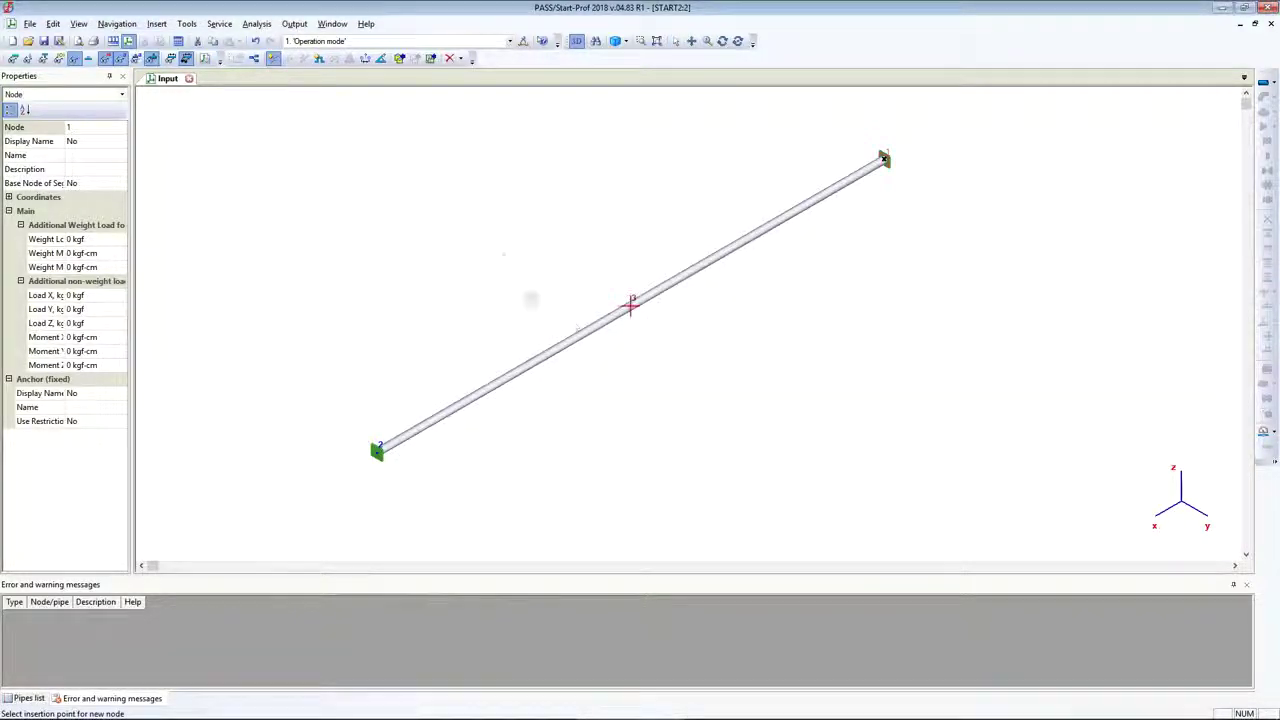
Step: Insert a U-shaped pipe loop at the middle node with 2 m length, 2 m leg and 90° leg rotation around the local Z axis
click(319, 58)
click(631, 302)
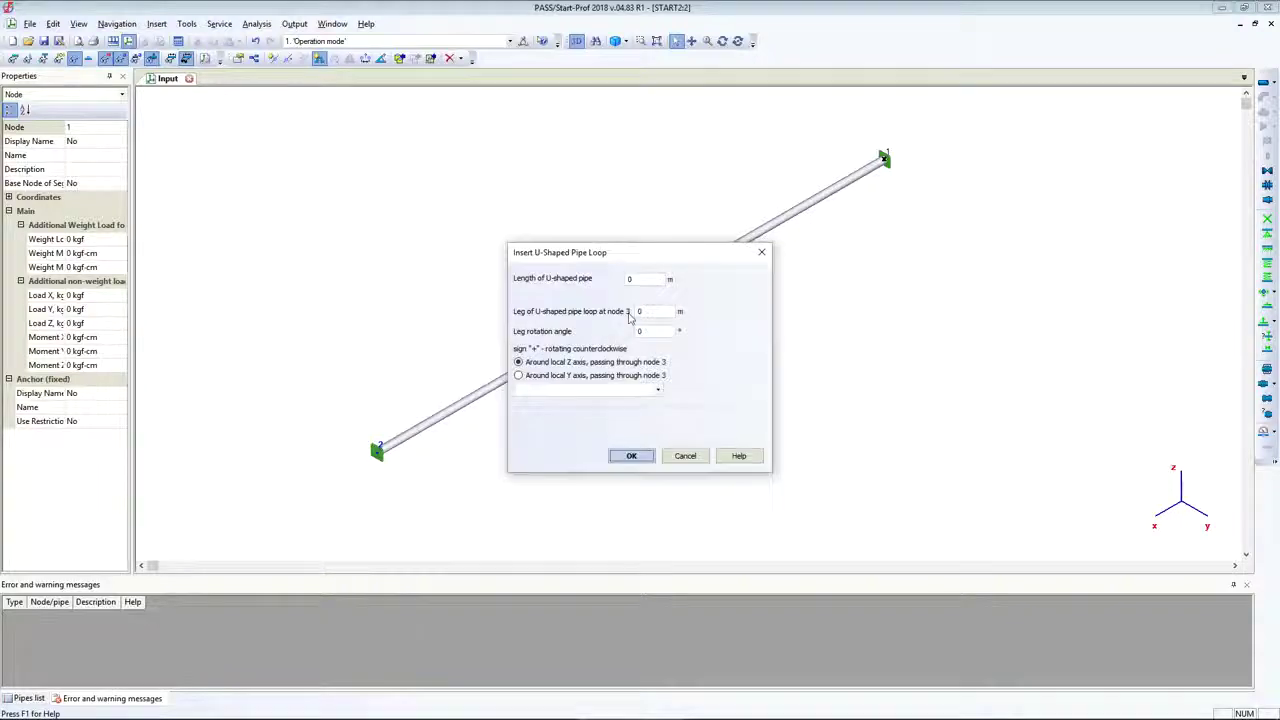
text(2)
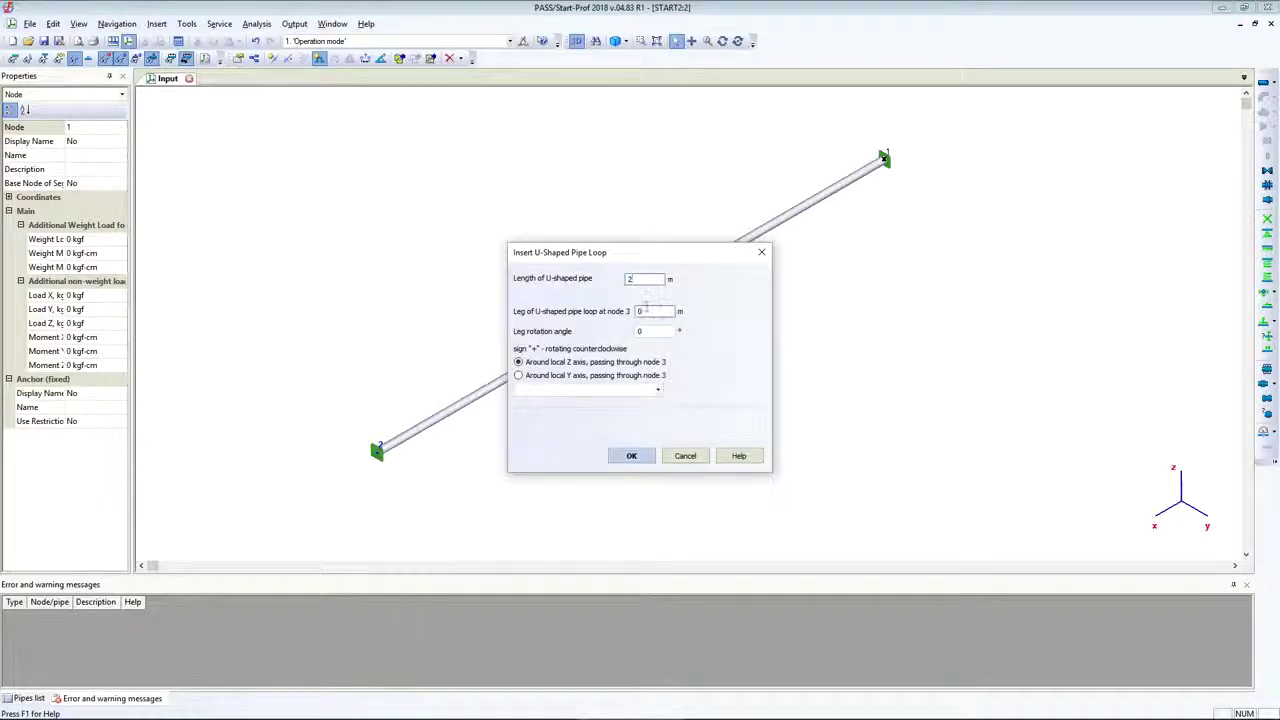
key(Tab)
text(2)
key(Tab)
text(9)
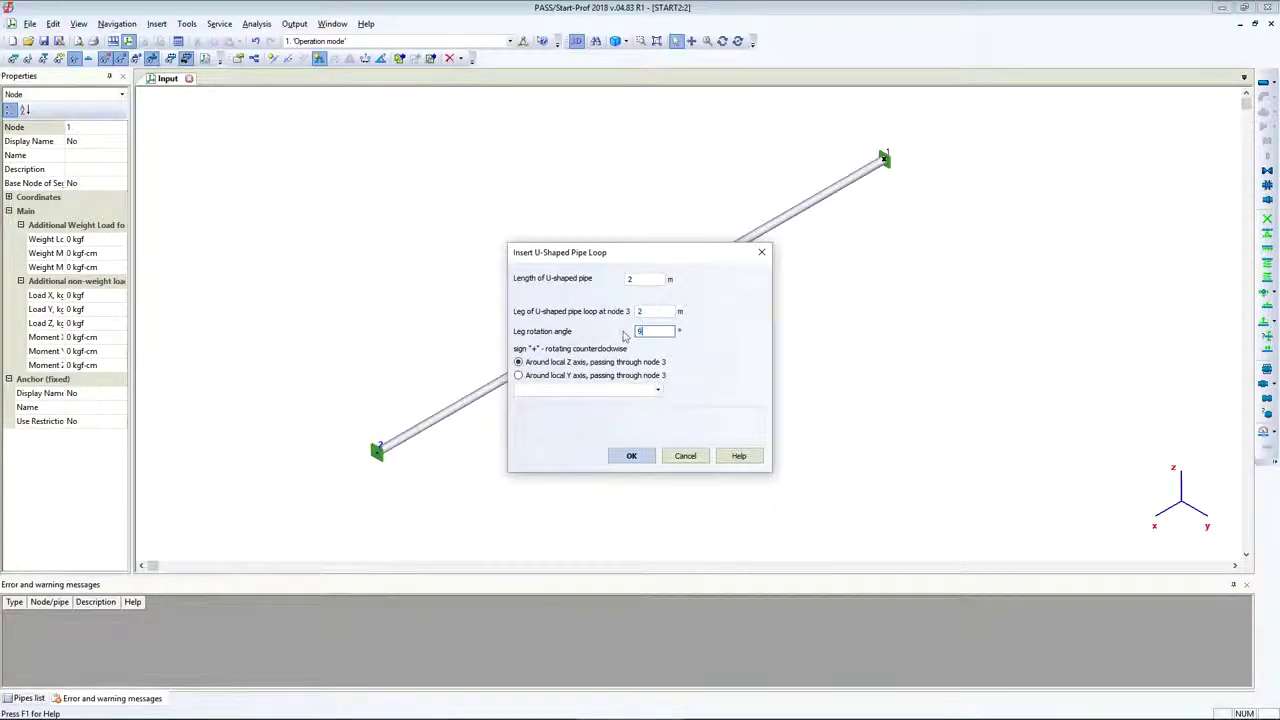
text(0)
click(631, 455)
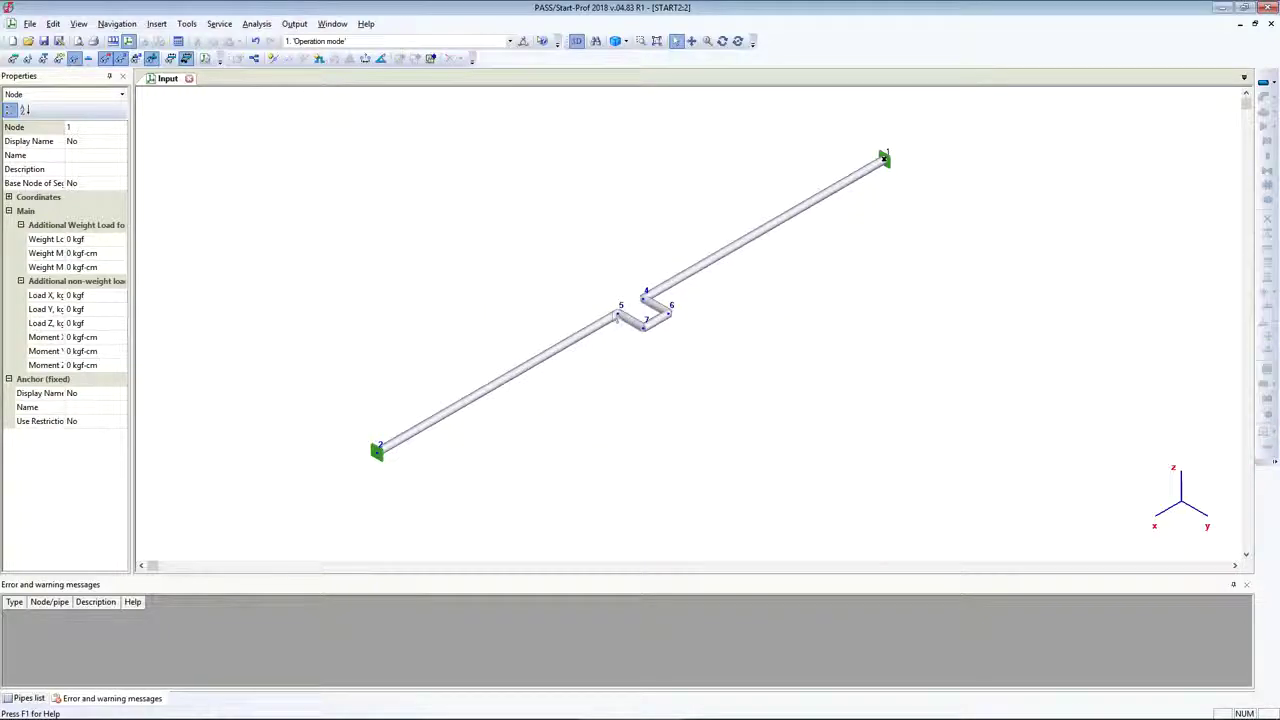
Step: Insert a forged elbow with a 500 mm radius at node 5 of the U-shaped loop
click(617, 316)
click(1274, 97)
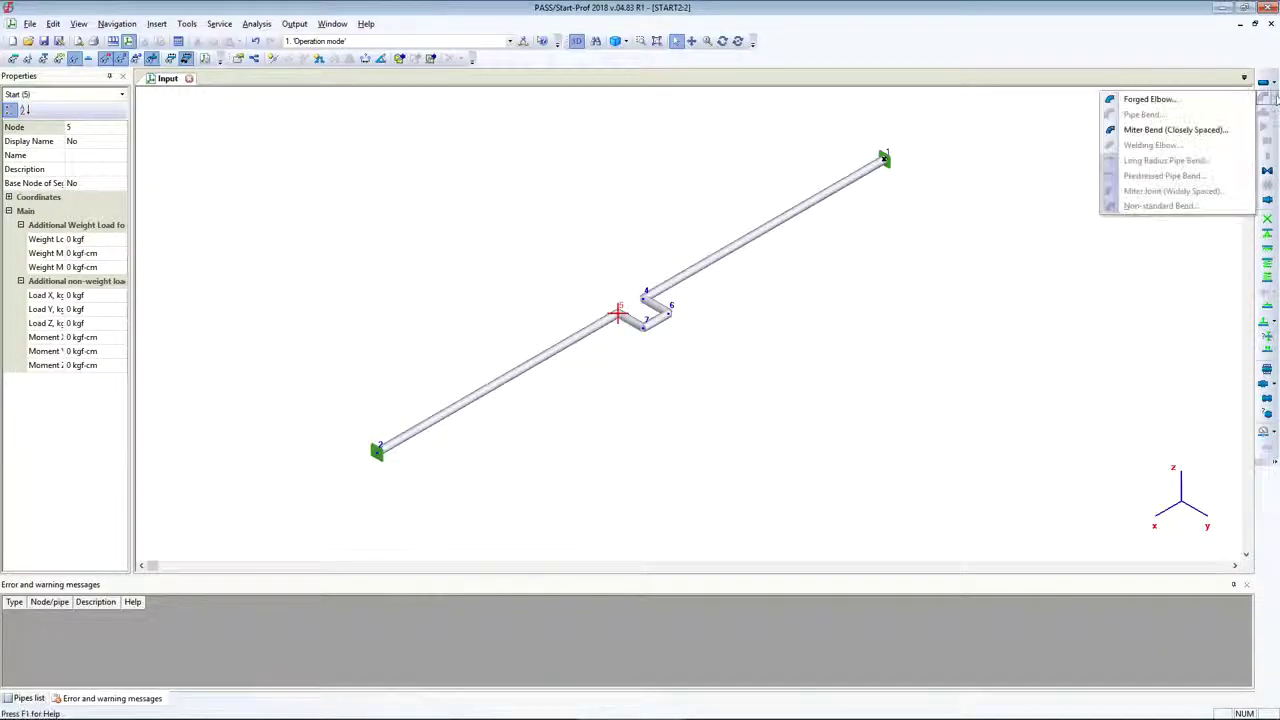
click(1150, 104)
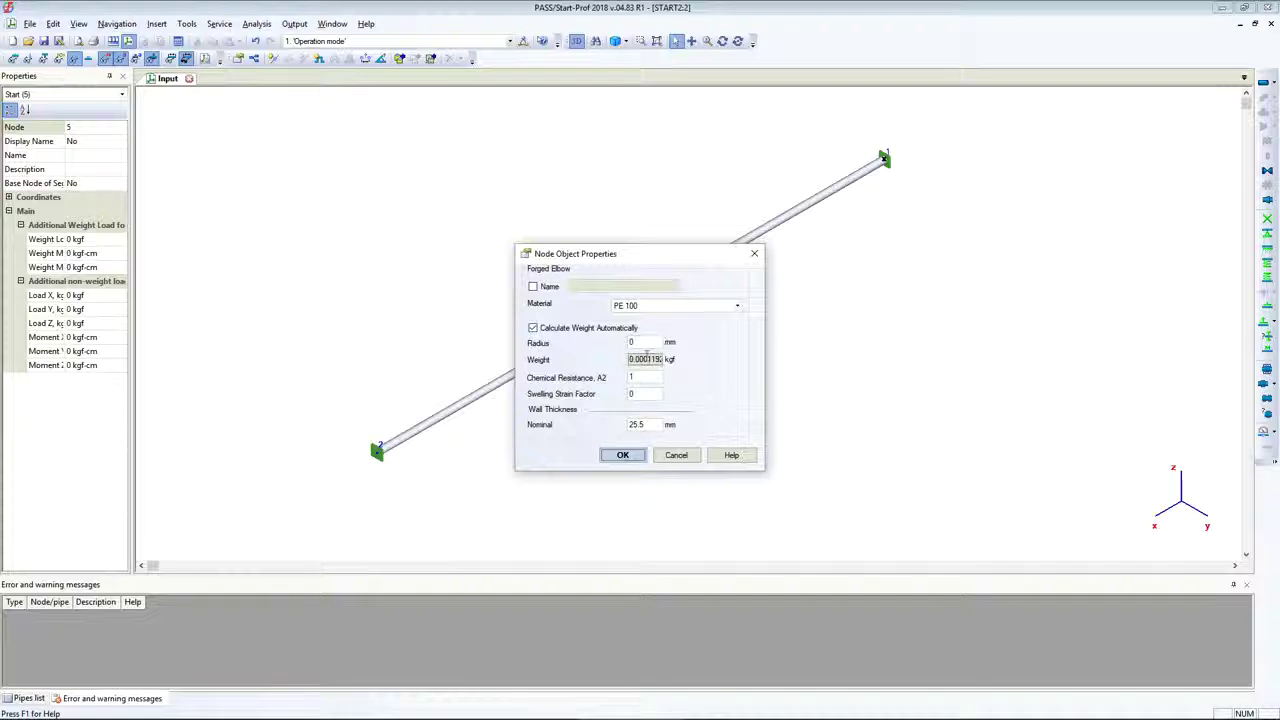
drag(642, 342, 609, 335)
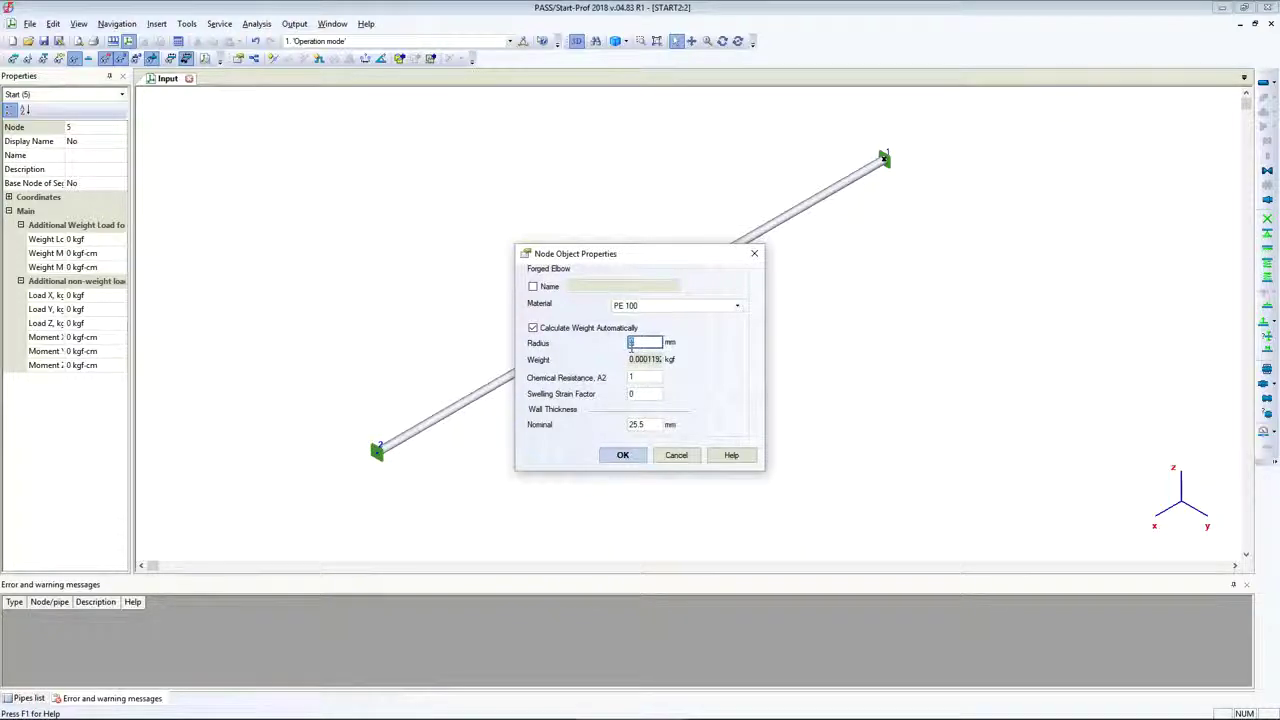
text(500)
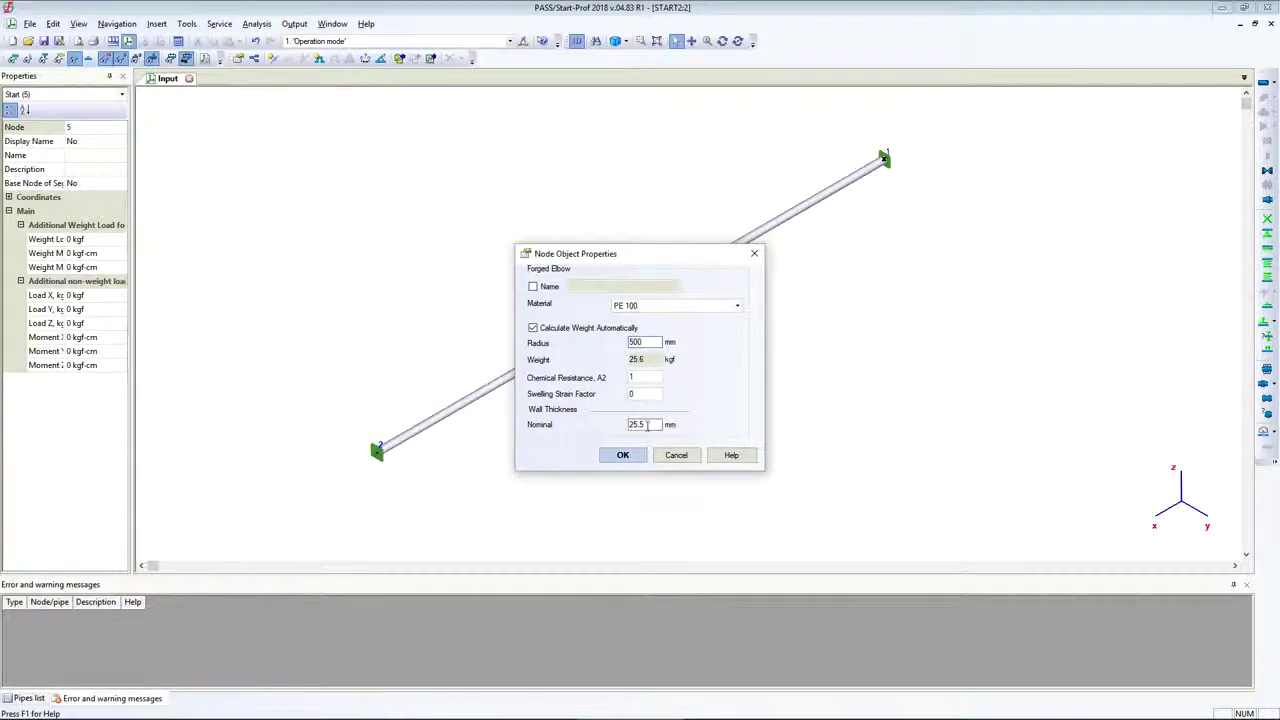
click(631, 456)
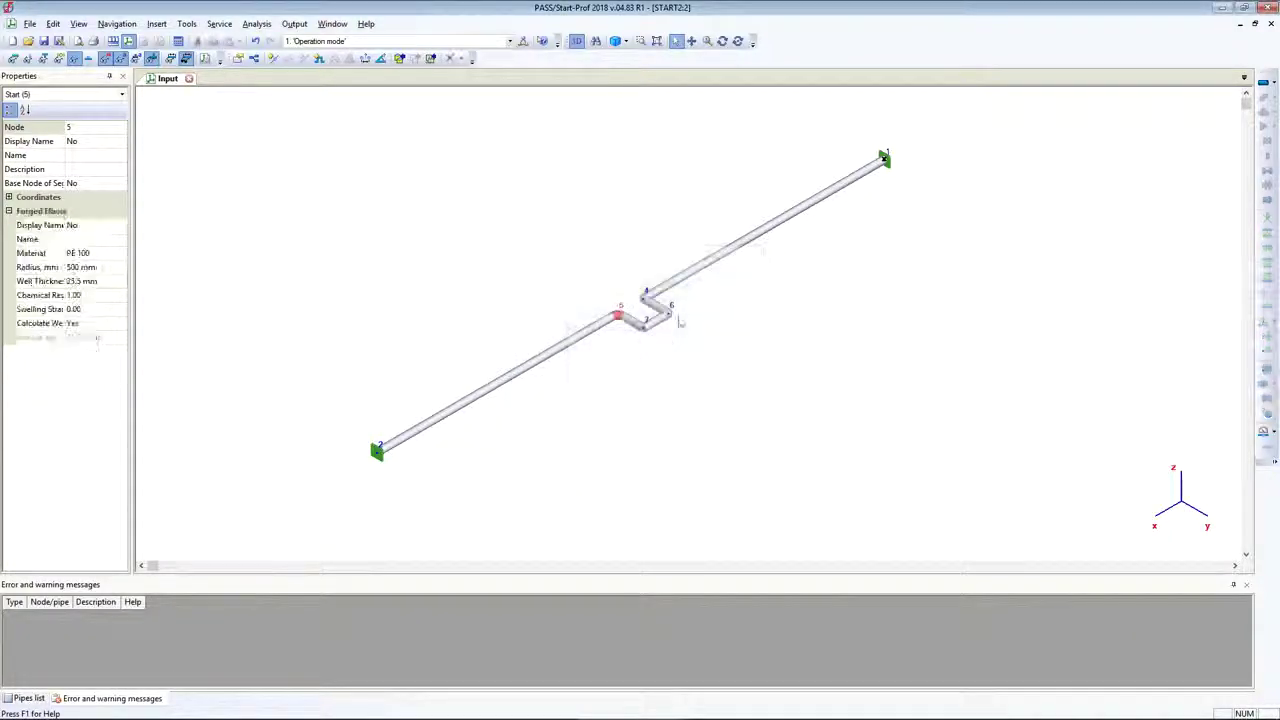
Step: Copy the forged elbow from node 5 to the other loop corners at nodes 7, 6 and 4
scroll(631, 328, up, 2)
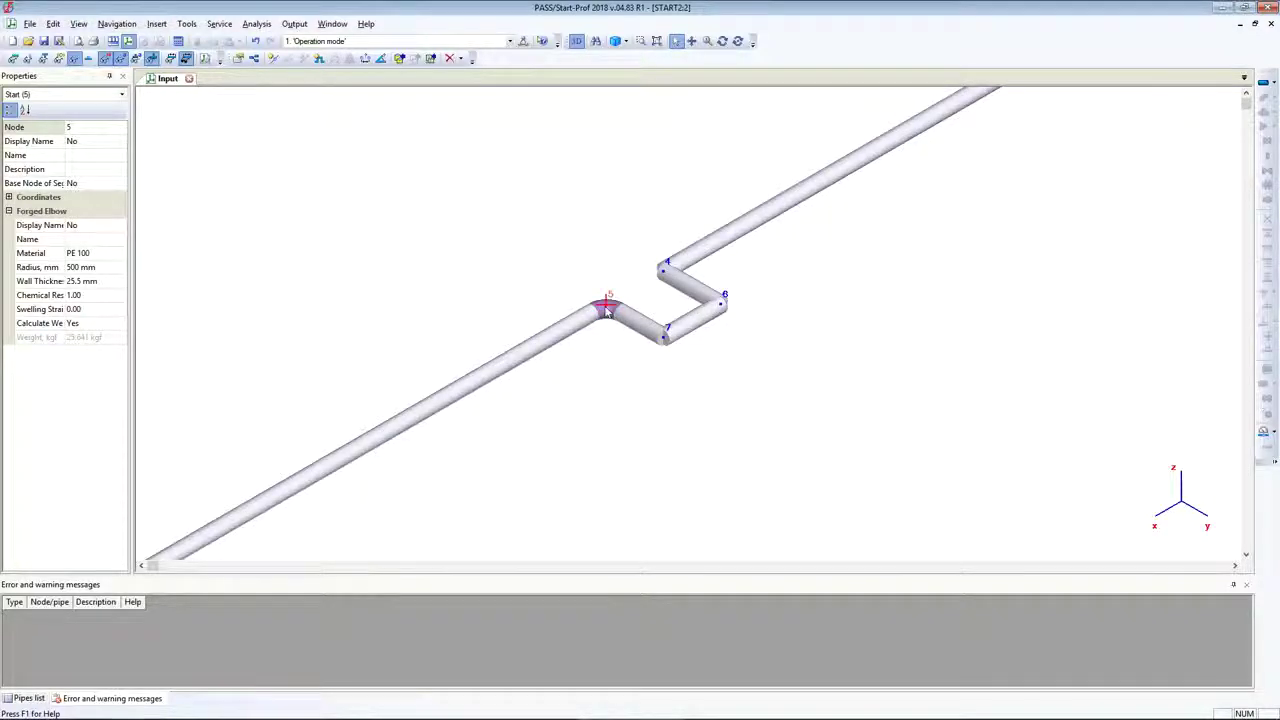
click(663, 334)
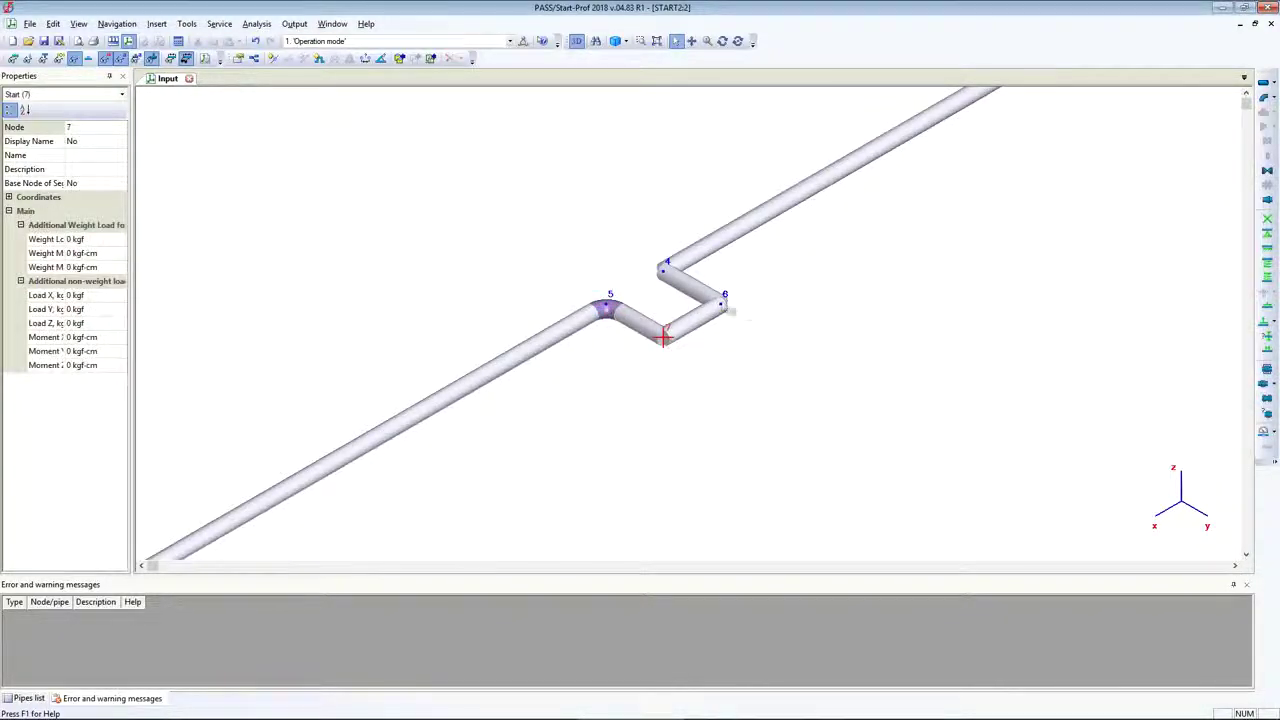
click(617, 312)
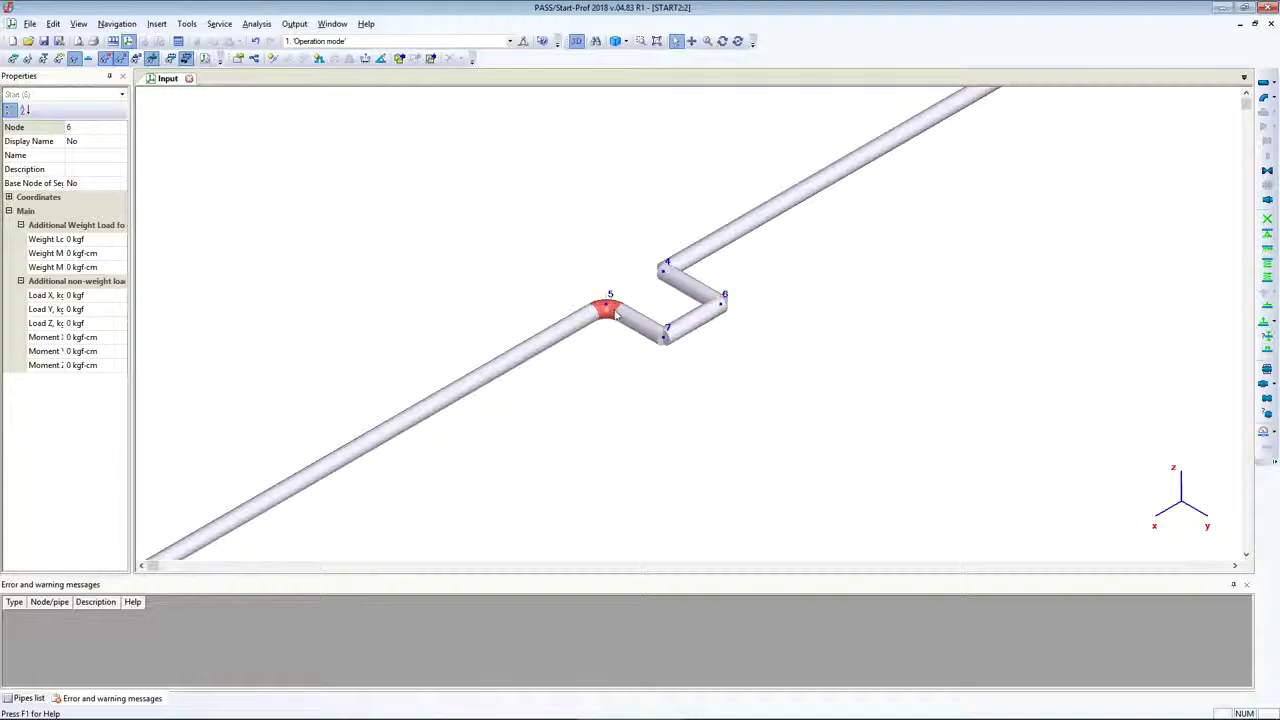
key(ctrl+c)
click(663, 336)
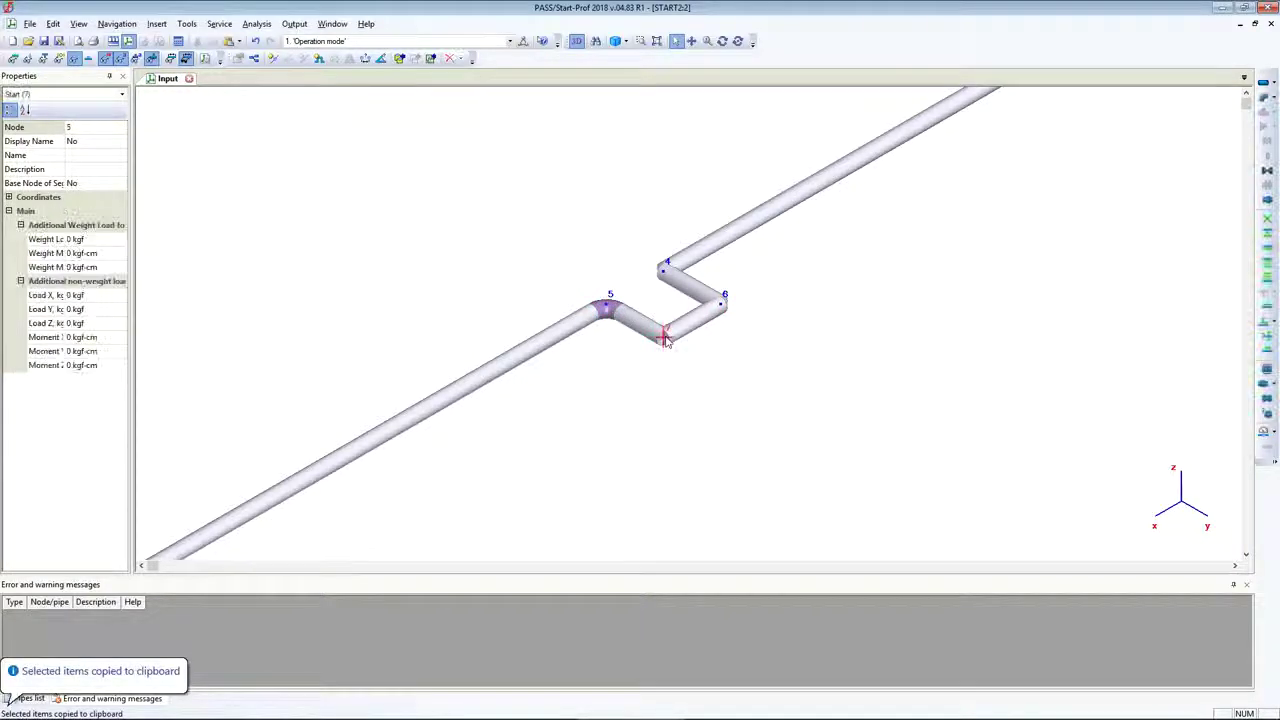
key(ctrl+v)
click(718, 298)
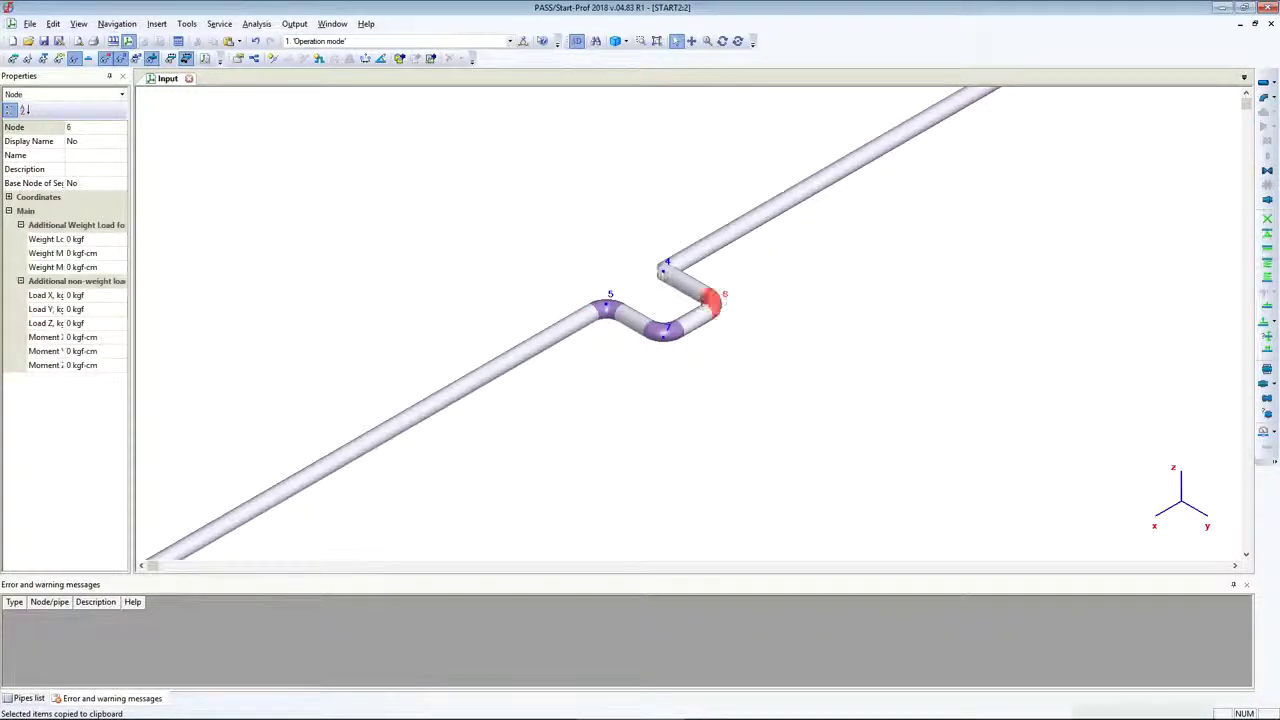
key(ctrl+v)
click(665, 268)
key(ctrl+v)
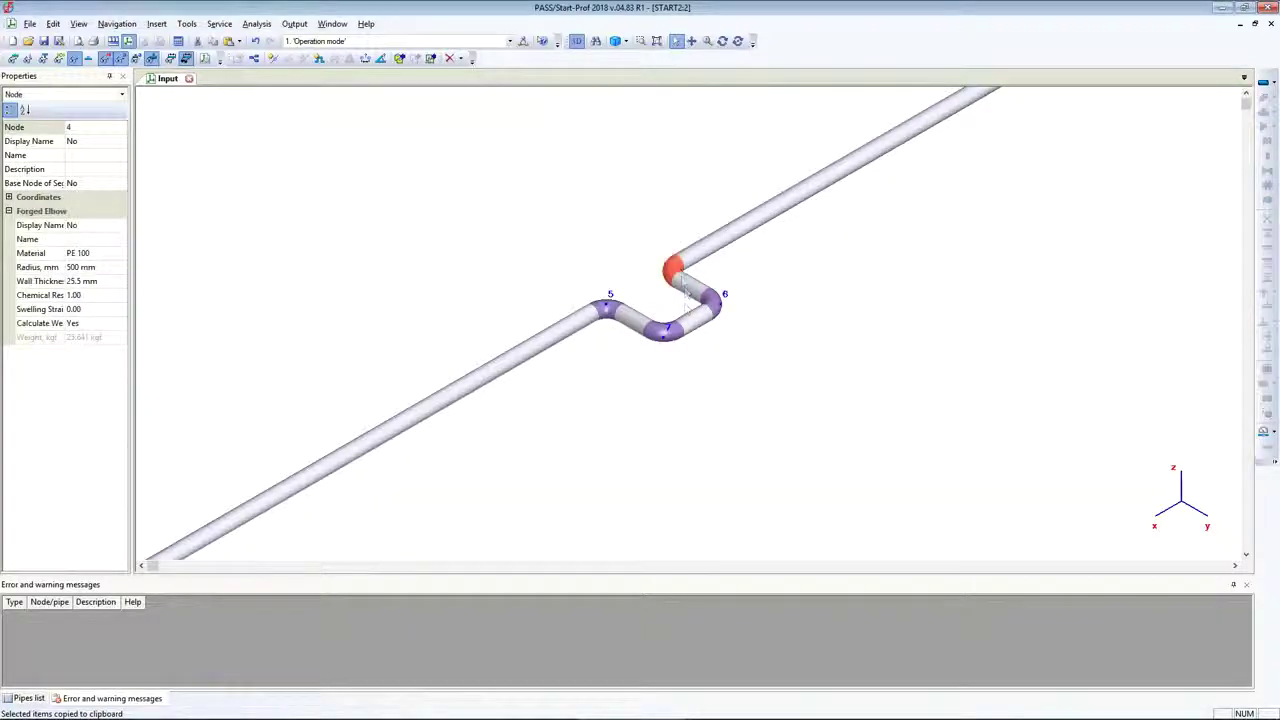
Step: Split pipe 5-2 with a 3 m distance between nodes and place sliding supports at all the new nodes
scroll(683, 281, down, 6)
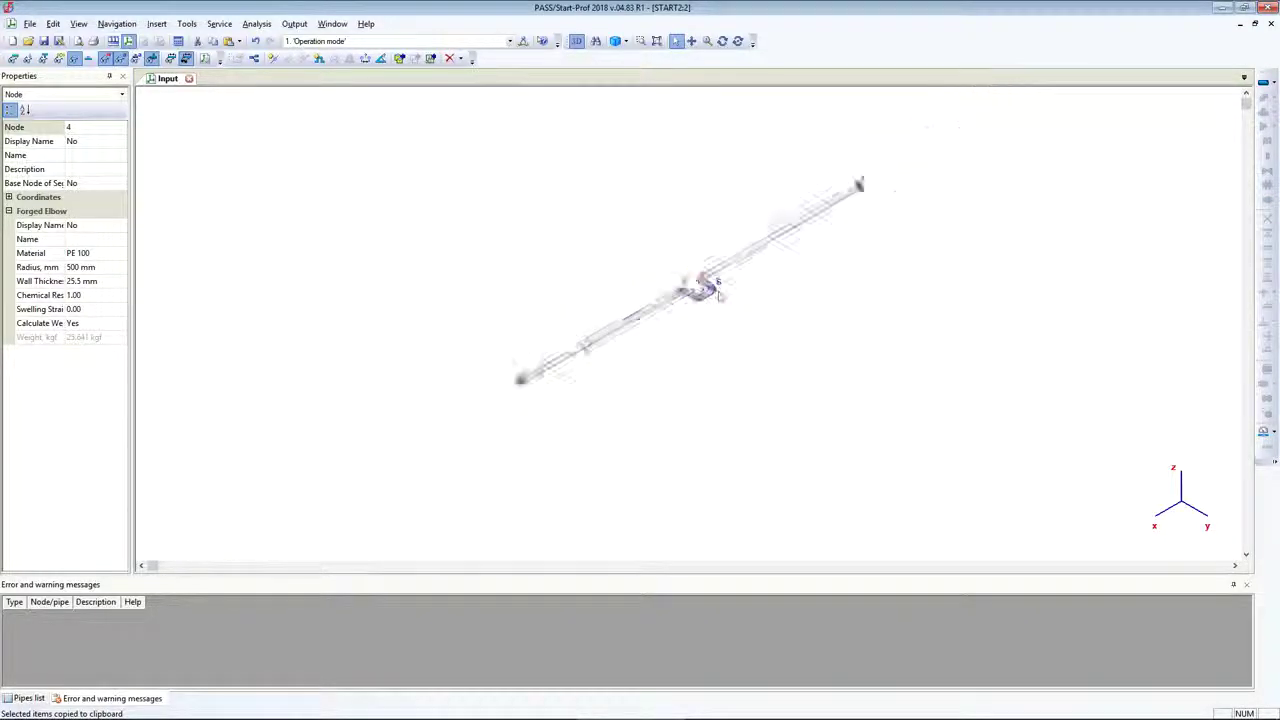
middle_drag(732, 289, 697, 320)
scroll(696, 320, up, 4)
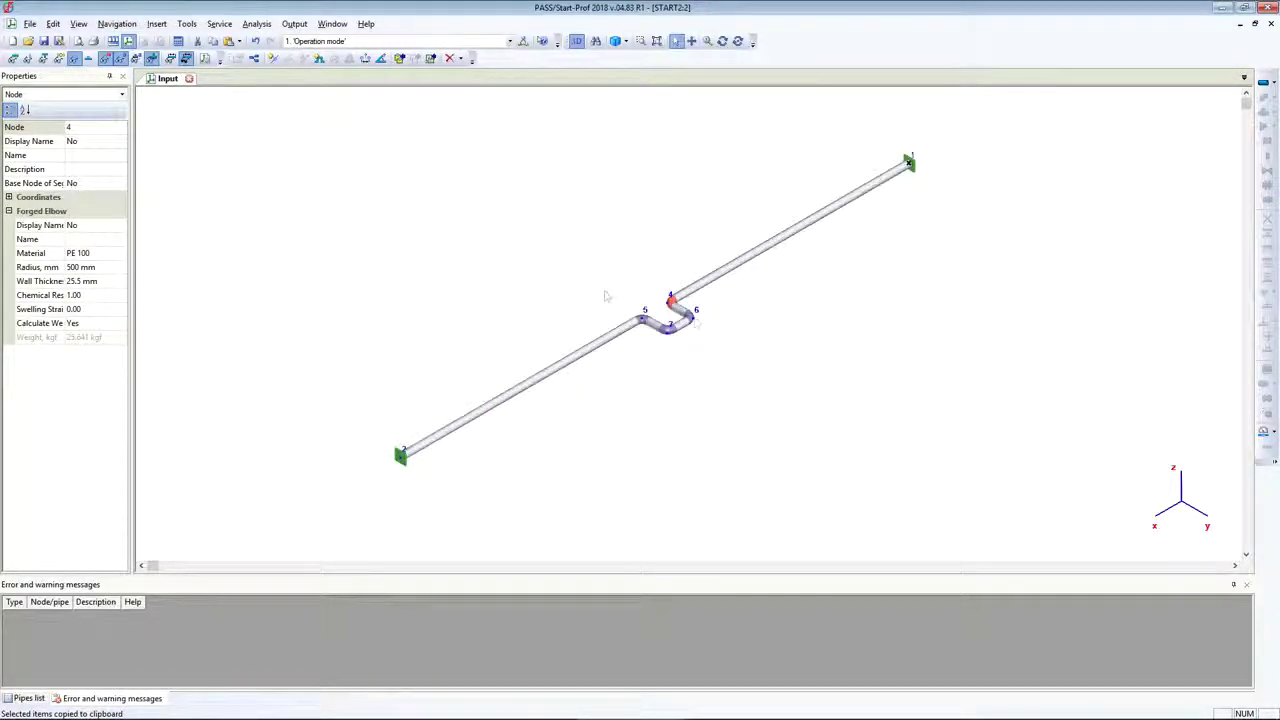
right_click(540, 377)
click(586, 457)
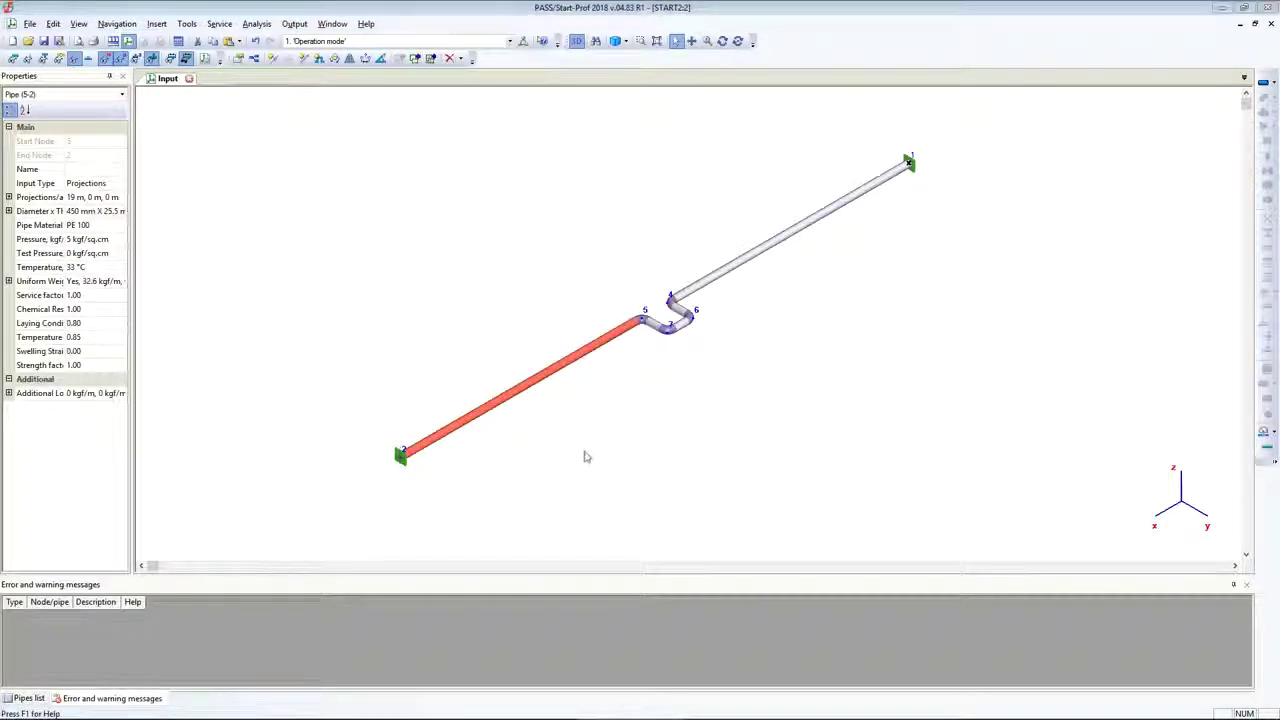
click(745, 338)
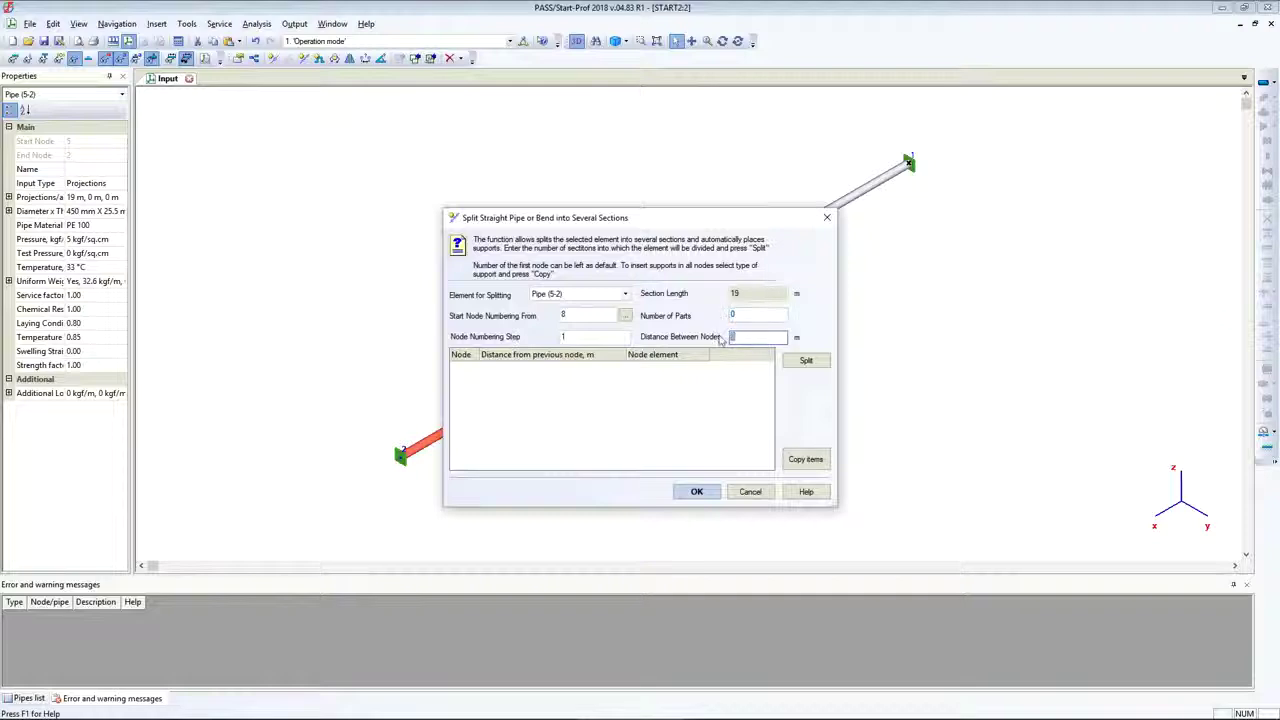
text(3)
click(806, 360)
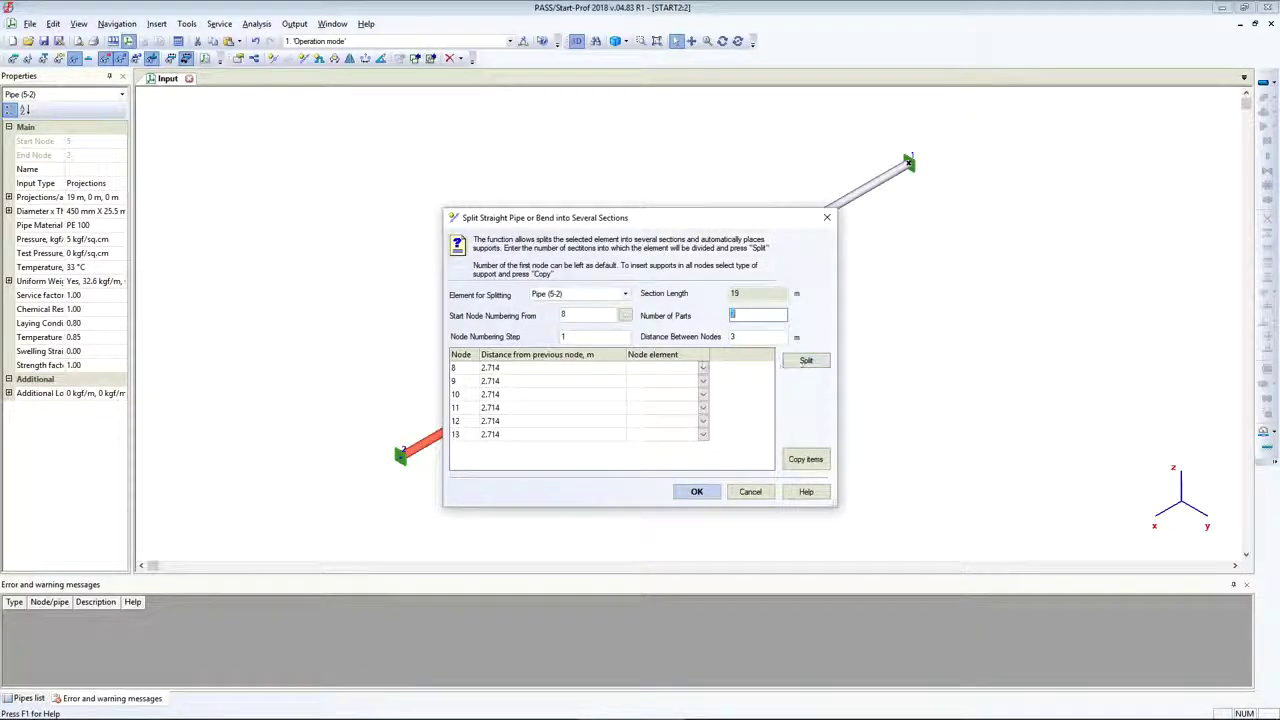
click(703, 367)
click(656, 400)
click(806, 459)
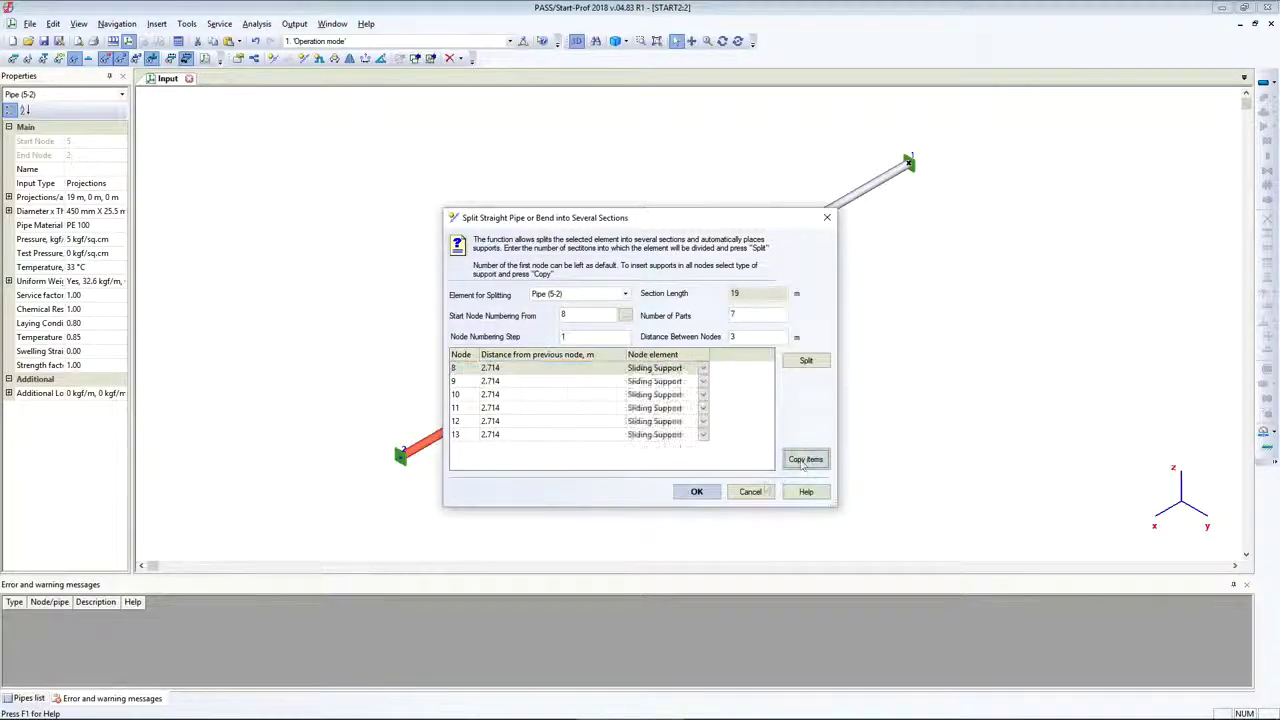
click(697, 491)
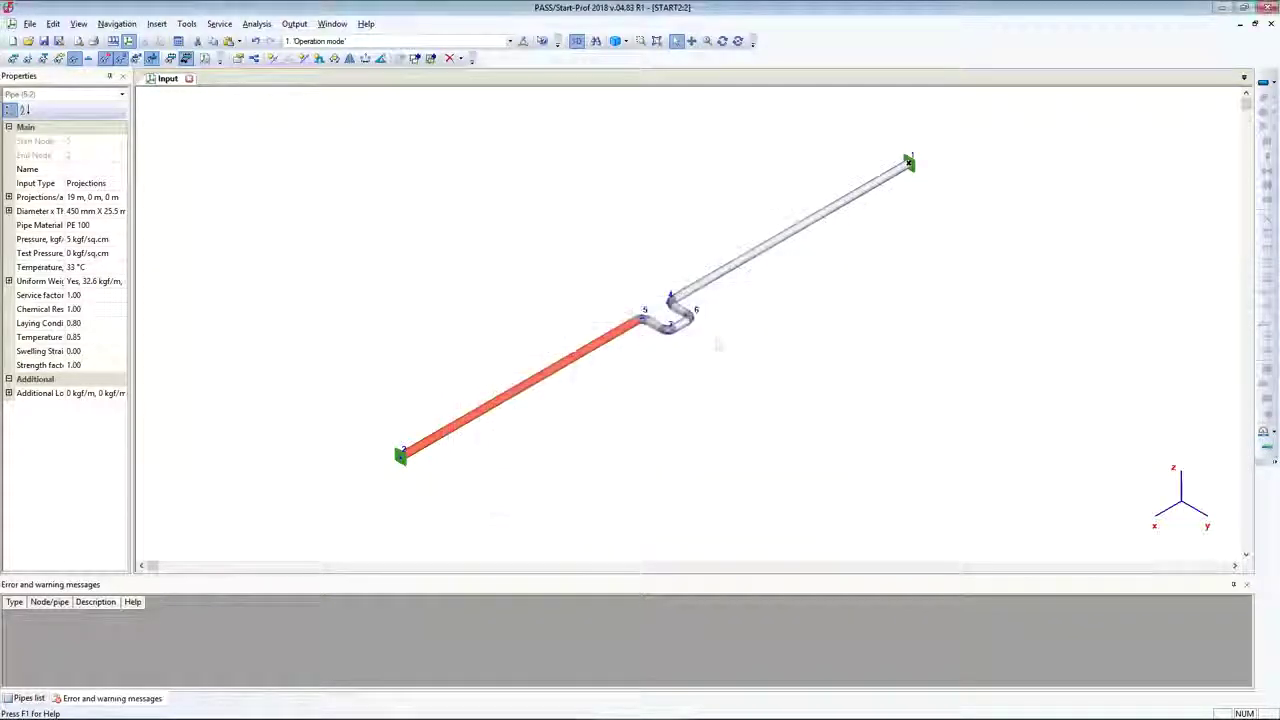
Step: Split pipe 1-4 with a 3 m distance between nodes and place sliding supports at all its new nodes
right_click(714, 279)
click(762, 362)
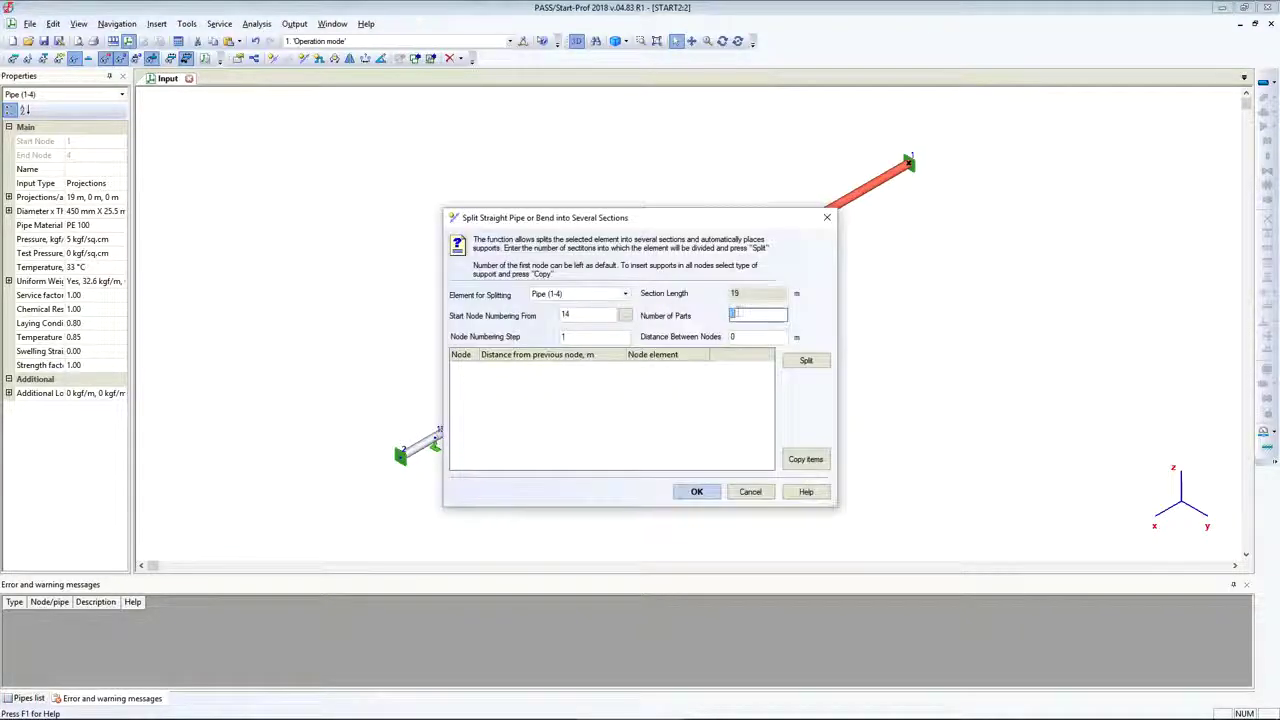
text(7)
key(Tab)
text(3)
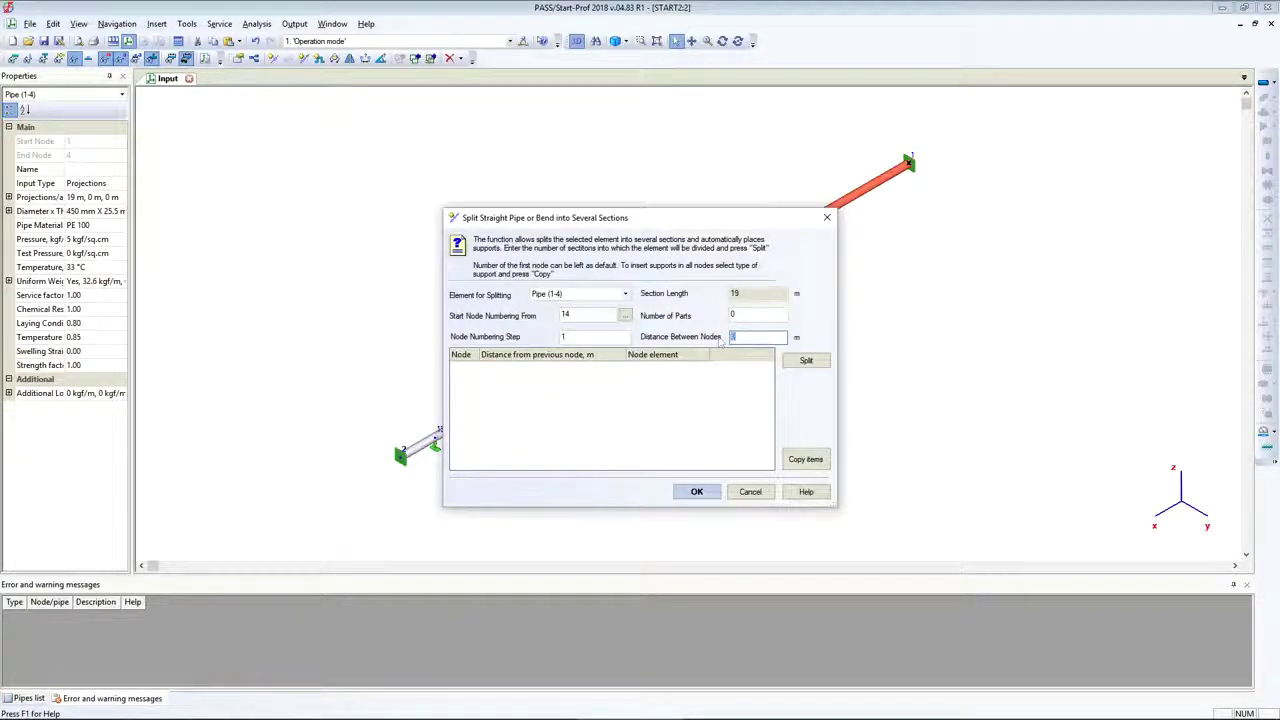
click(808, 362)
click(703, 369)
click(703, 369)
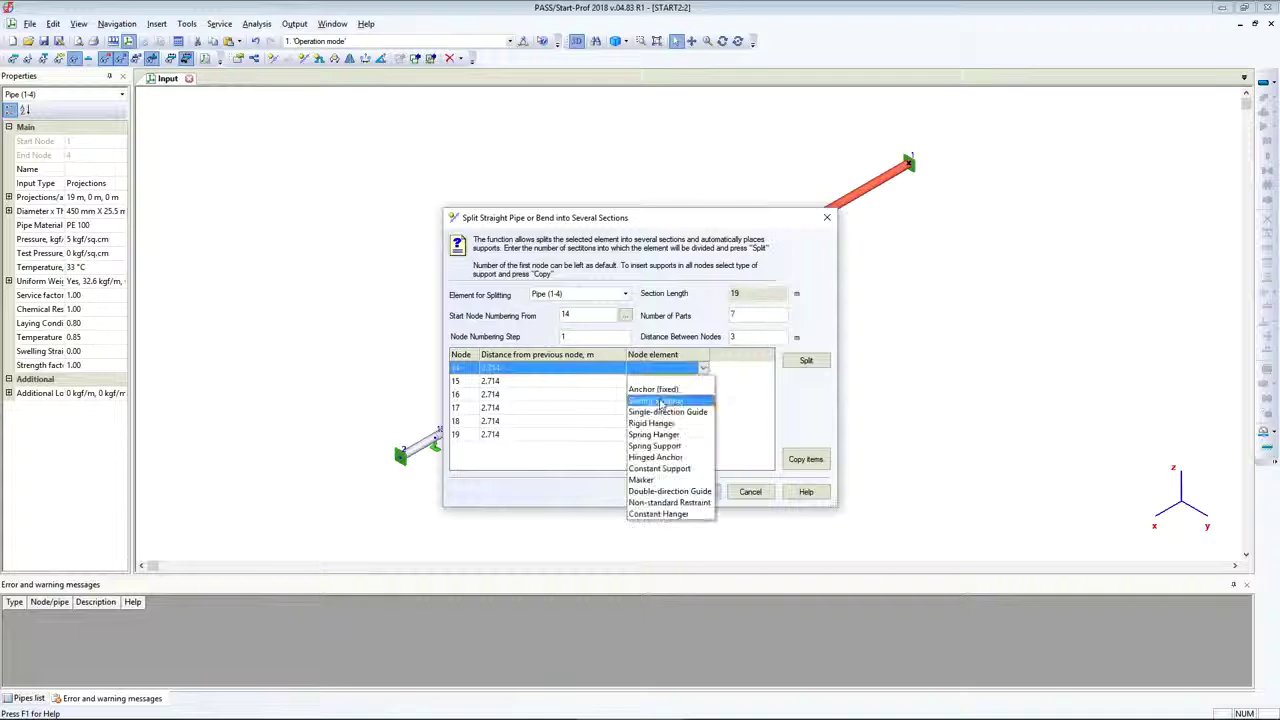
click(662, 397)
click(806, 459)
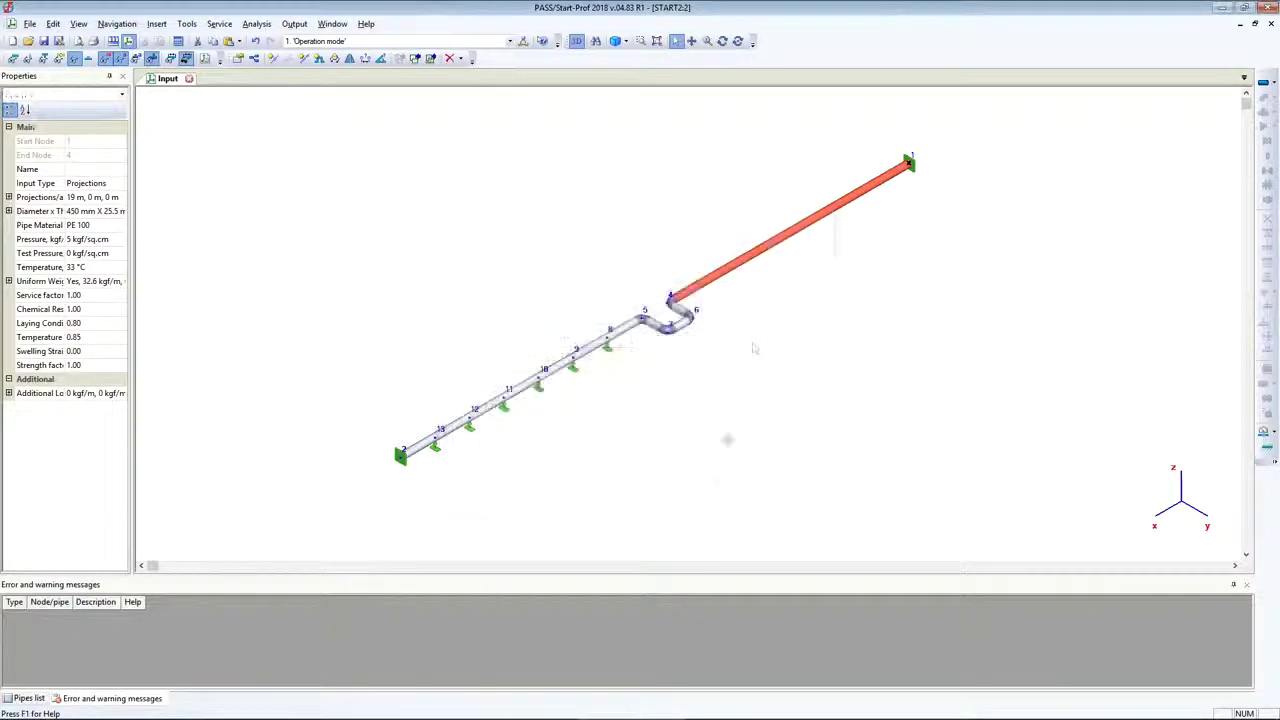
Step: Enable the Cold State option for the operation mode in the Smart Operation Mode Editor and confirm
middle_drag(771, 294, 729, 335)
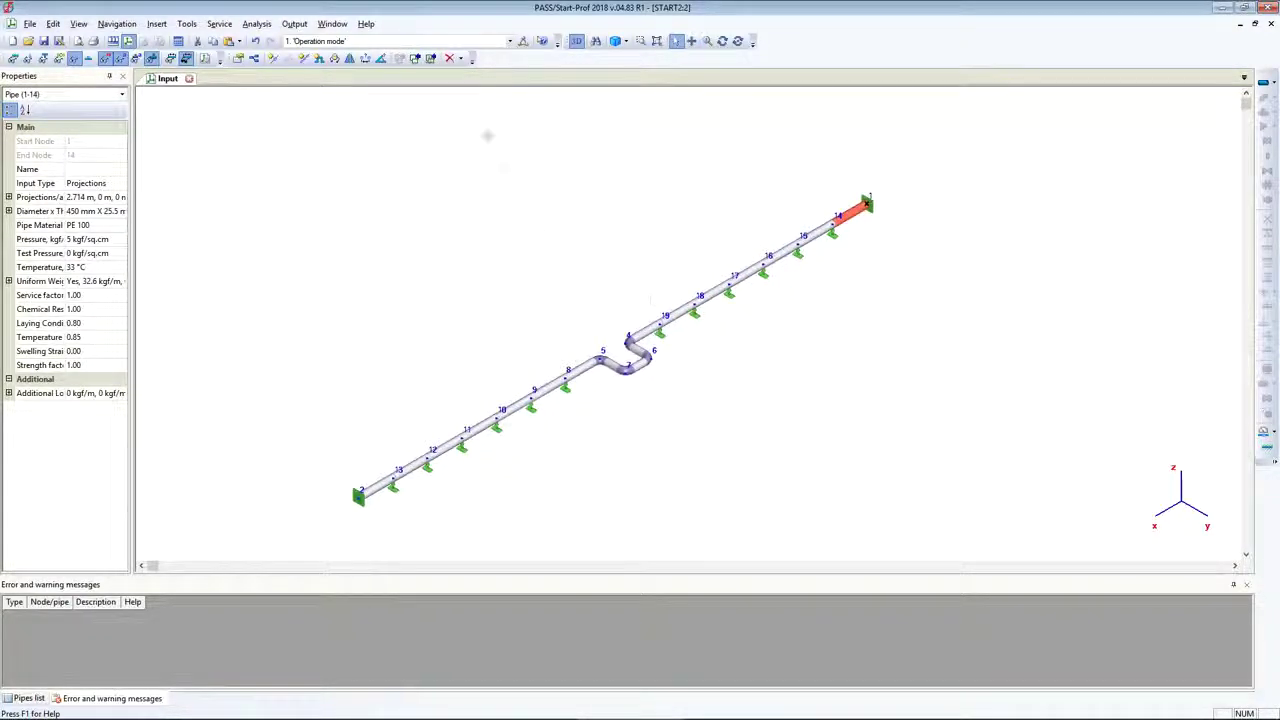
click(522, 42)
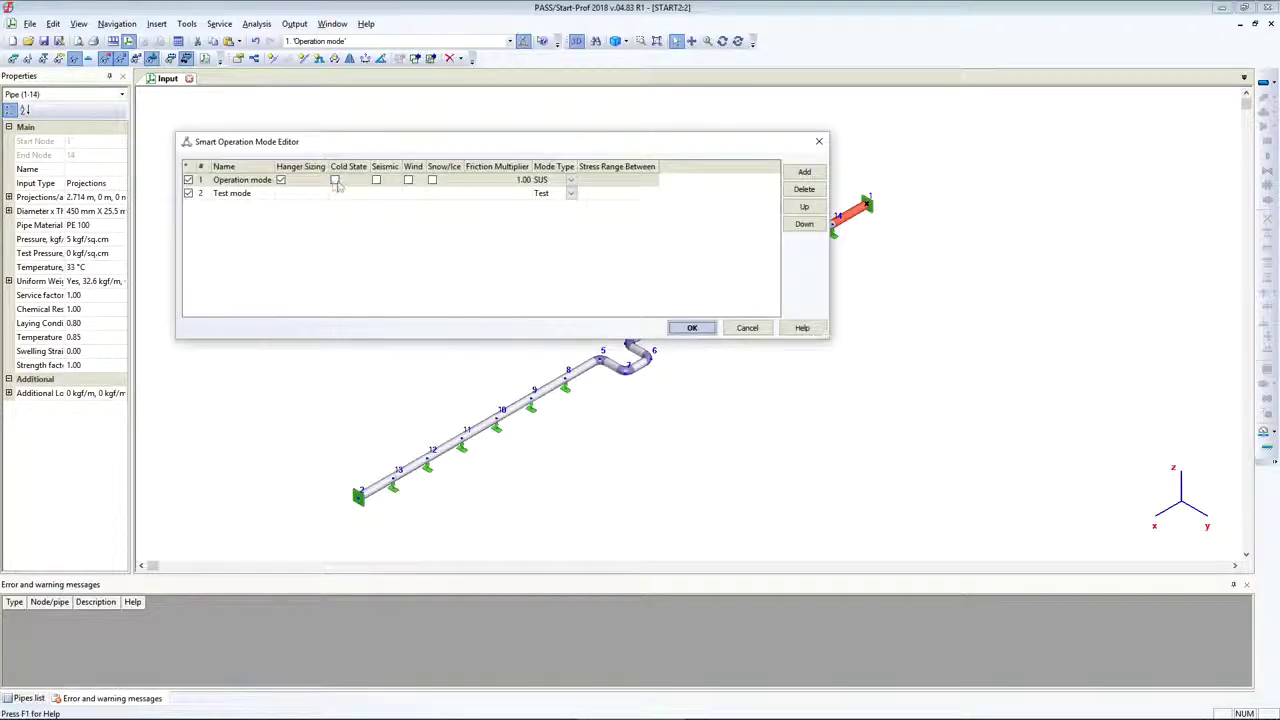
click(335, 180)
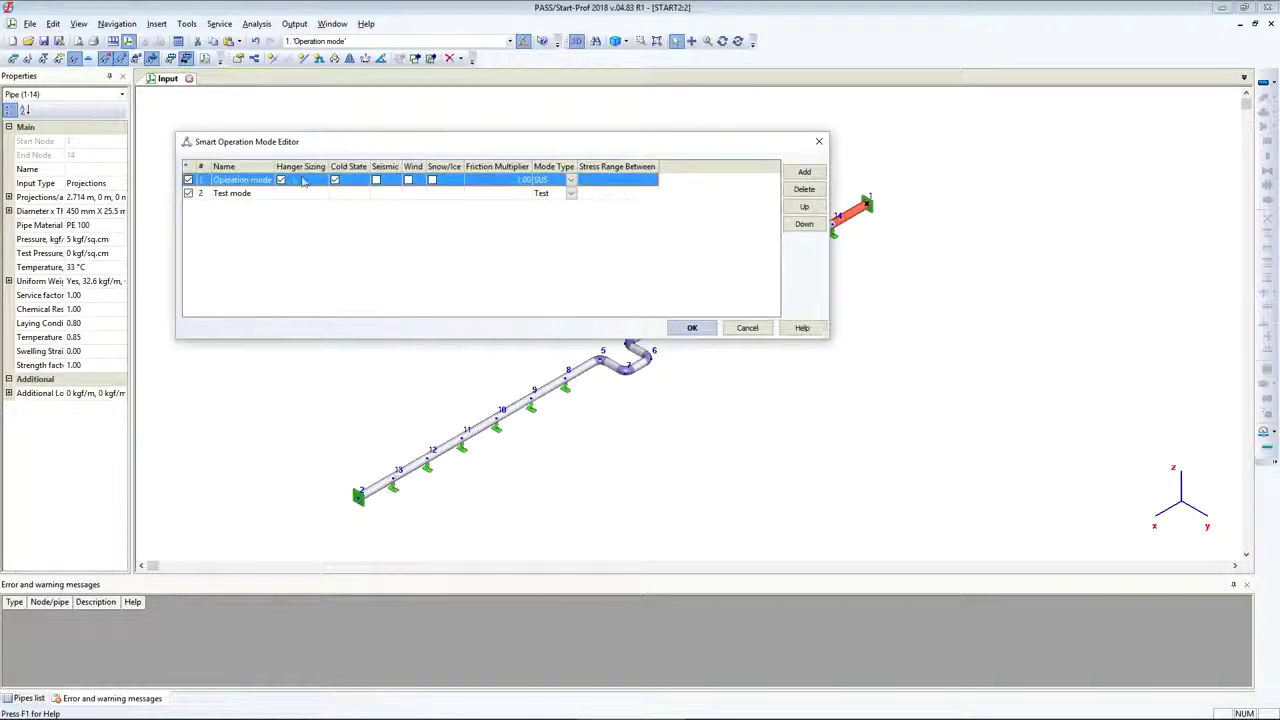
click(692, 328)
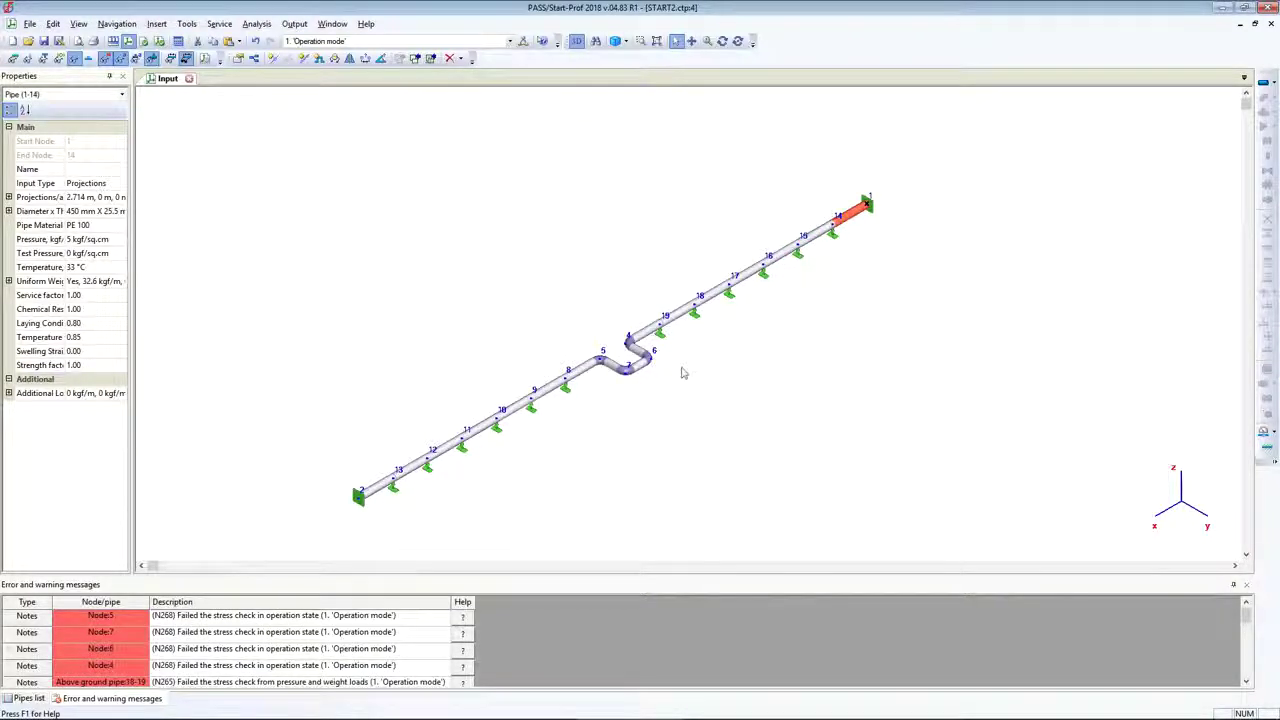
Step: Show the code stress results table and examine the calculated and allowable stresses of pipes 17-18 and 19-4
click(295, 24)
click(320, 40)
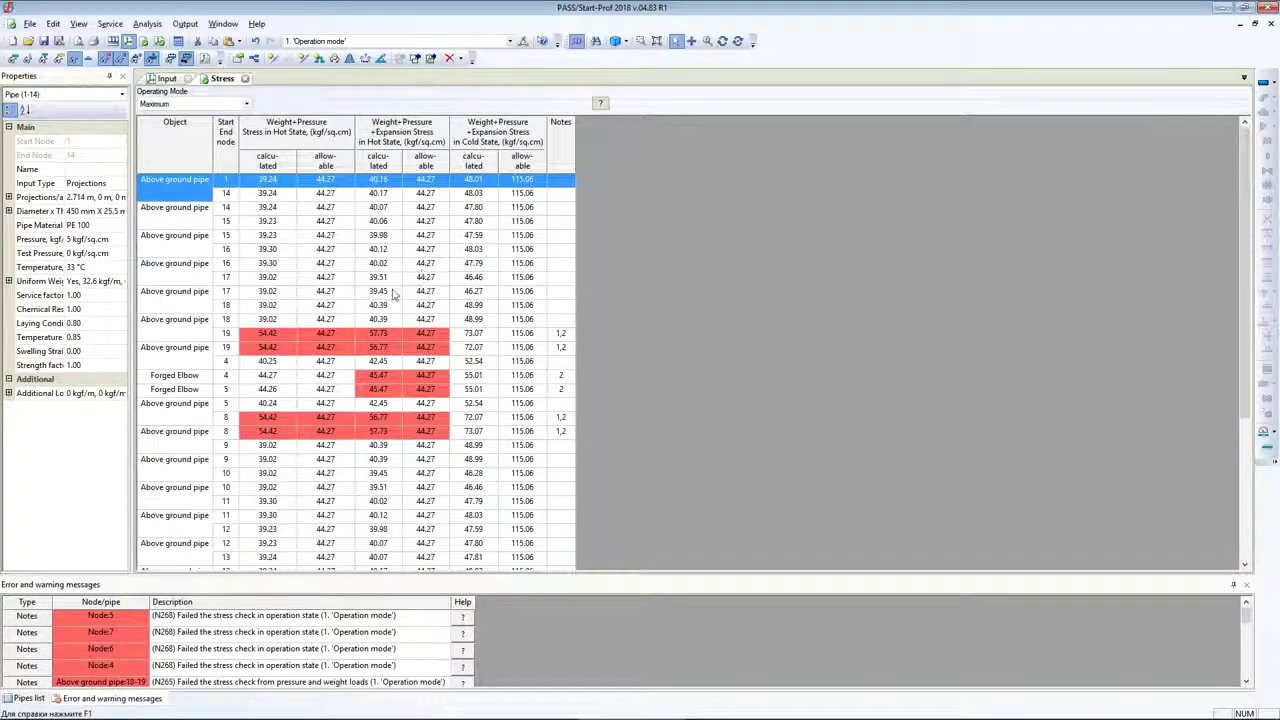
click(390, 292)
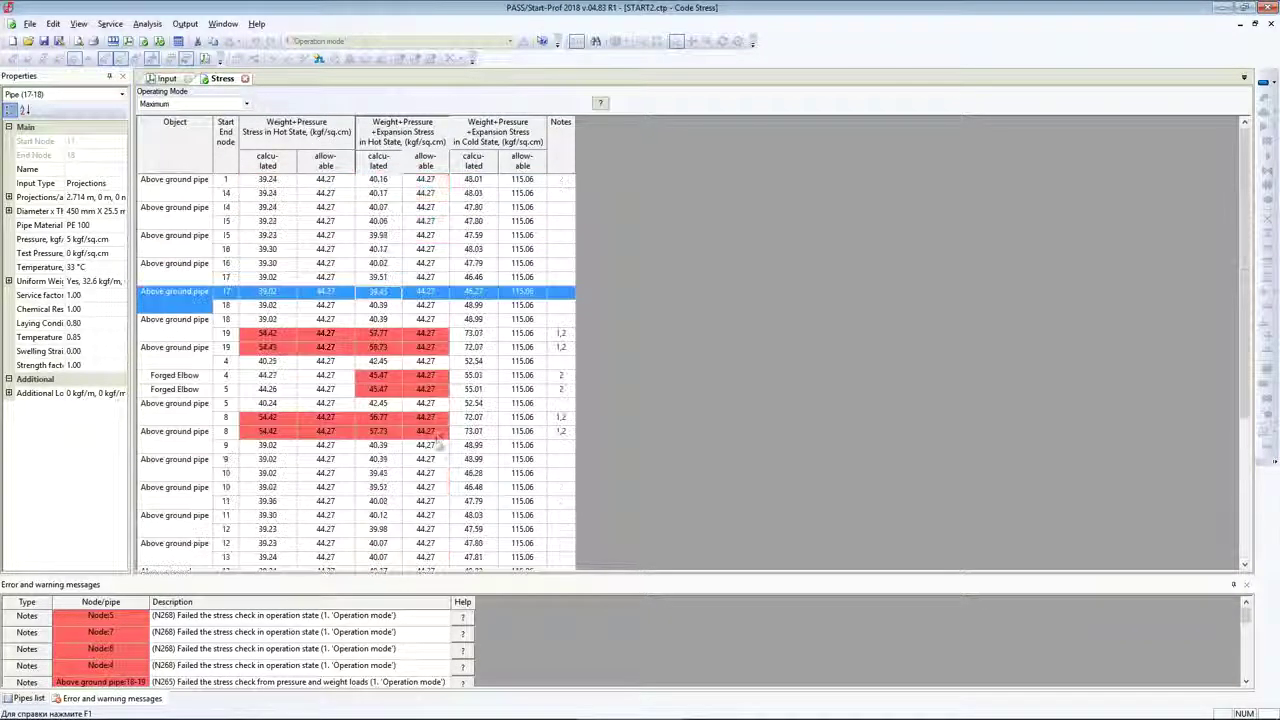
click(264, 346)
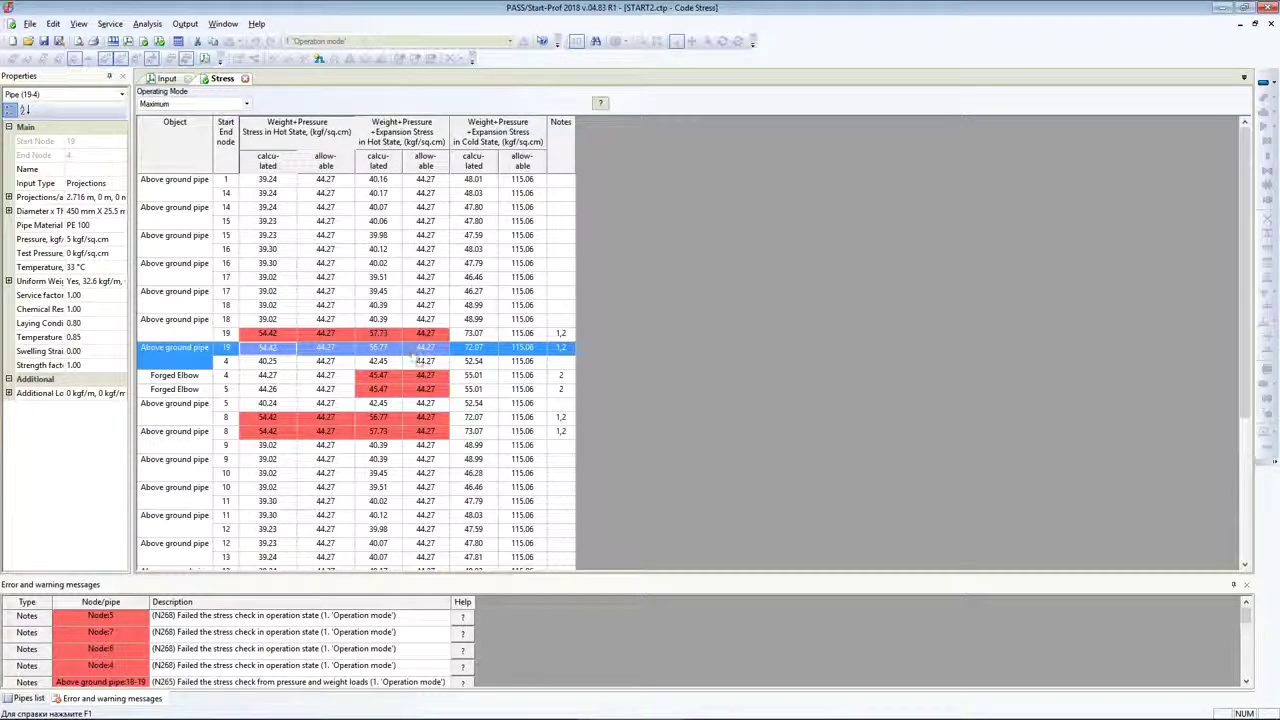
Step: Compare the stress results for 'Operation mode' and 'Test mode', returning the table to 'Operation mode'
click(228, 104)
click(214, 124)
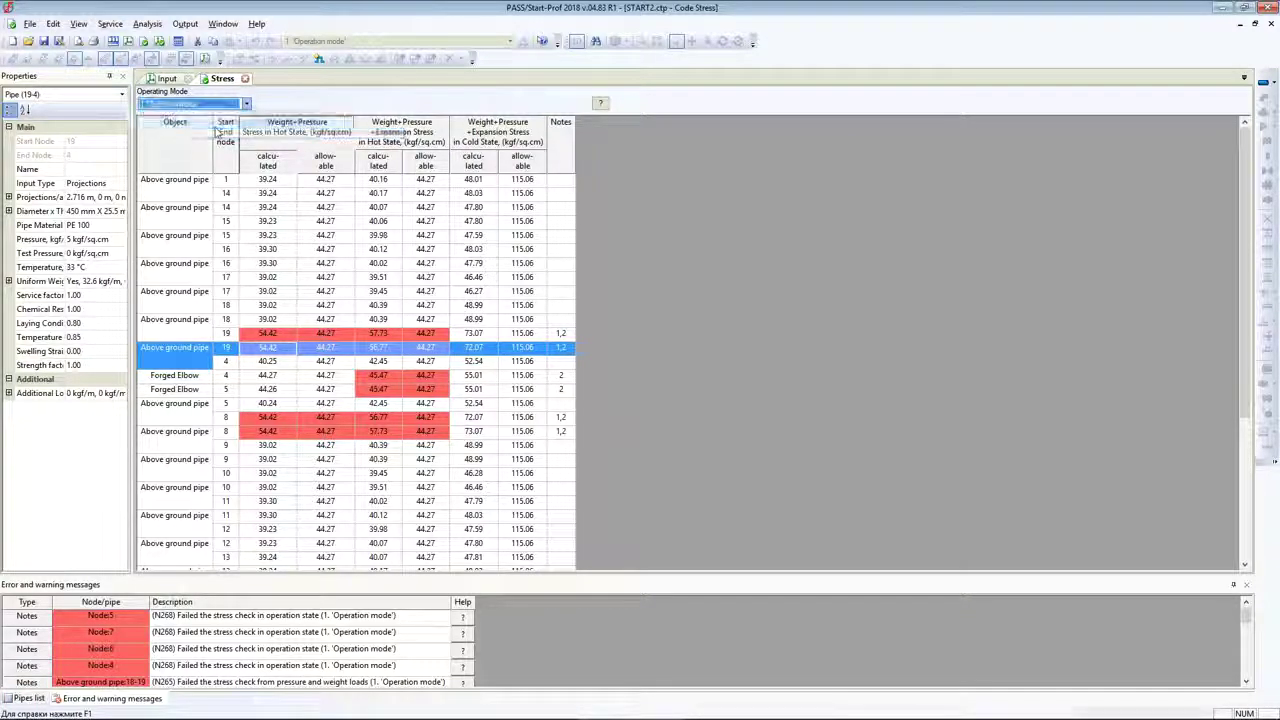
click(376, 304)
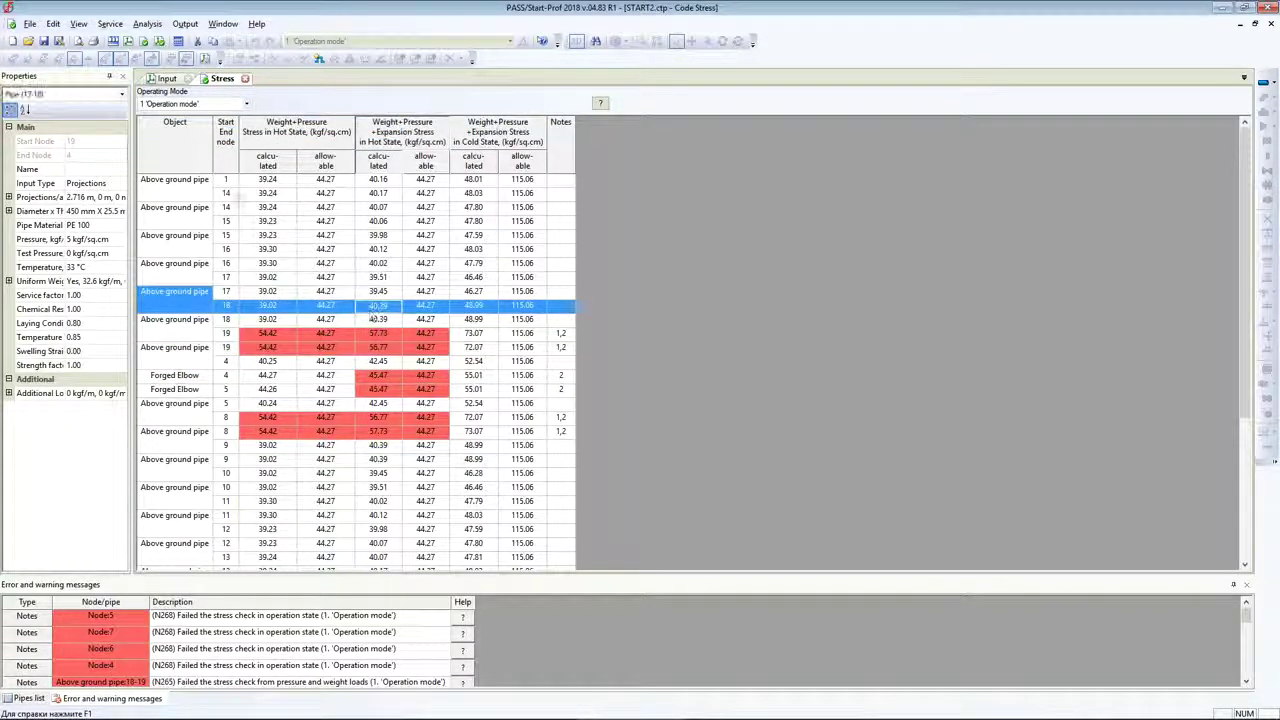
click(200, 105)
click(180, 132)
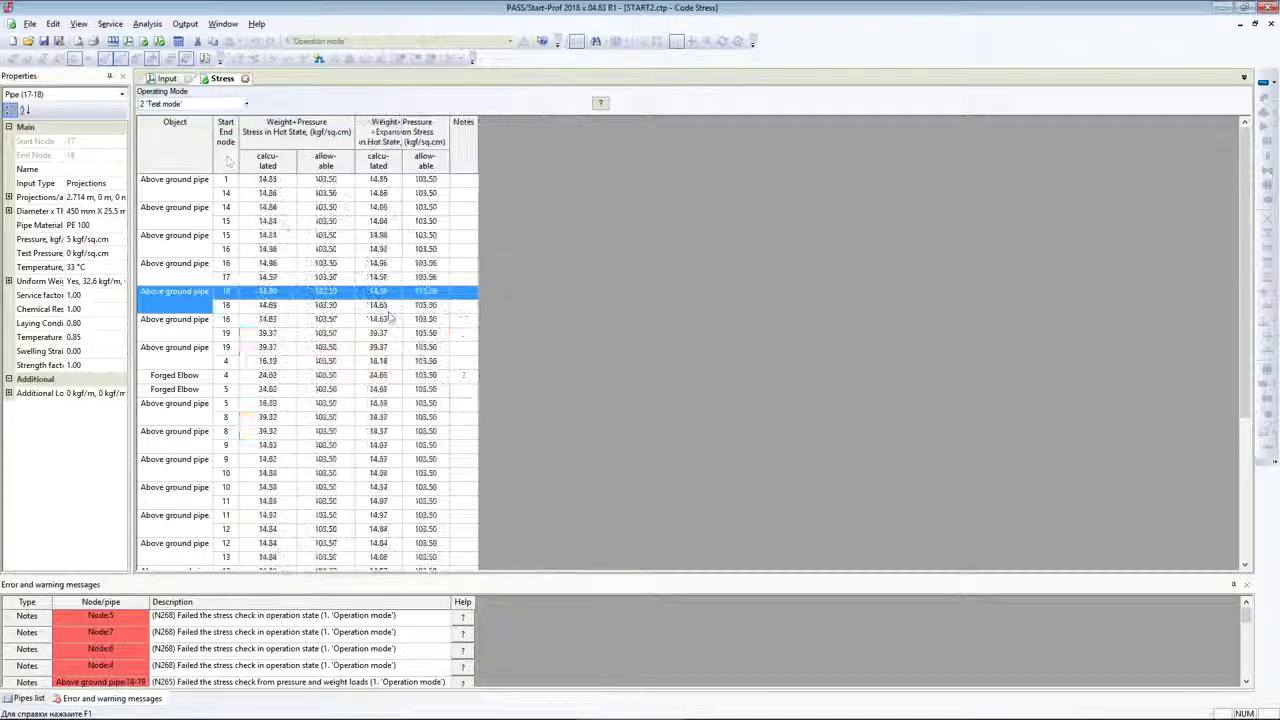
scroll(376, 358, down, 5)
scroll(376, 358, up, 5)
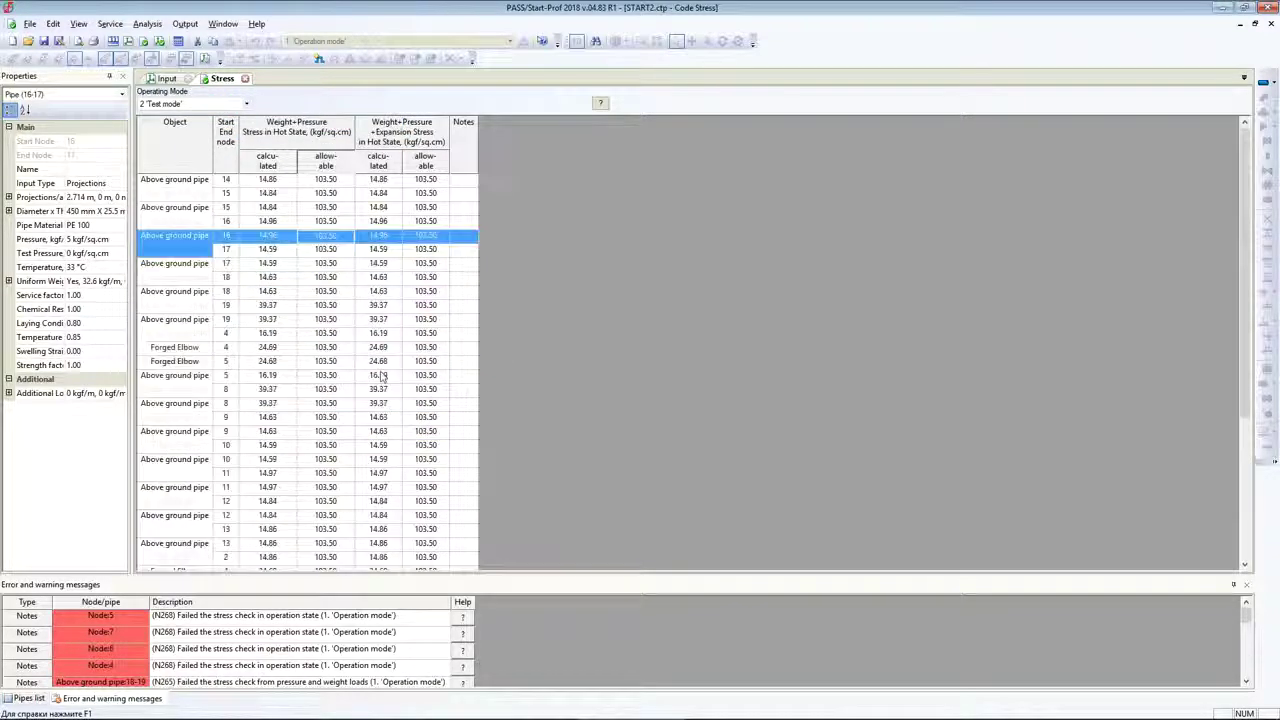
click(200, 104)
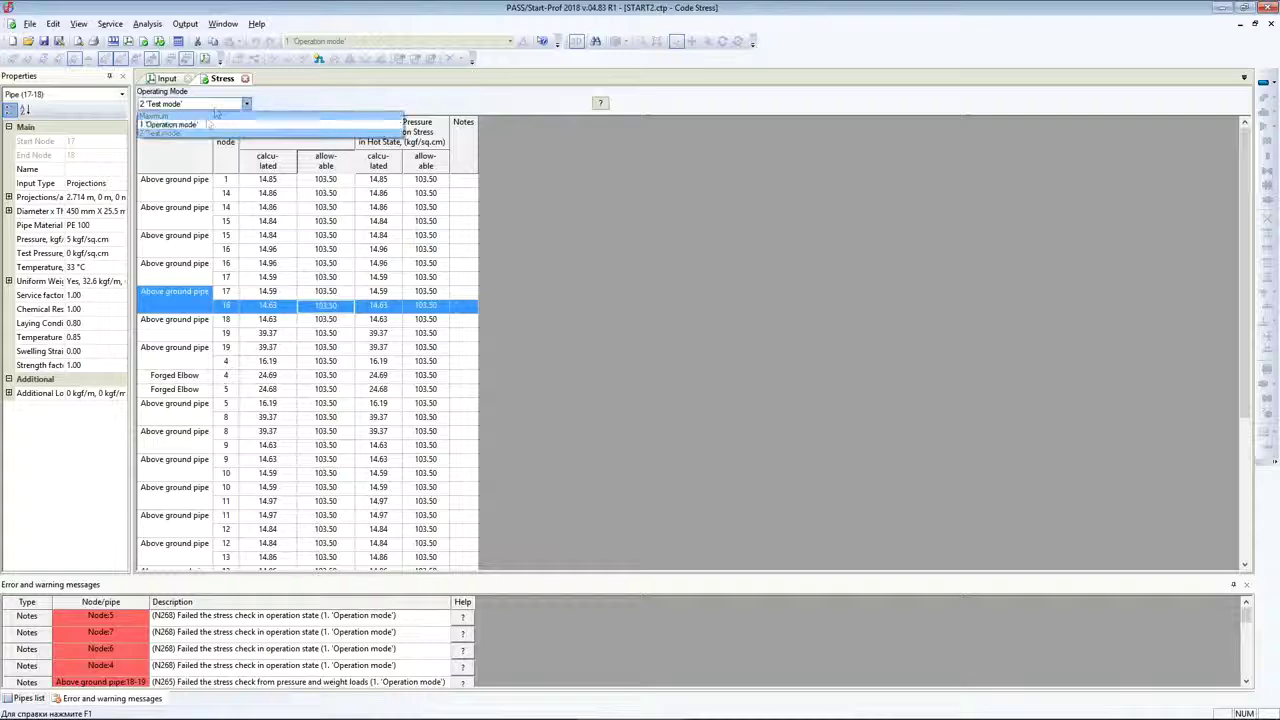
click(180, 118)
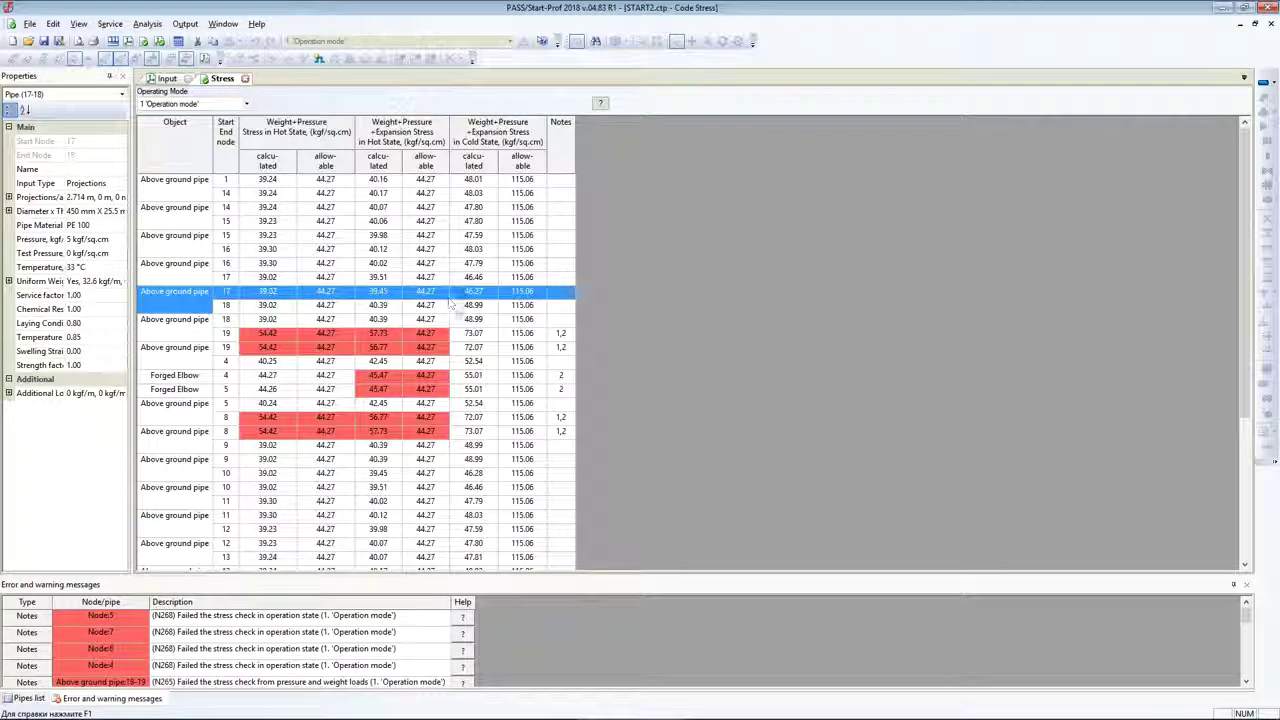
Step: Examine the stresses of pipe 18-19 in the table, and compare the operation-state and weight-only stress plots in the 3D output view
click(437, 361)
click(437, 333)
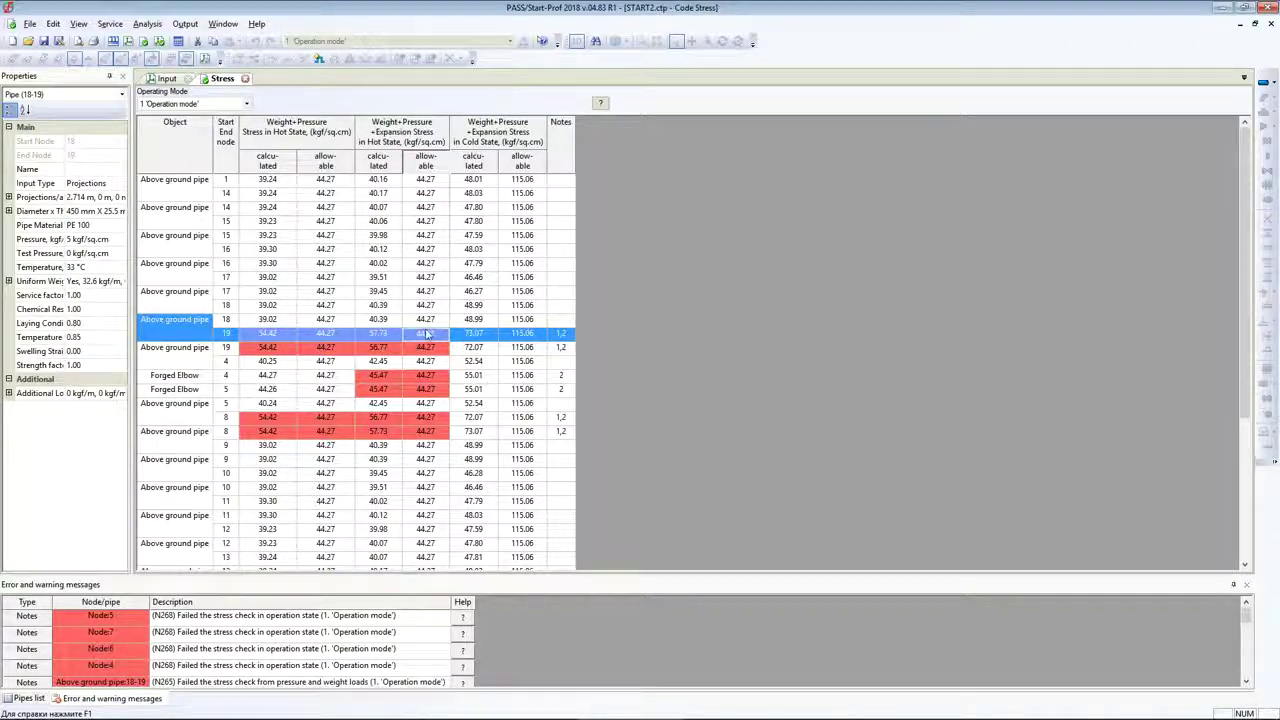
click(185, 24)
click(236, 249)
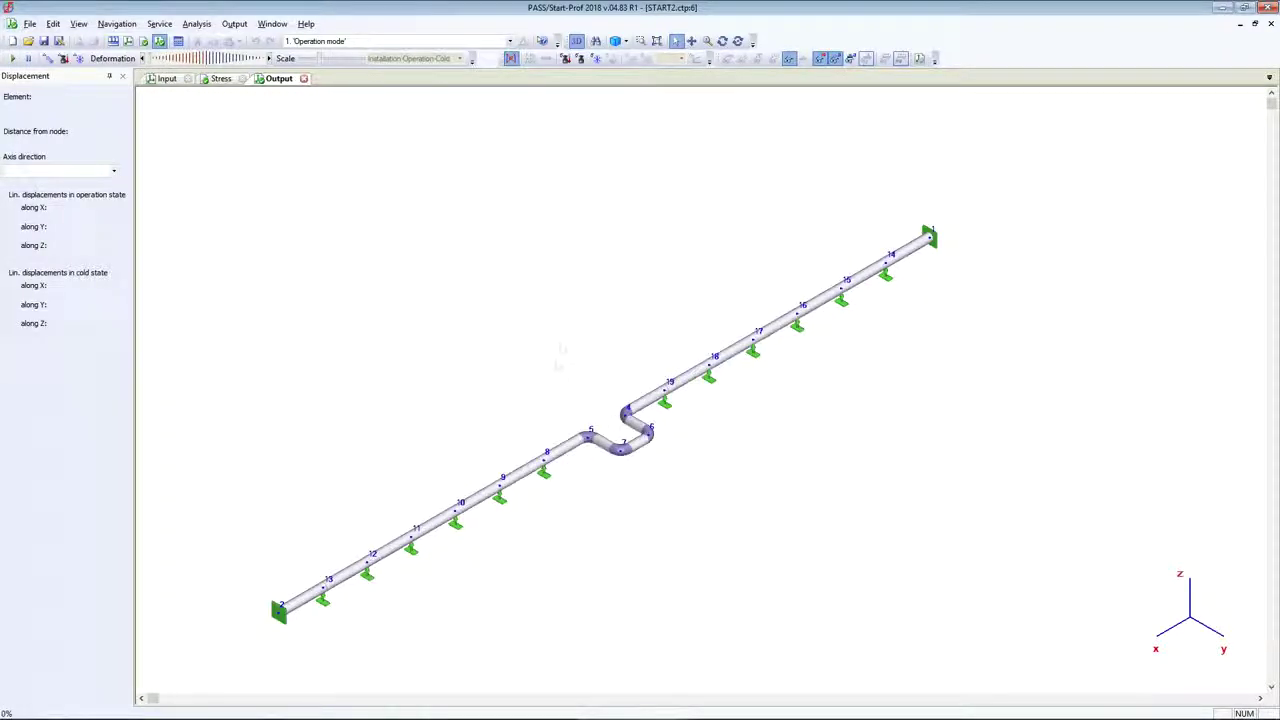
click(566, 58)
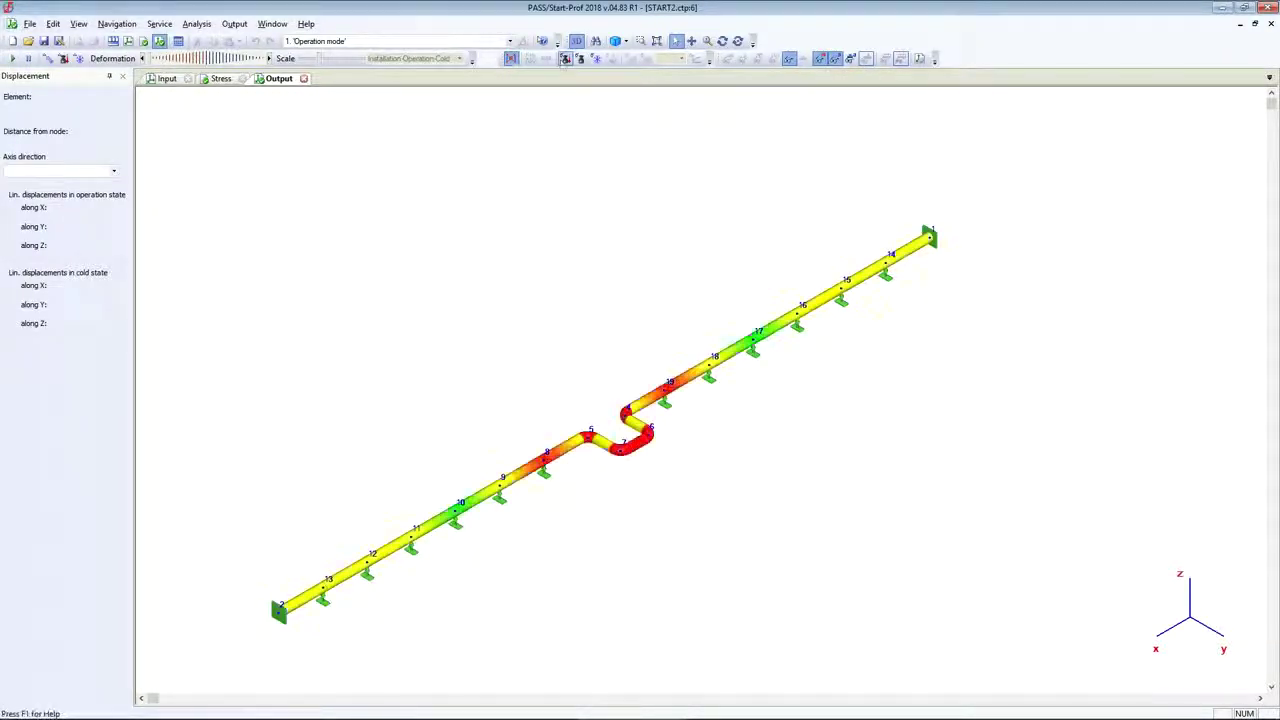
scroll(621, 449, up, 2)
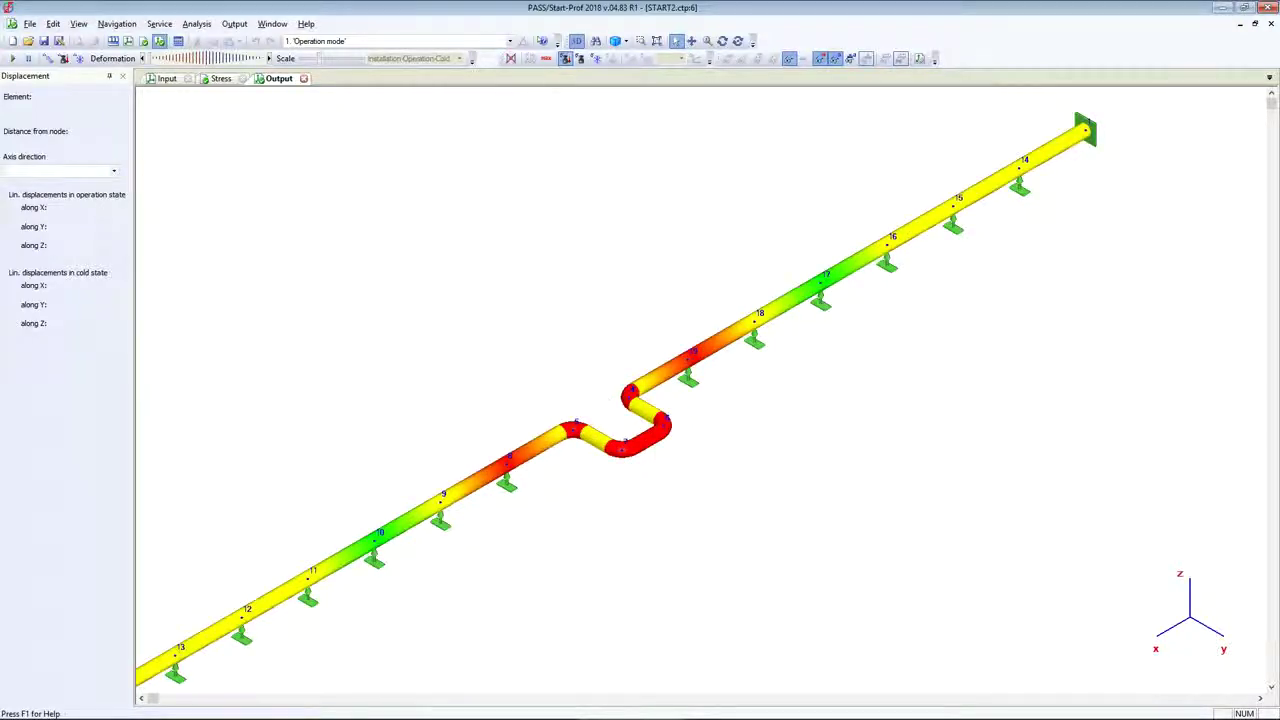
click(580, 58)
click(565, 60)
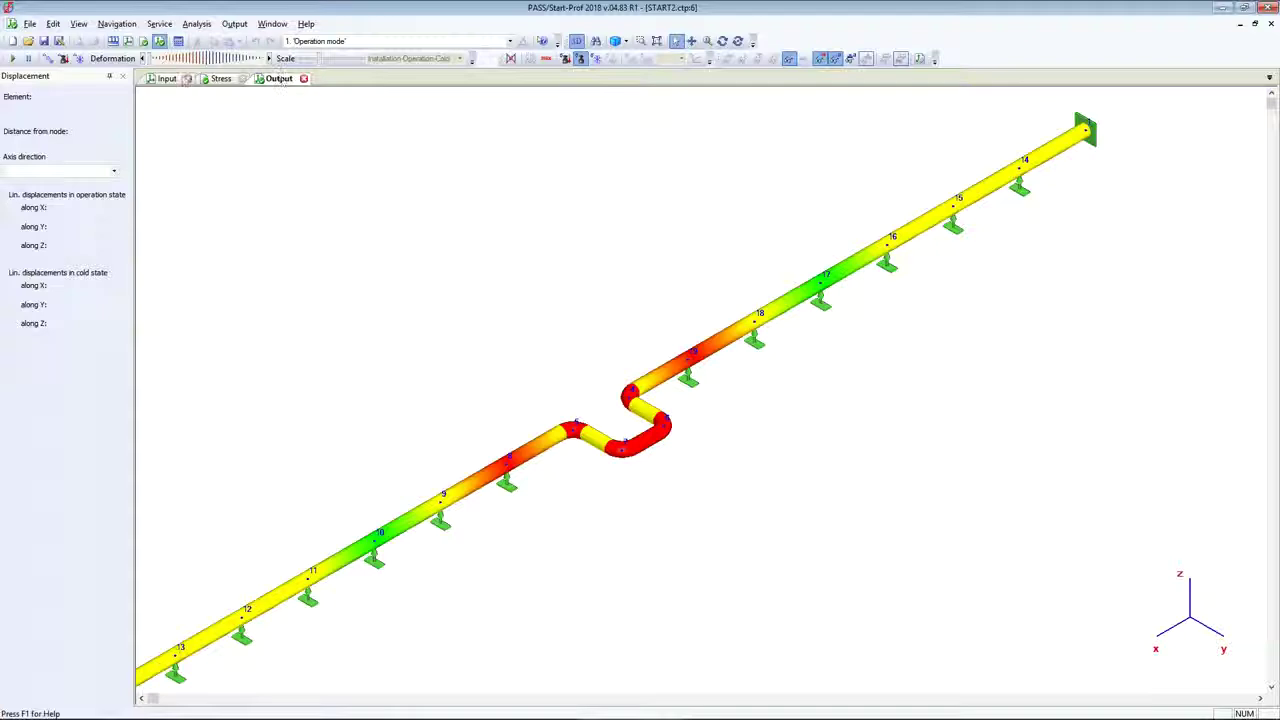
Step: Insert node 20 at the middle of pipe 6-7 and place the existing sliding support type with friction factor 0.30 on it
click(238, 79)
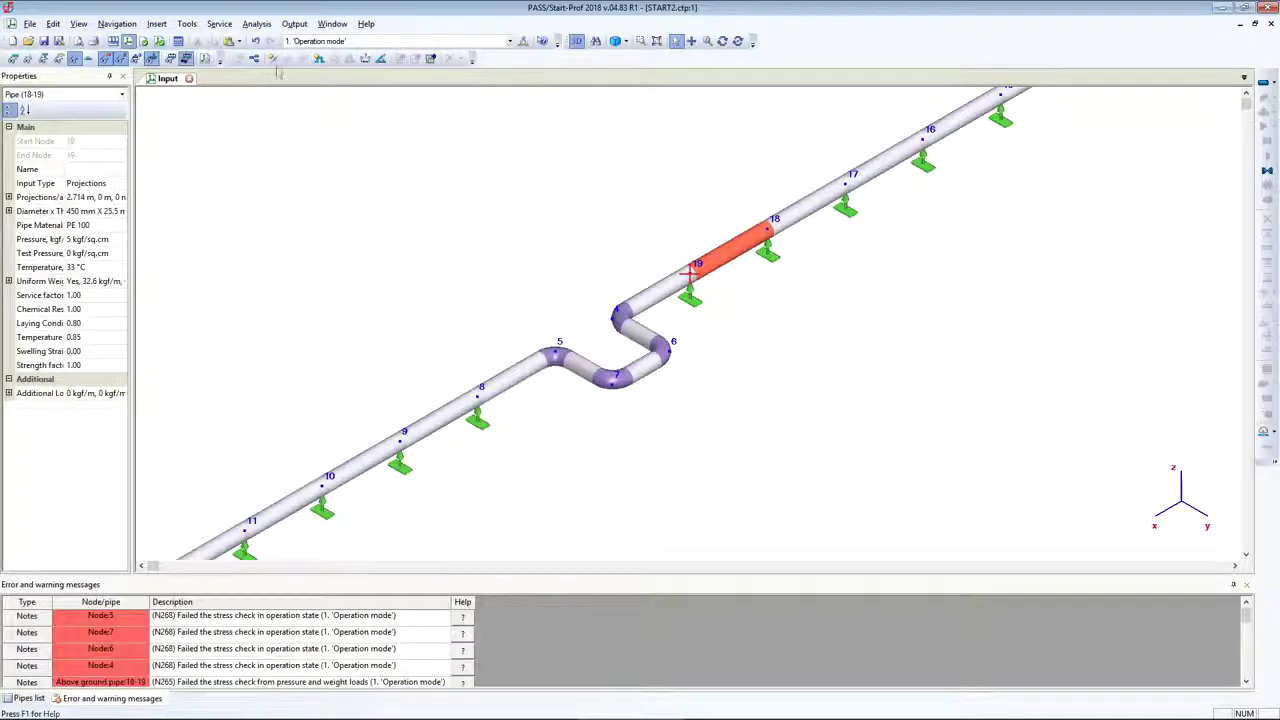
click(272, 58)
click(652, 368)
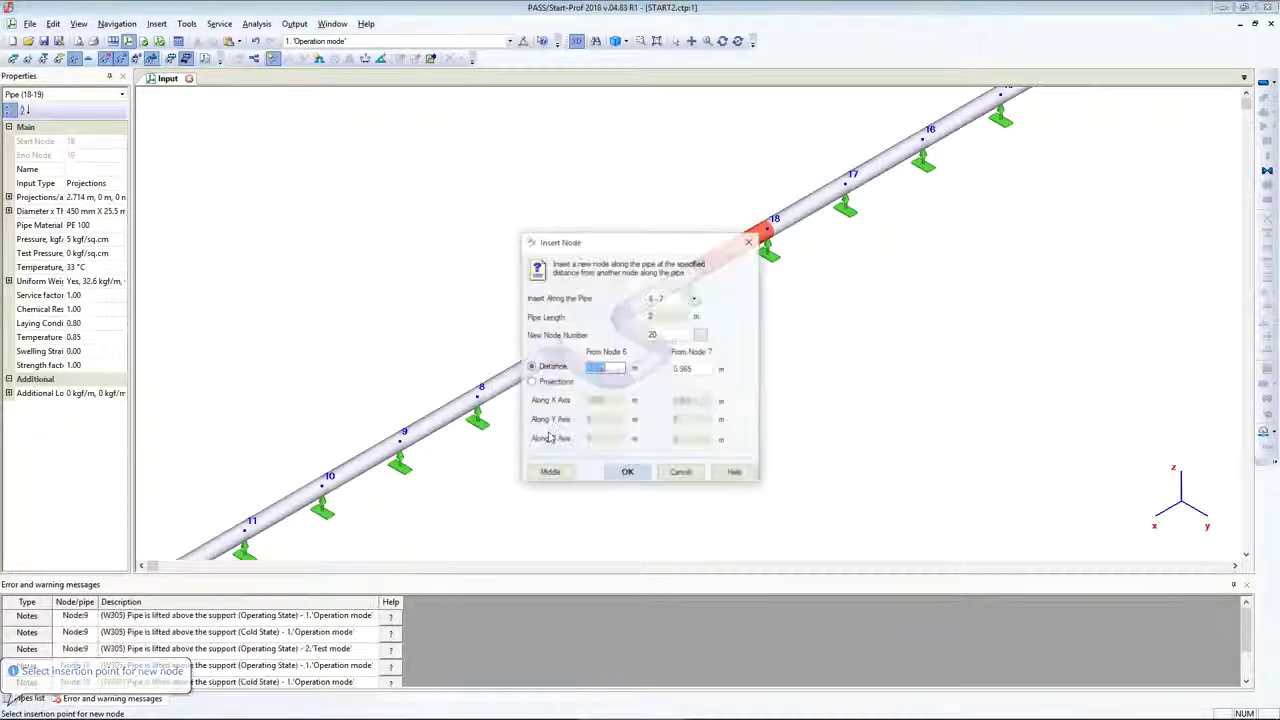
click(628, 471)
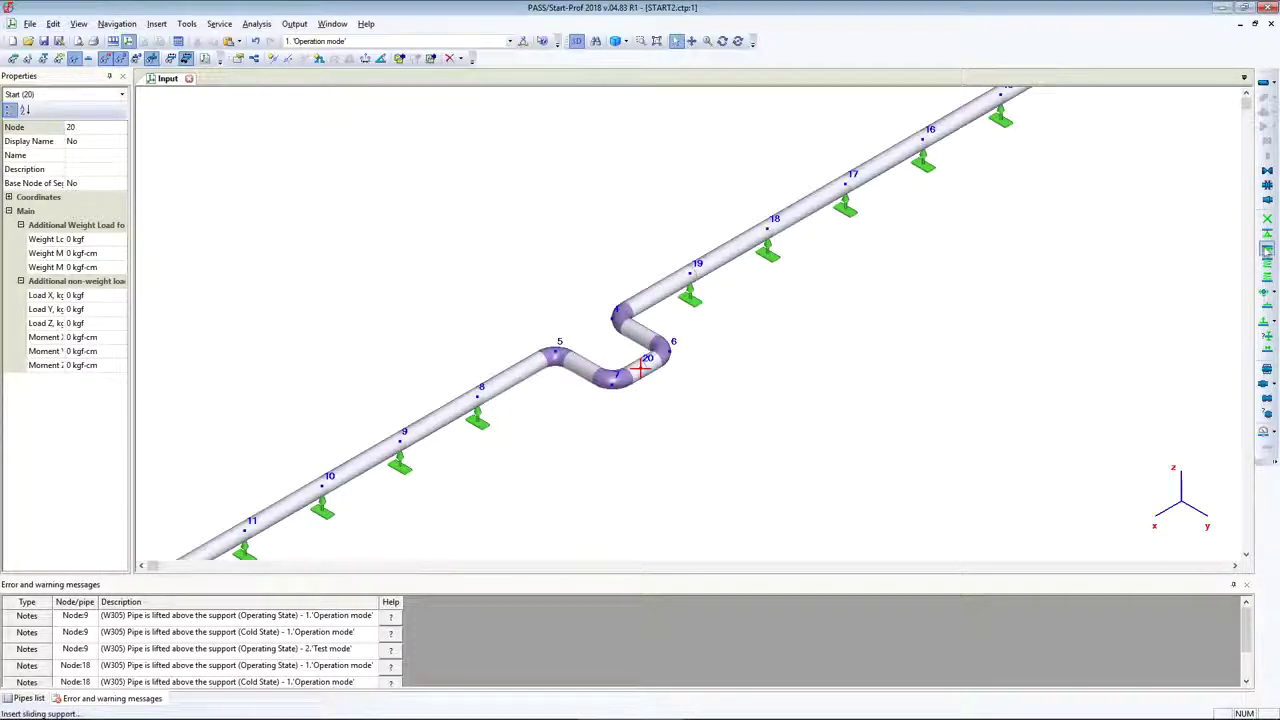
click(1266, 248)
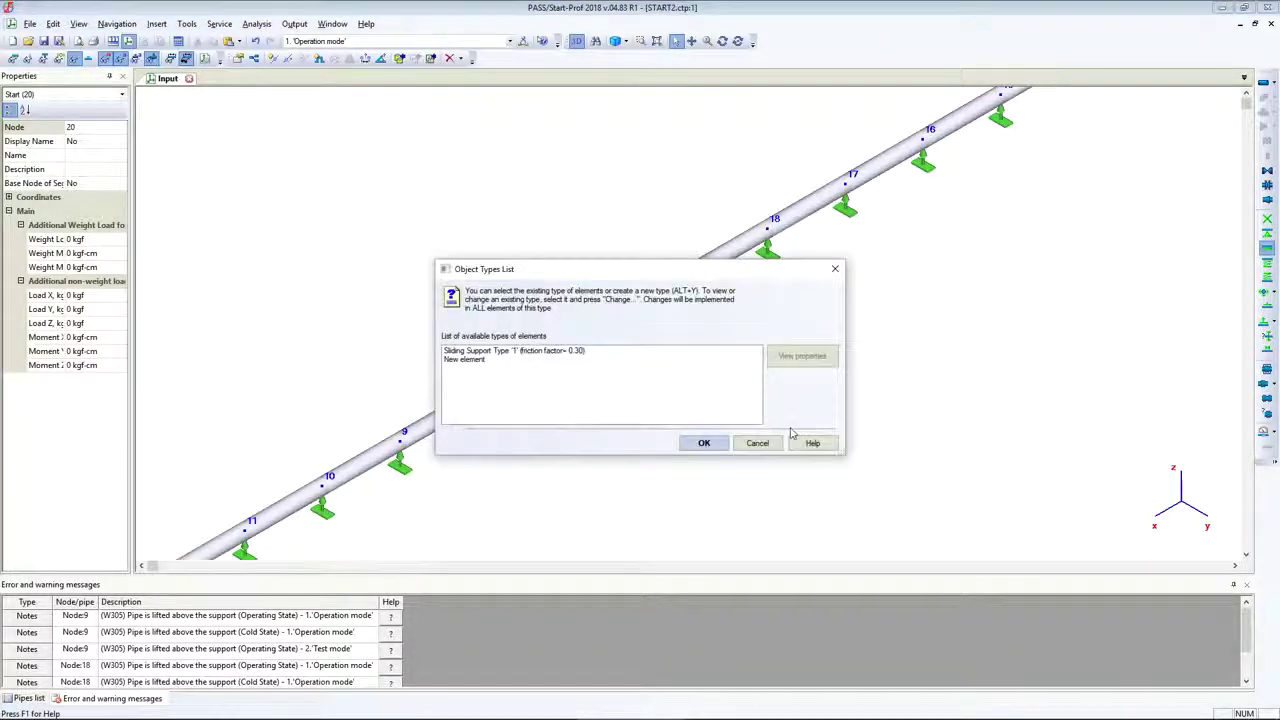
double_click(560, 351)
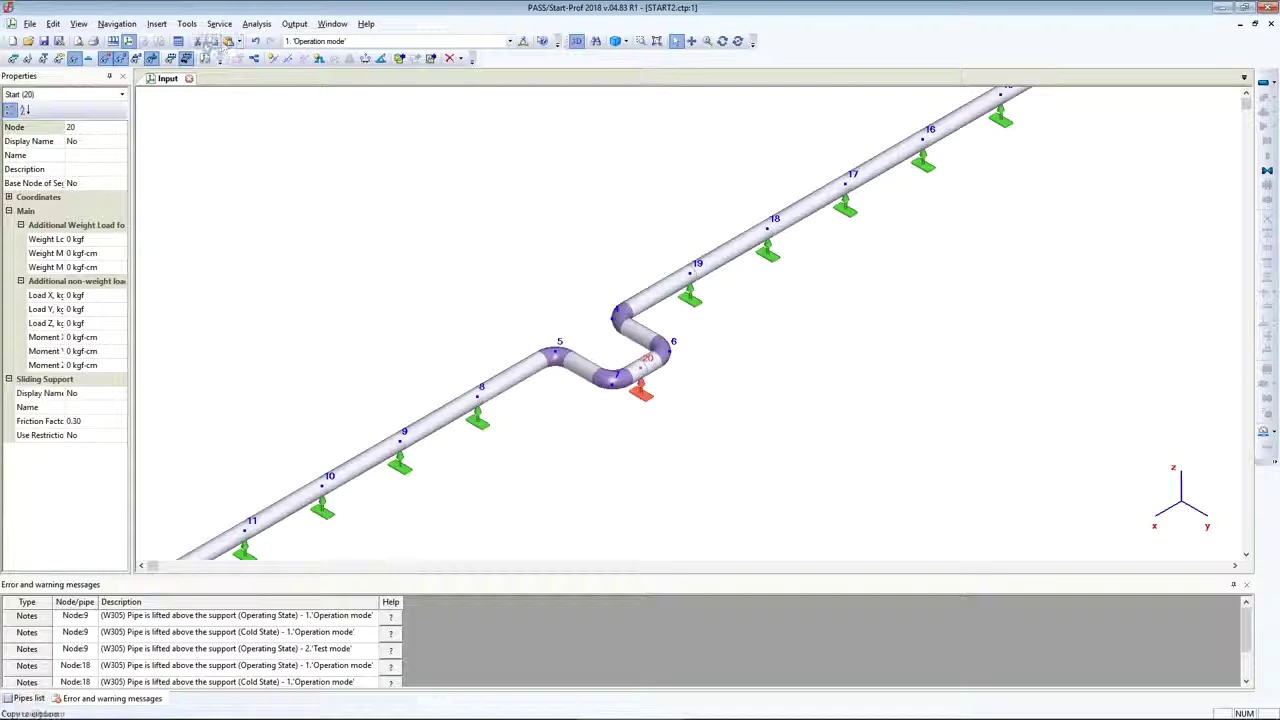
Step: Run the analysis with the added loop support and examine the calculated and allowable piping stresses through the end of the table
click(178, 41)
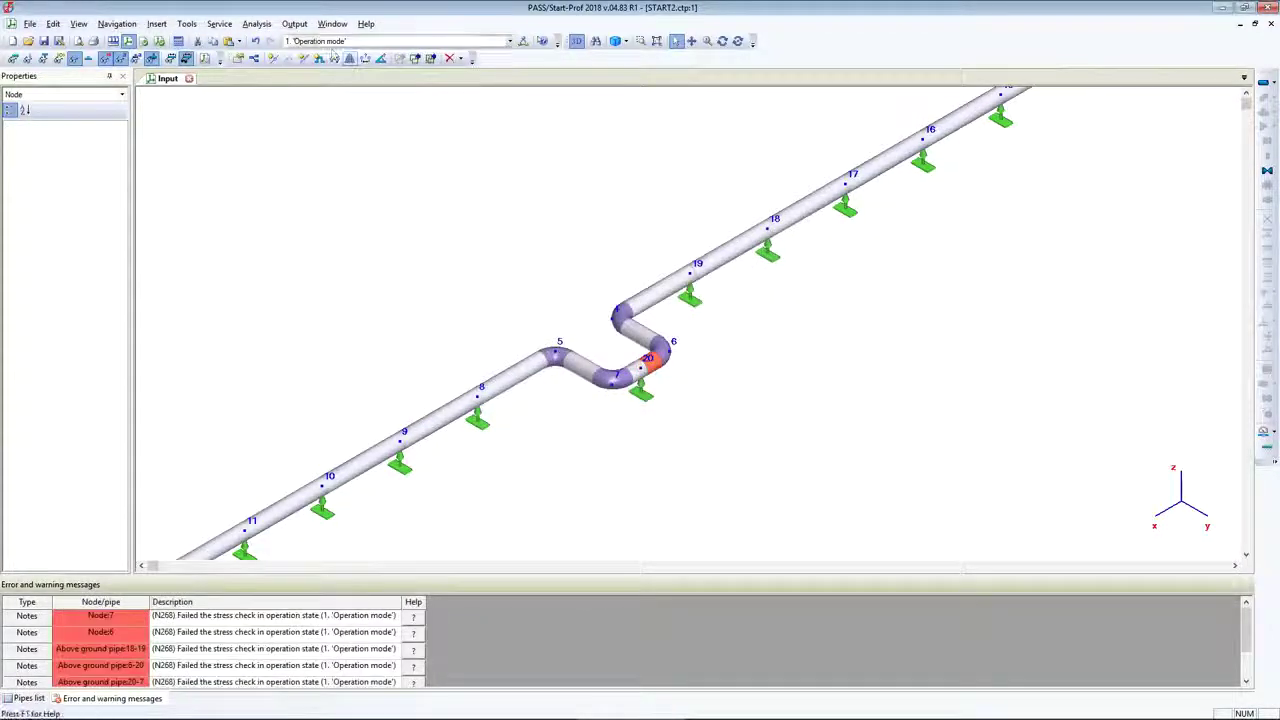
click(294, 23)
click(298, 43)
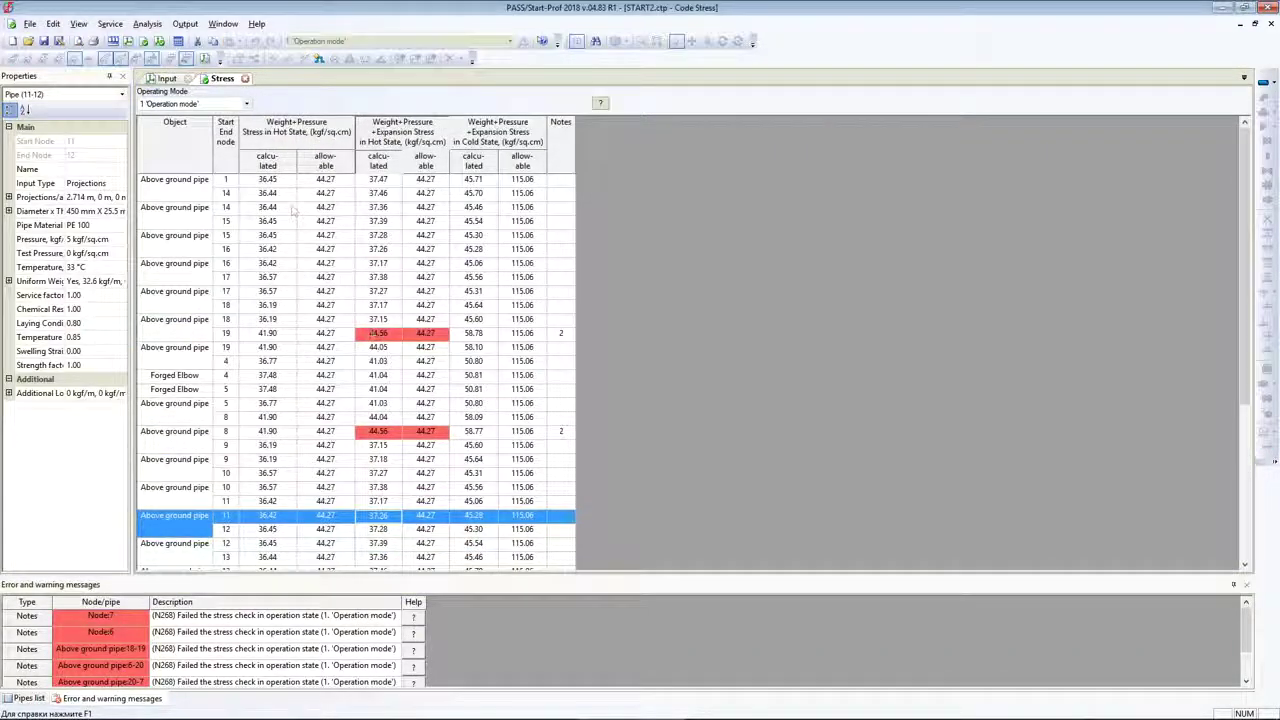
scroll(305, 260, down, 5)
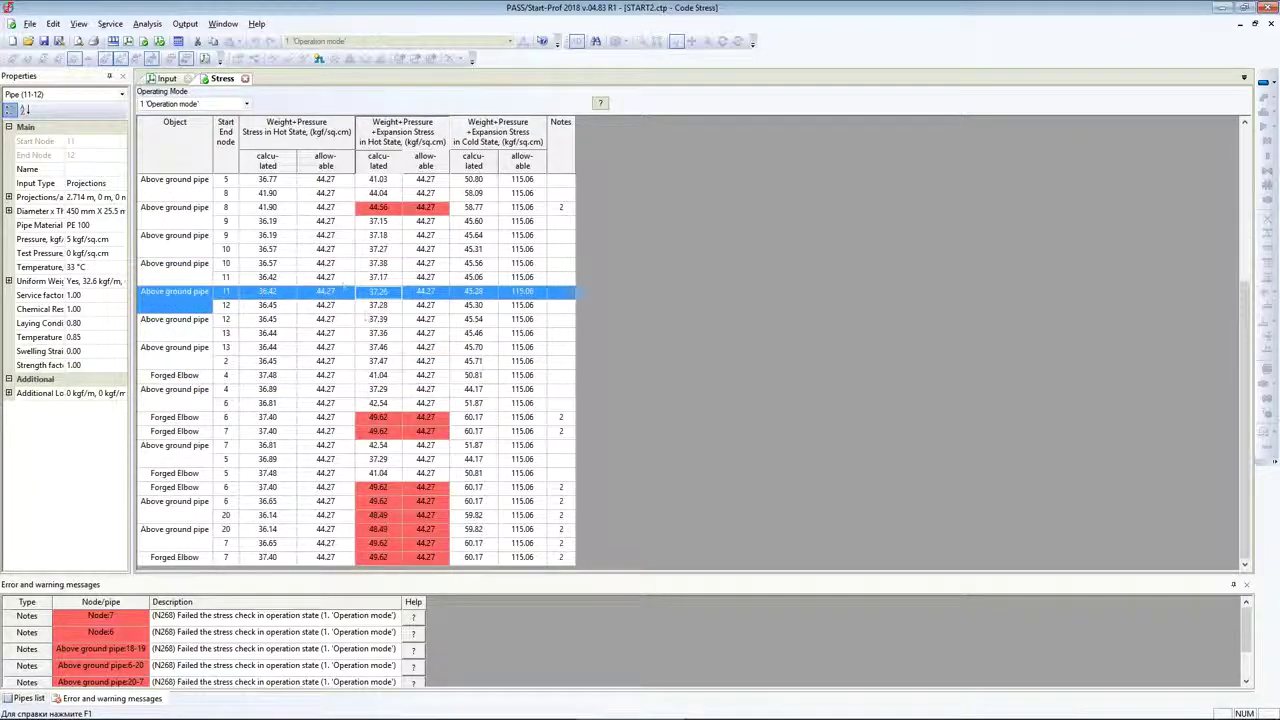
Step: Display the stress plot in the 3D output view and compare the operation-state stresses with the weight-only stresses around the loop
click(185, 23)
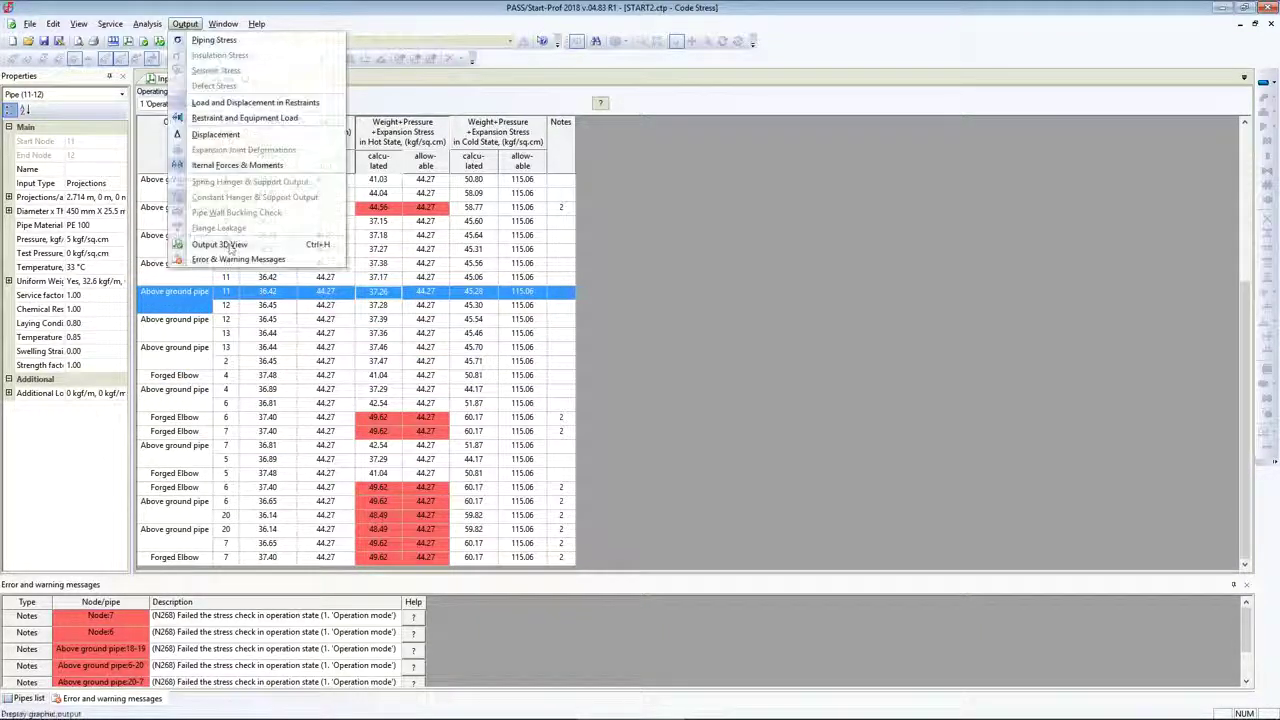
click(300, 244)
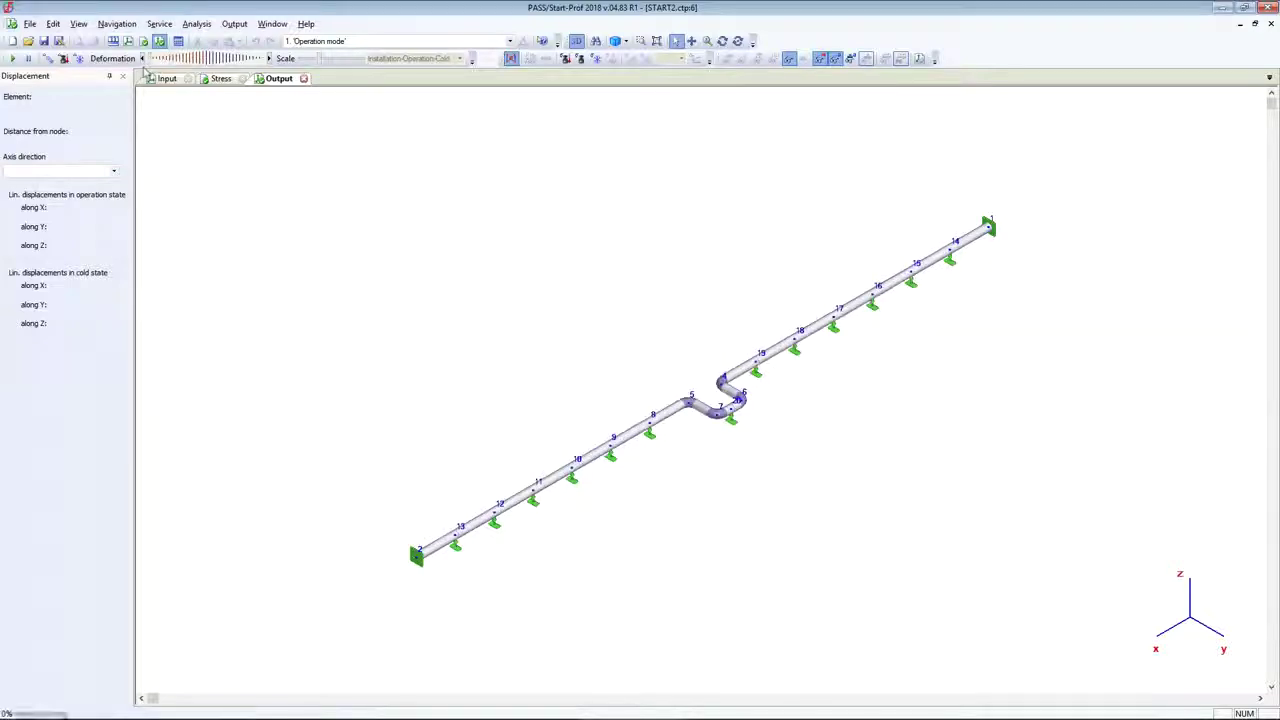
click(565, 58)
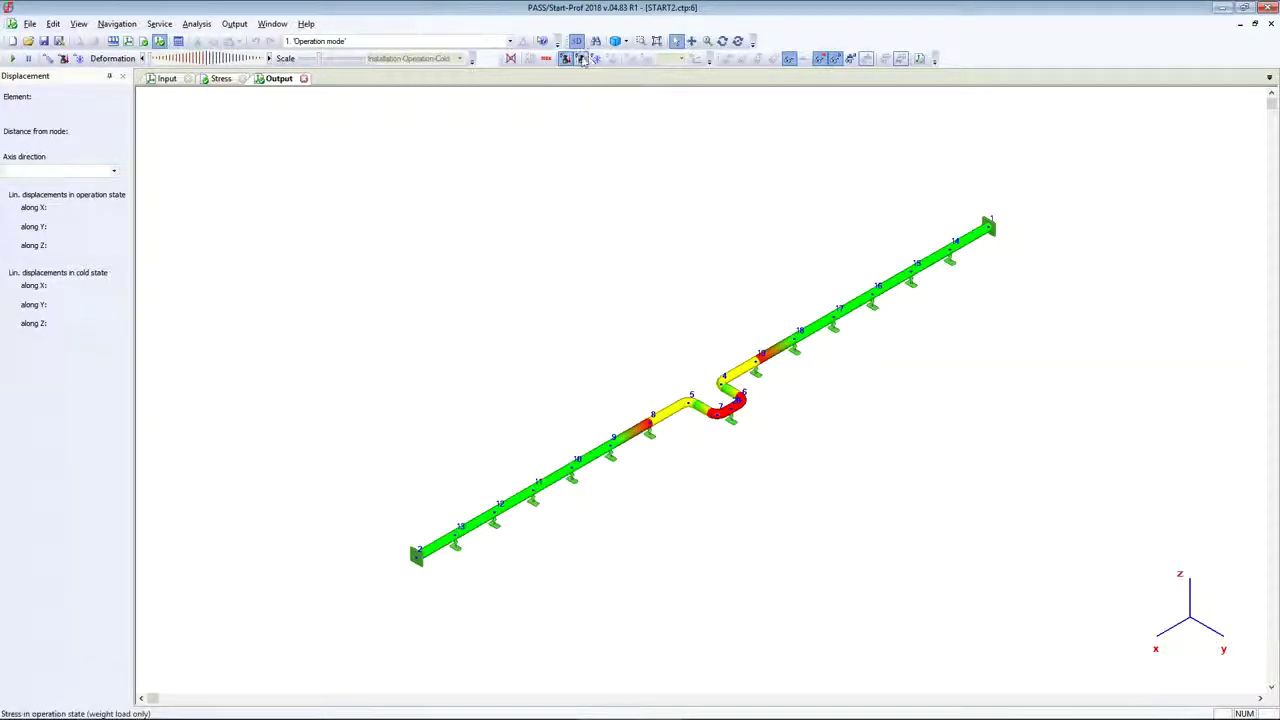
click(581, 59)
scroll(757, 429, up, 5)
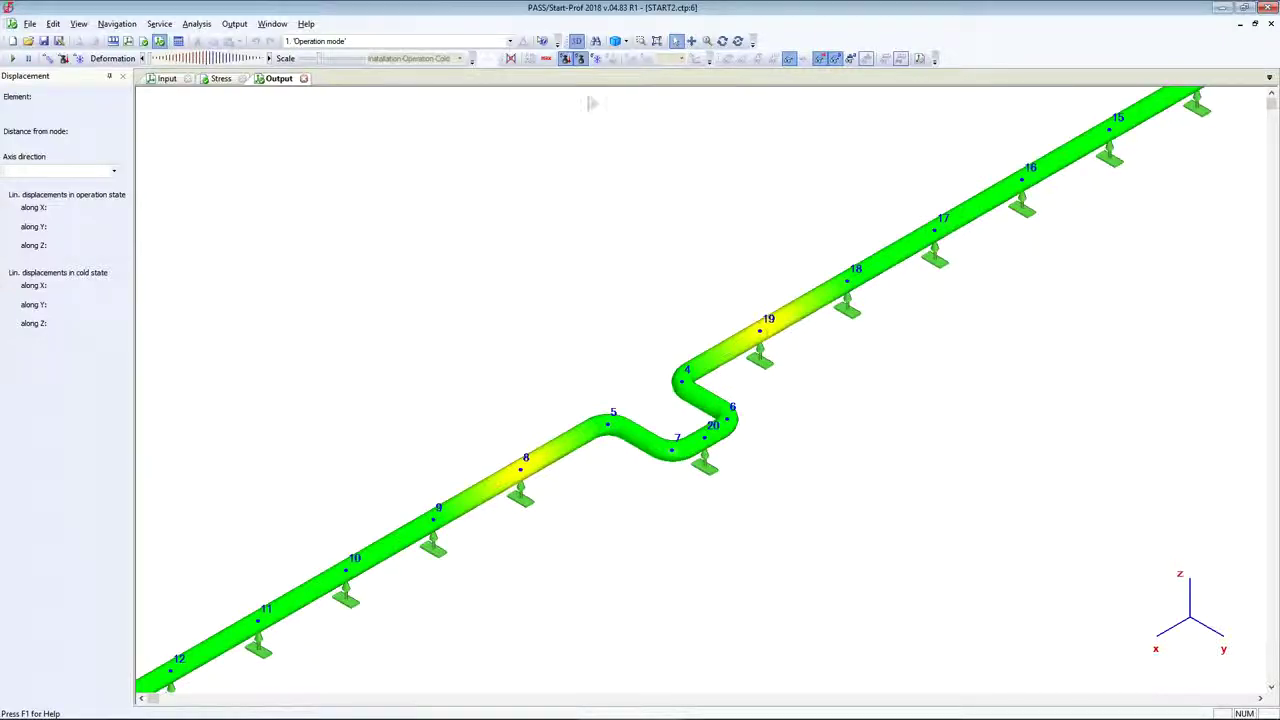
click(565, 58)
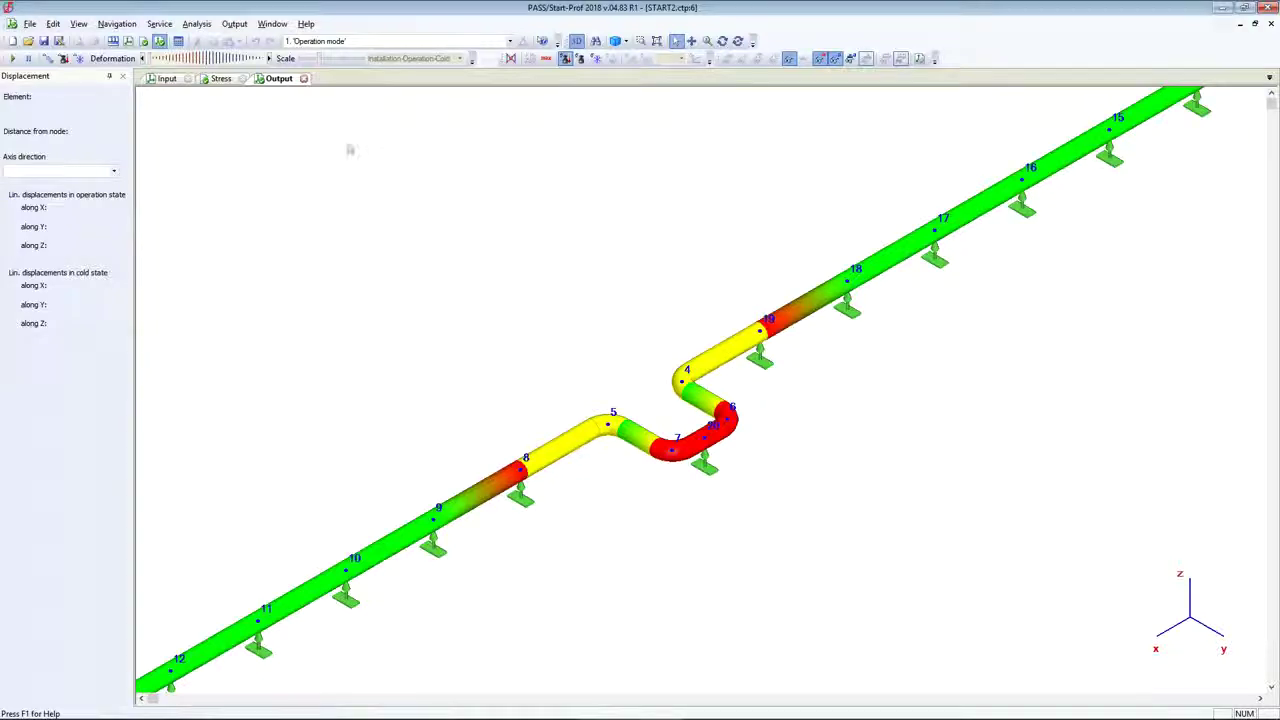
Step: Set the length of the expansion loop's two legs, pipes 7-5 and 4-6, to 4 m each
click(165, 79)
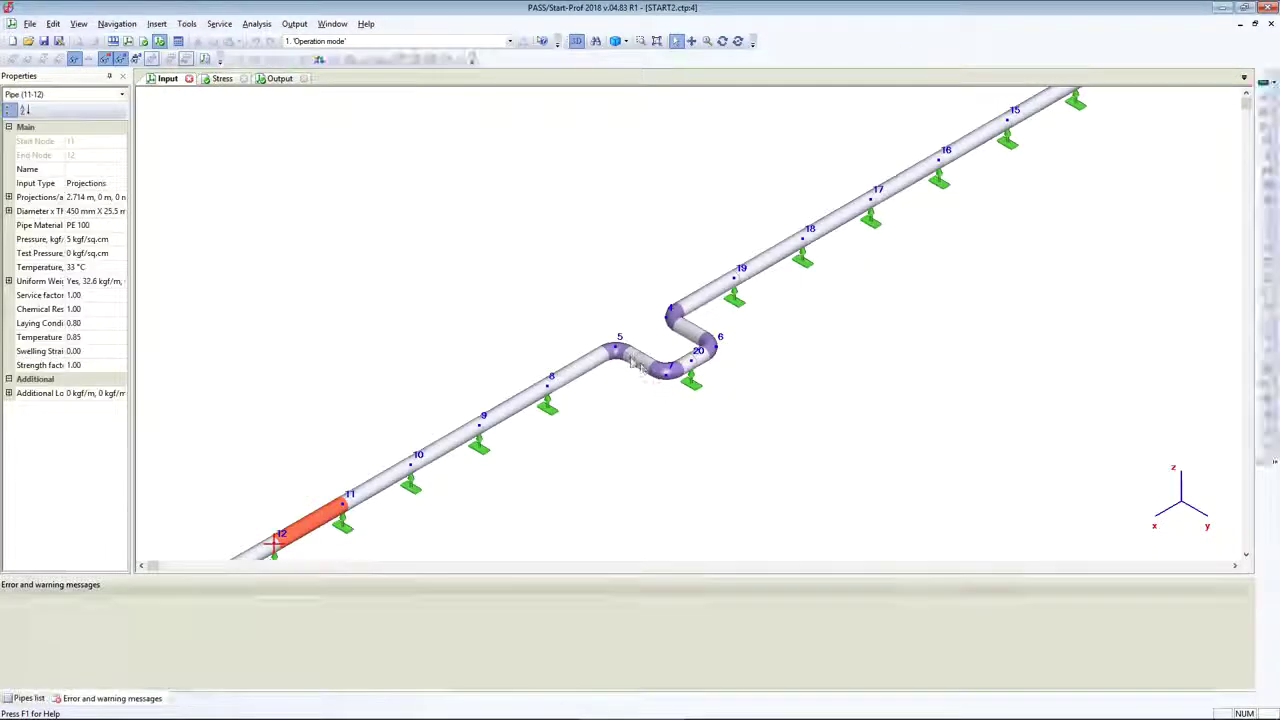
double_click(630, 356)
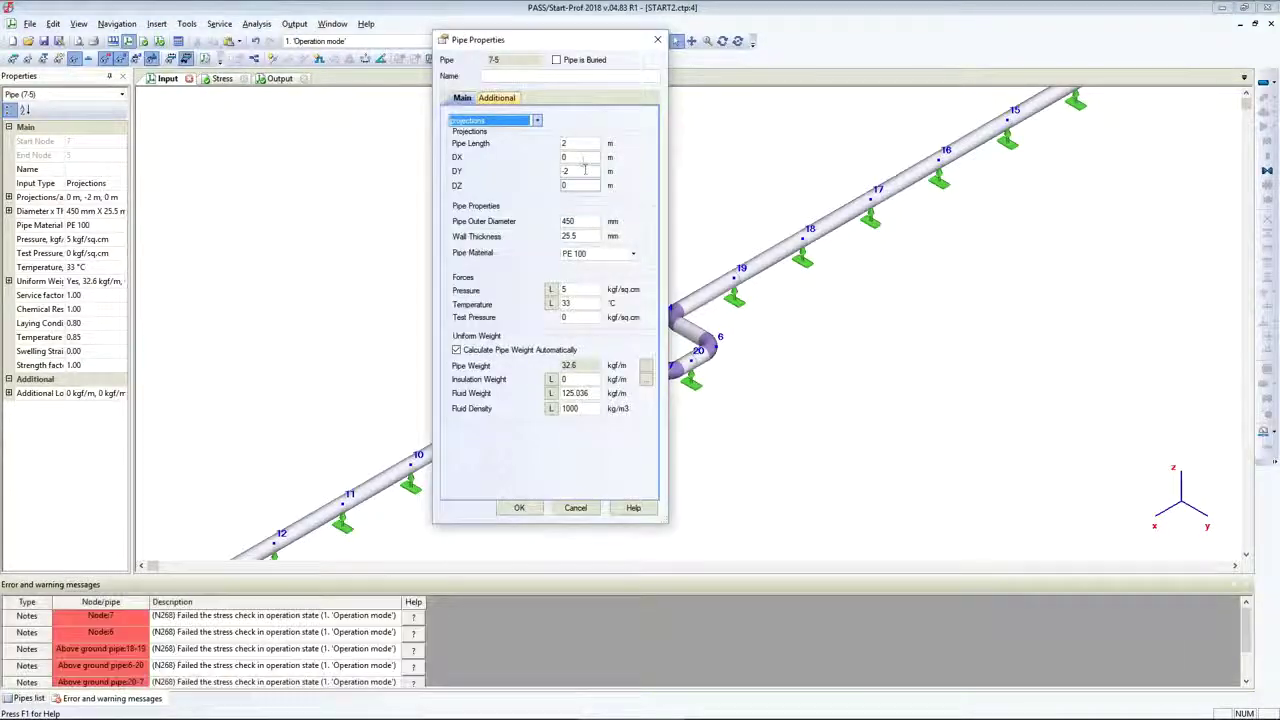
drag(574, 143, 547, 143)
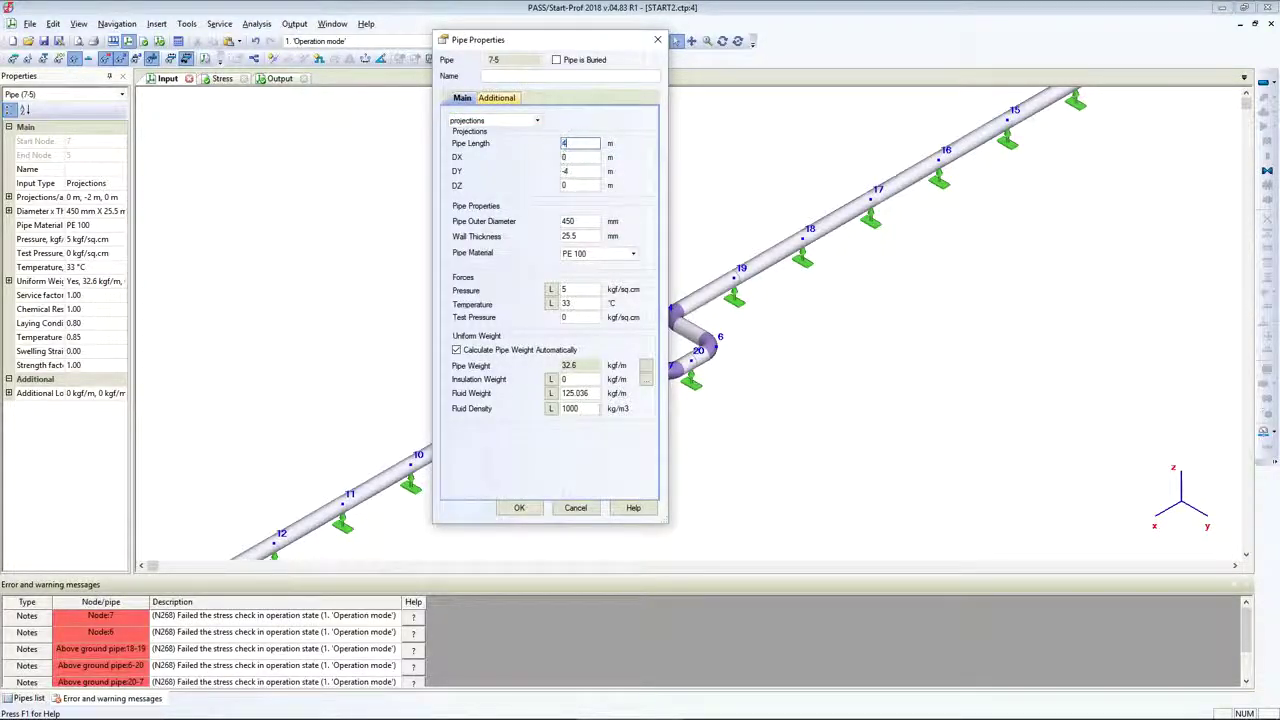
click(519, 508)
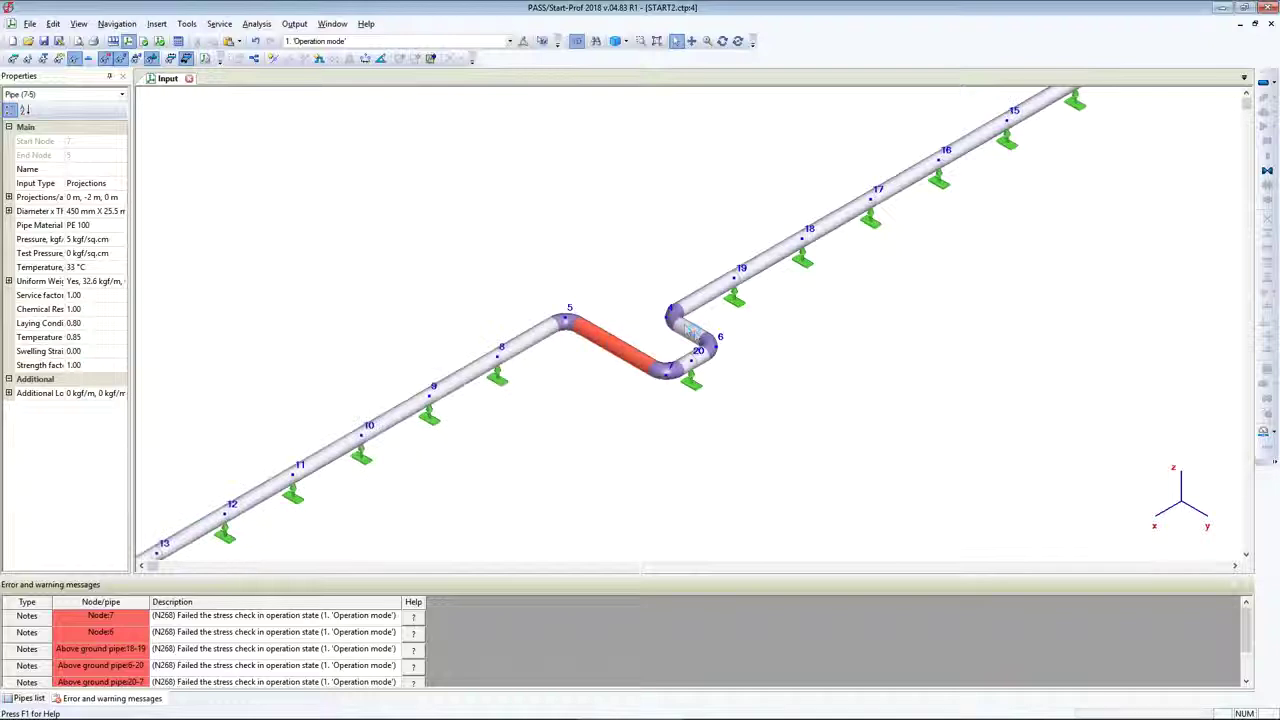
double_click(683, 328)
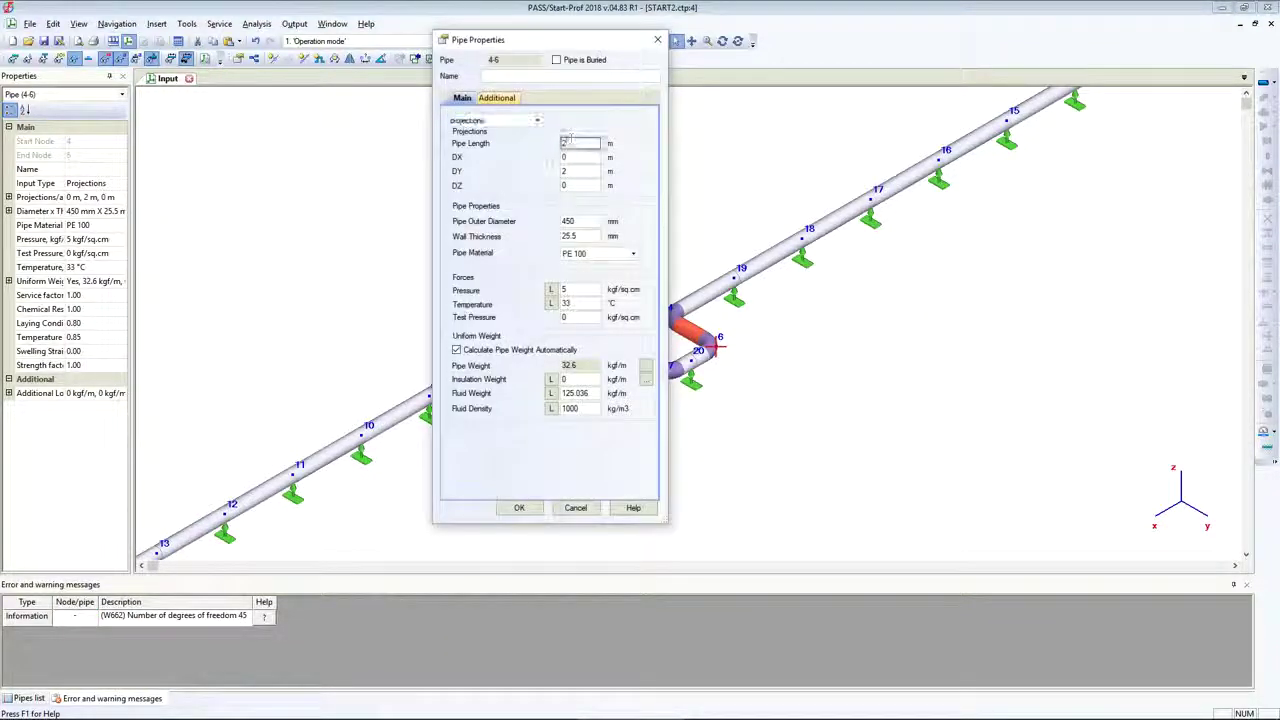
click(519, 508)
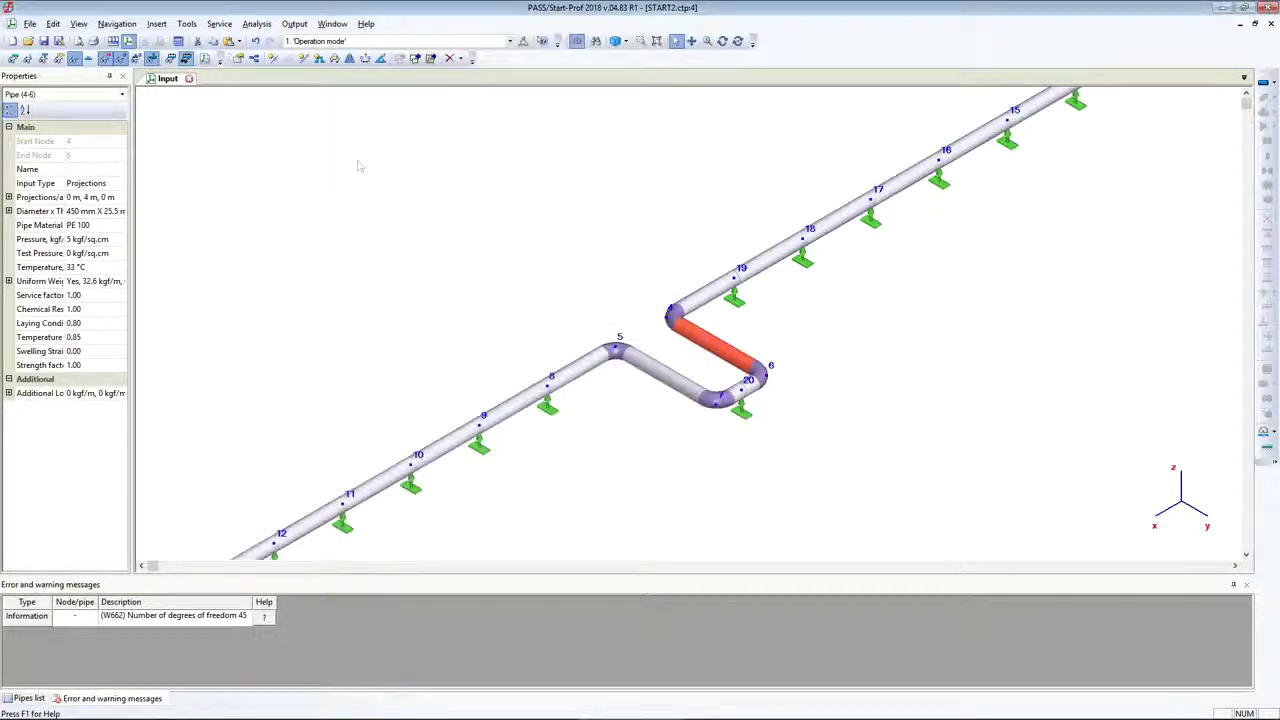
Step: Rerun the analysis for the lengthened loop and examine the piping stress results around the forged elbow at node 5
click(178, 41)
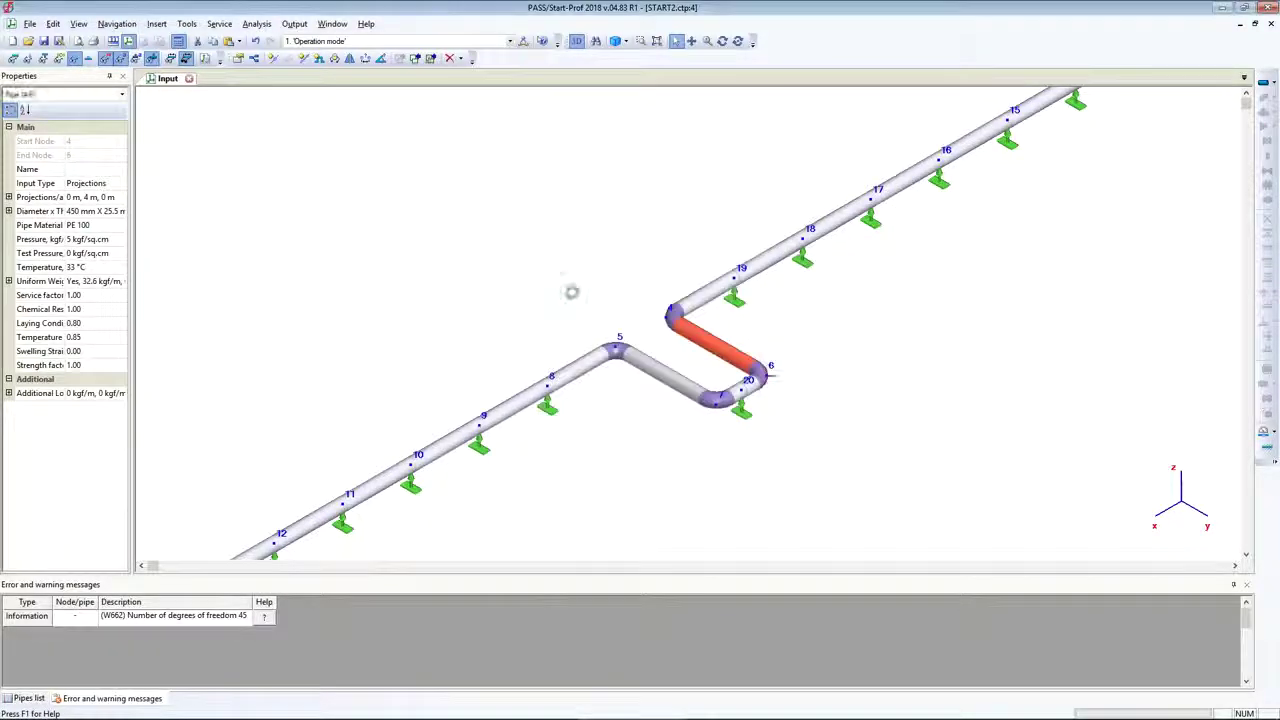
click(294, 24)
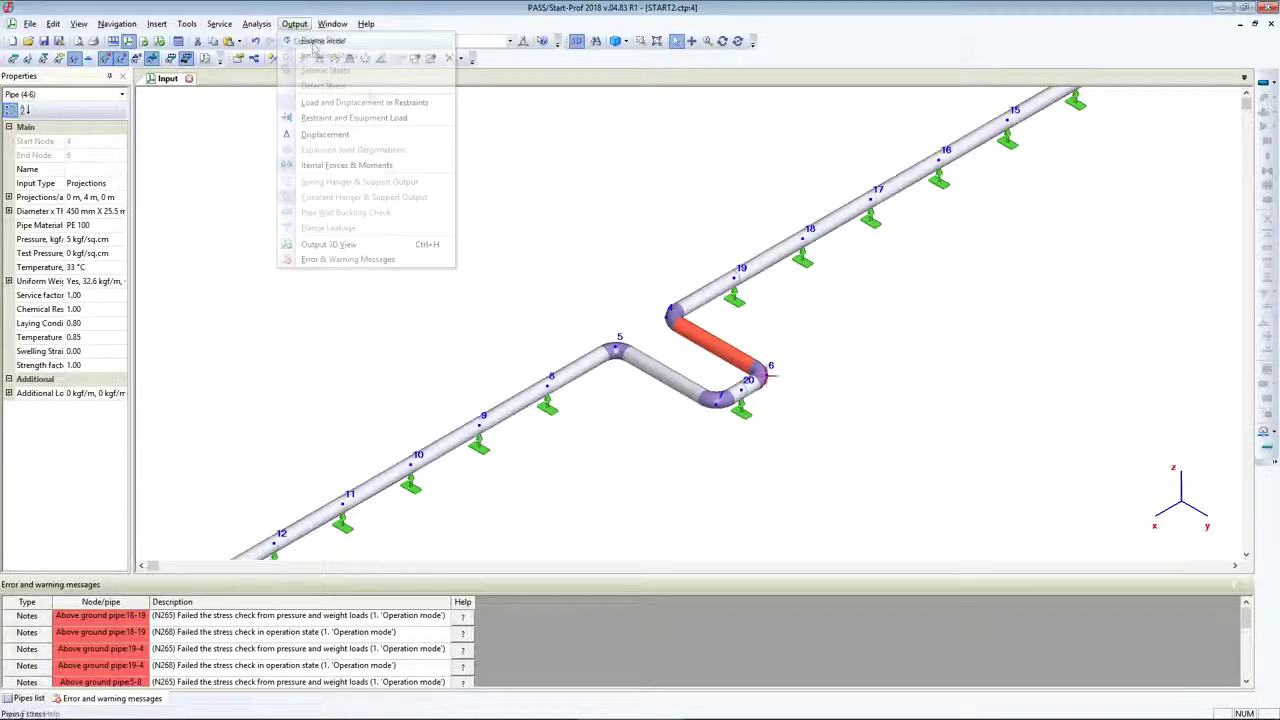
click(318, 41)
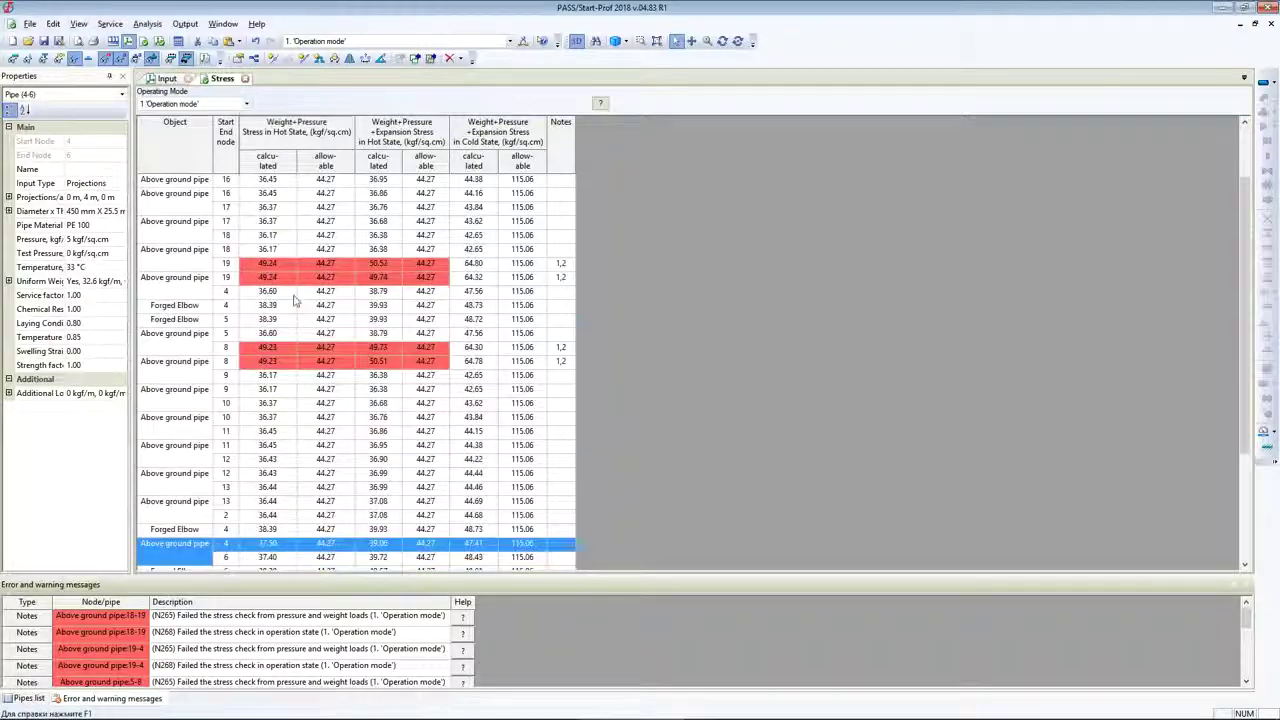
click(294, 318)
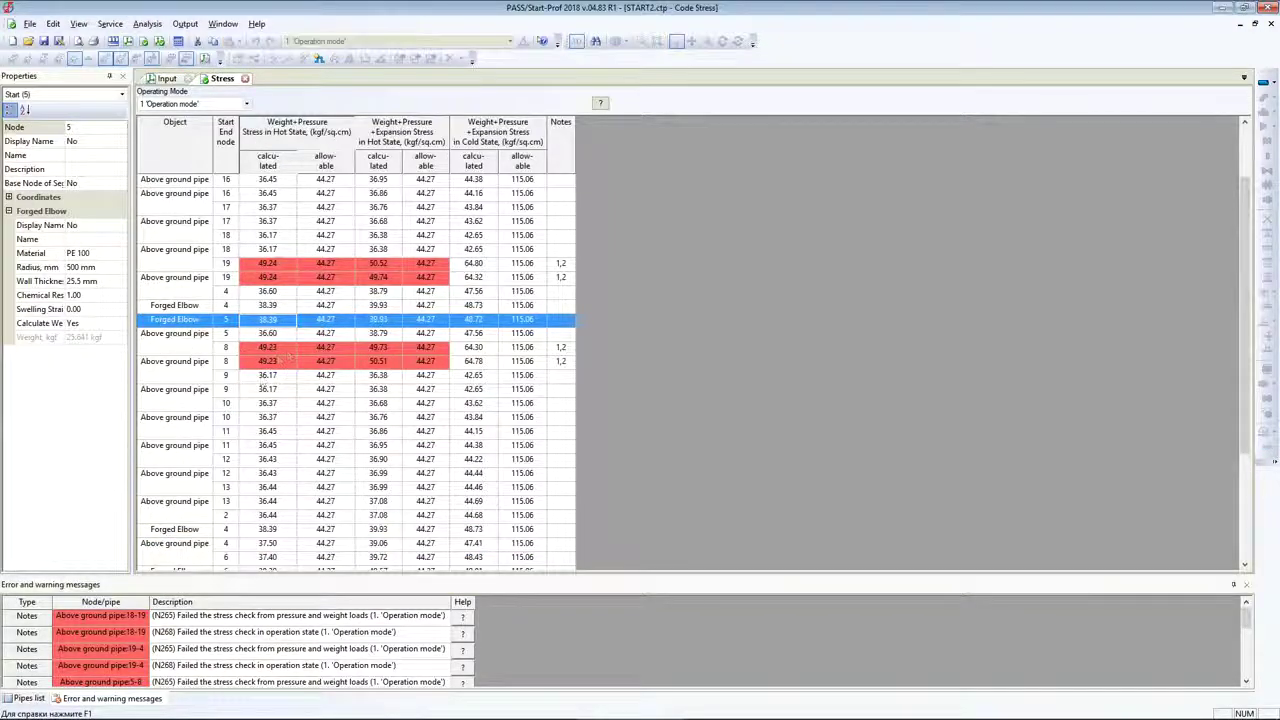
Step: Insert node 21 on pipe 7-5 and node 22 on pipe 4-6, each 1 m from elbows 5 and 4, and place existing-type sliding supports on both
click(165, 79)
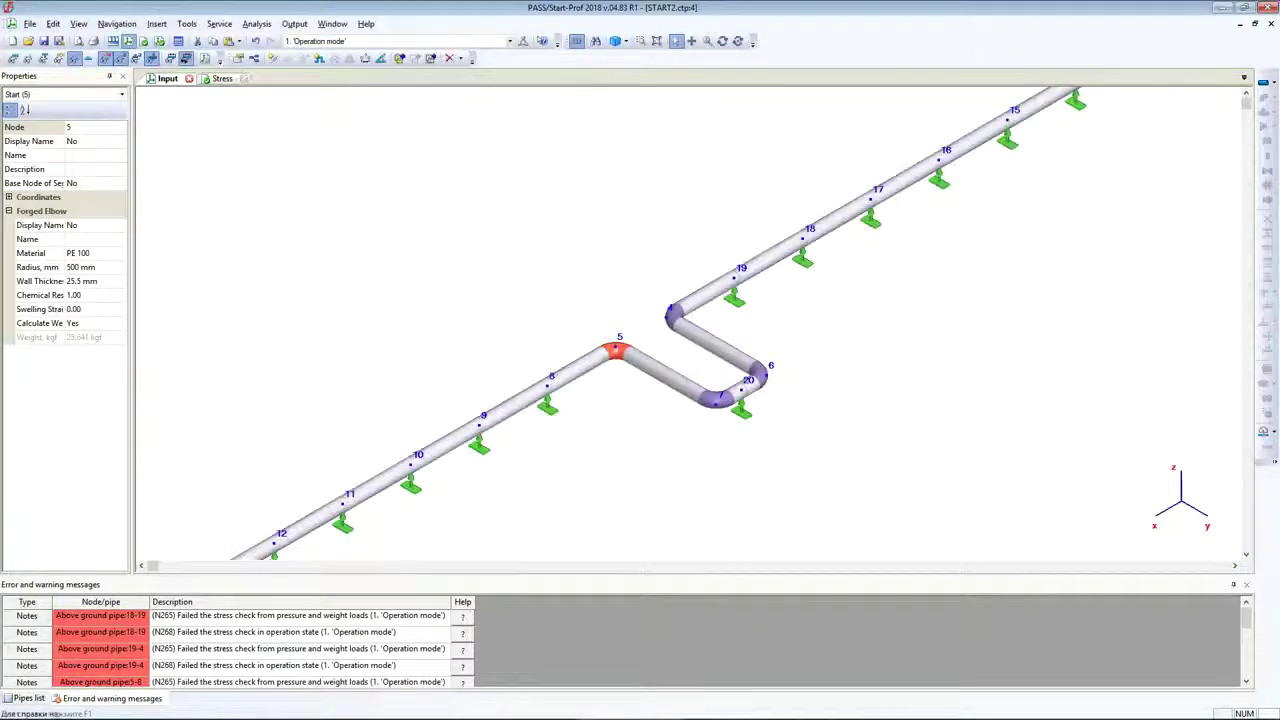
click(273, 57)
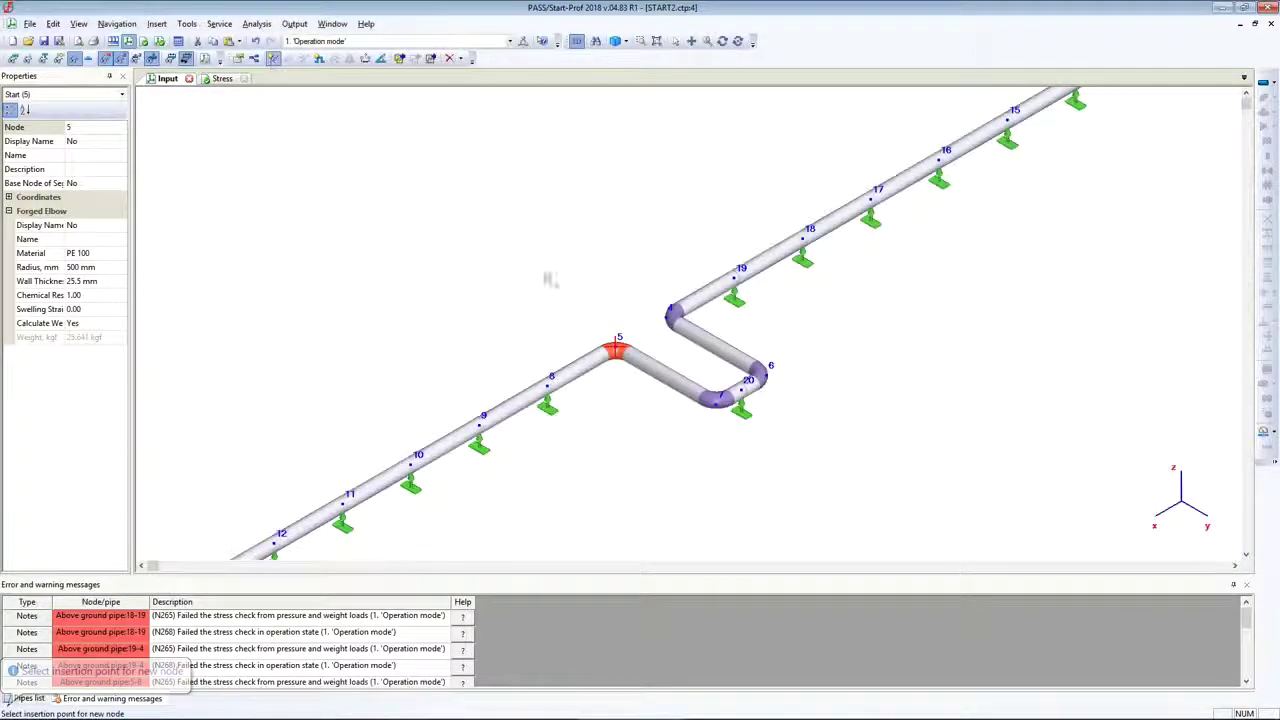
click(660, 392)
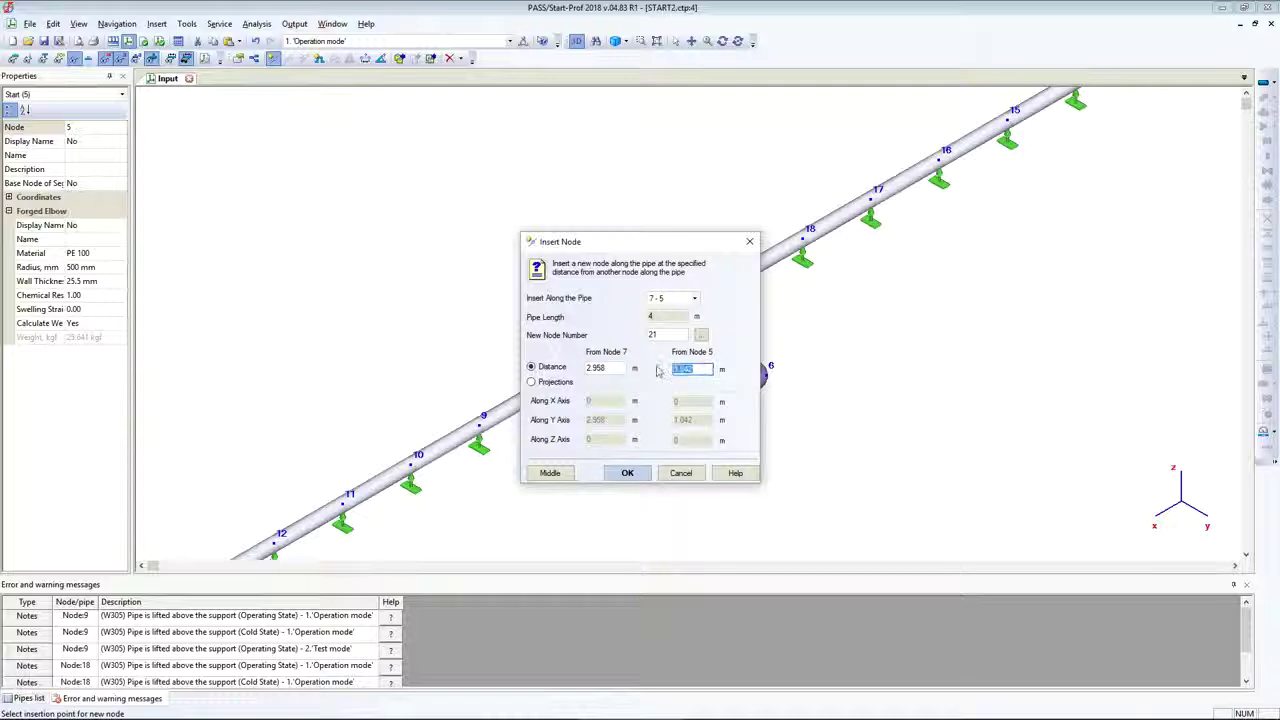
click(628, 474)
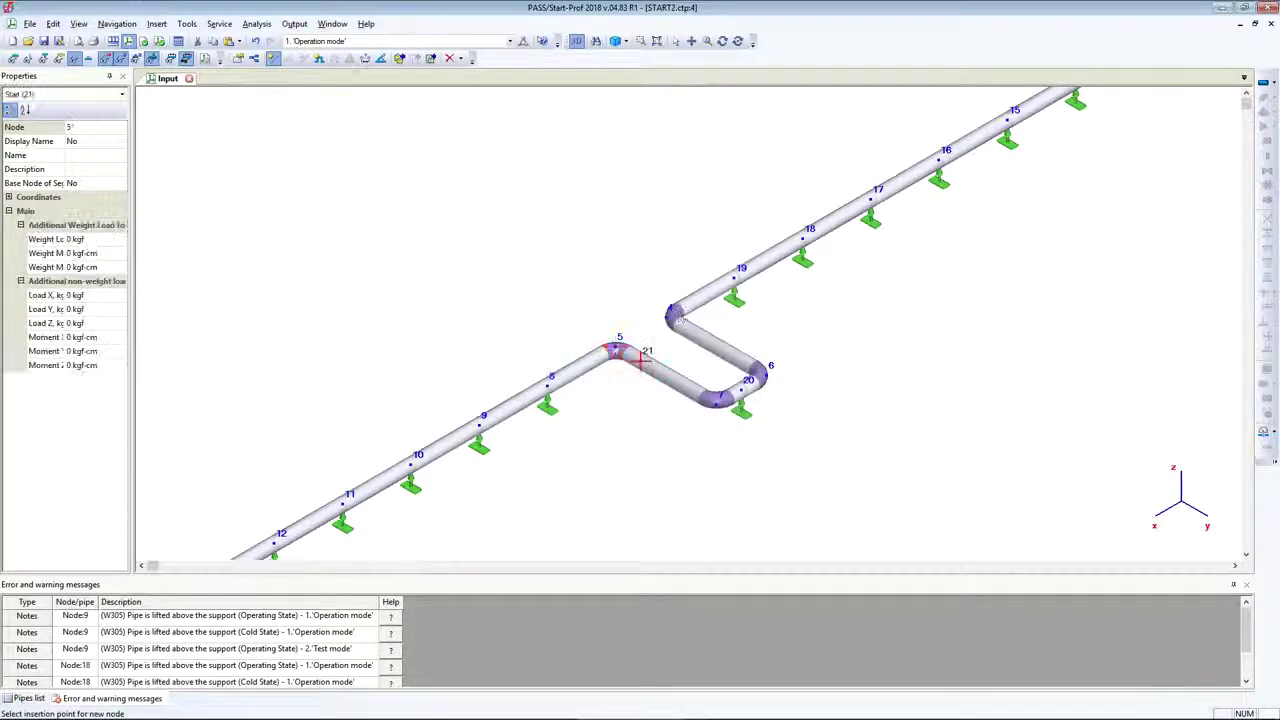
click(701, 338)
text(1)
click(627, 472)
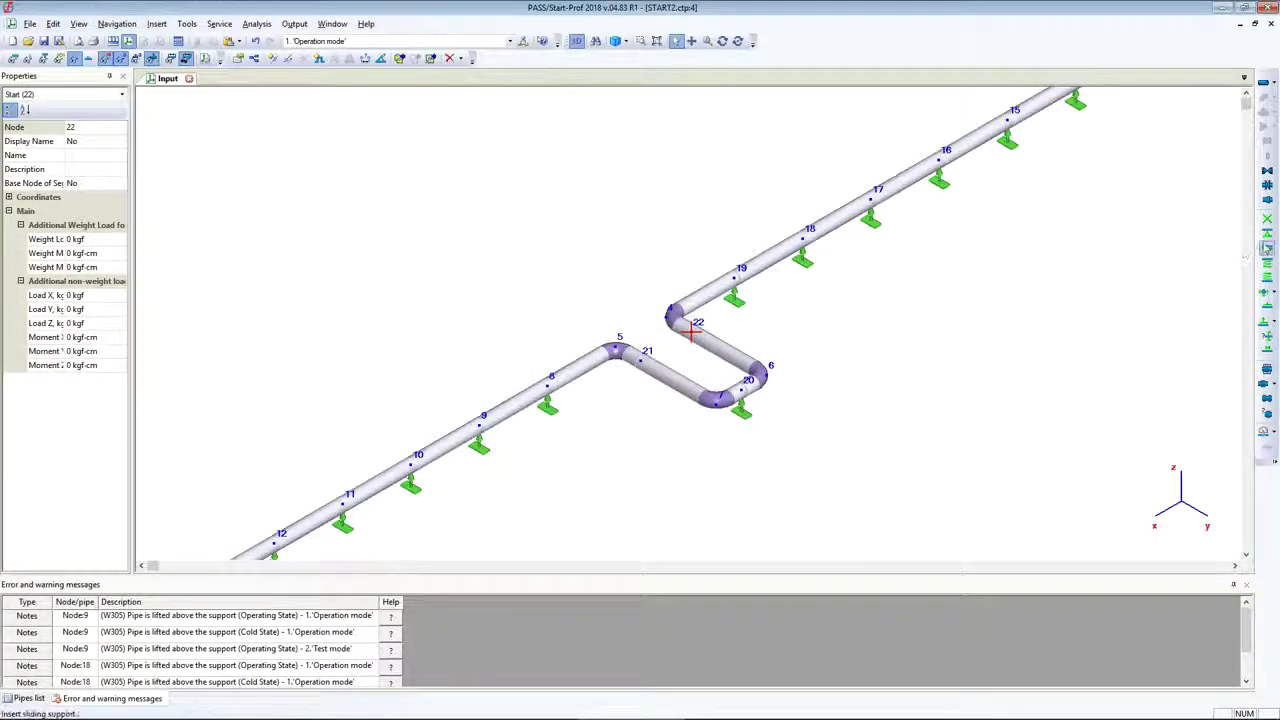
click(641, 361)
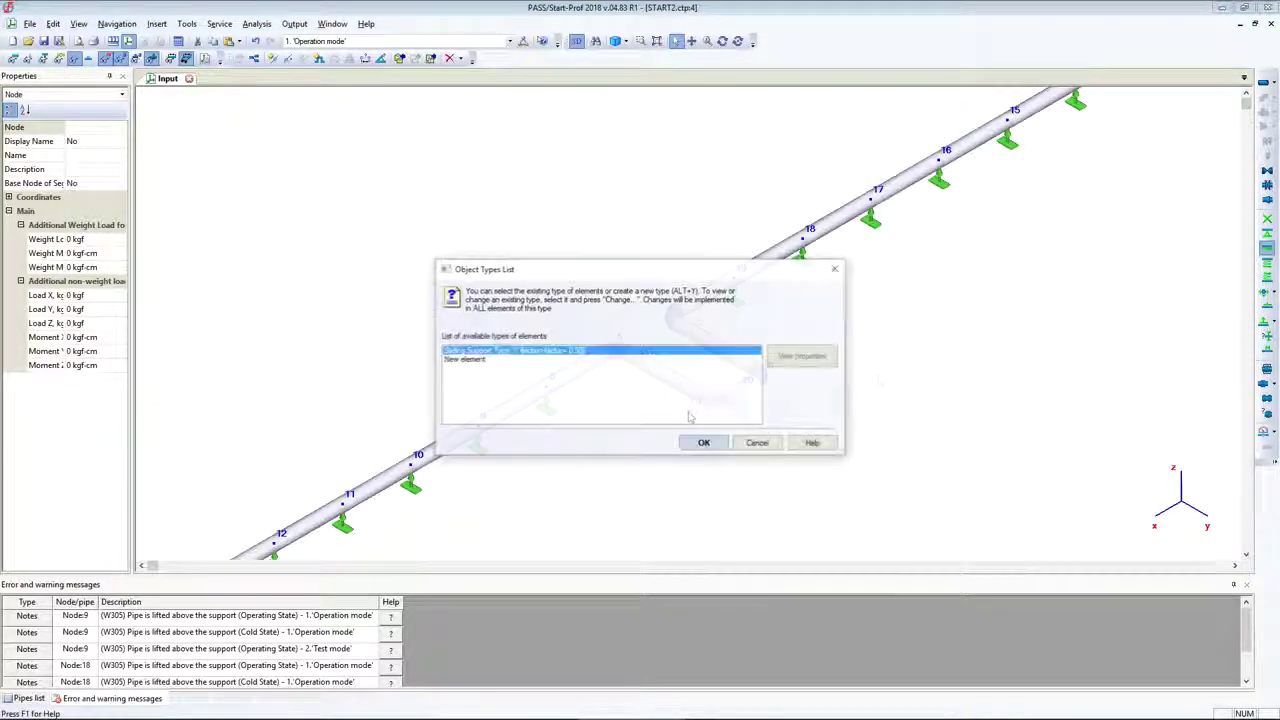
click(697, 441)
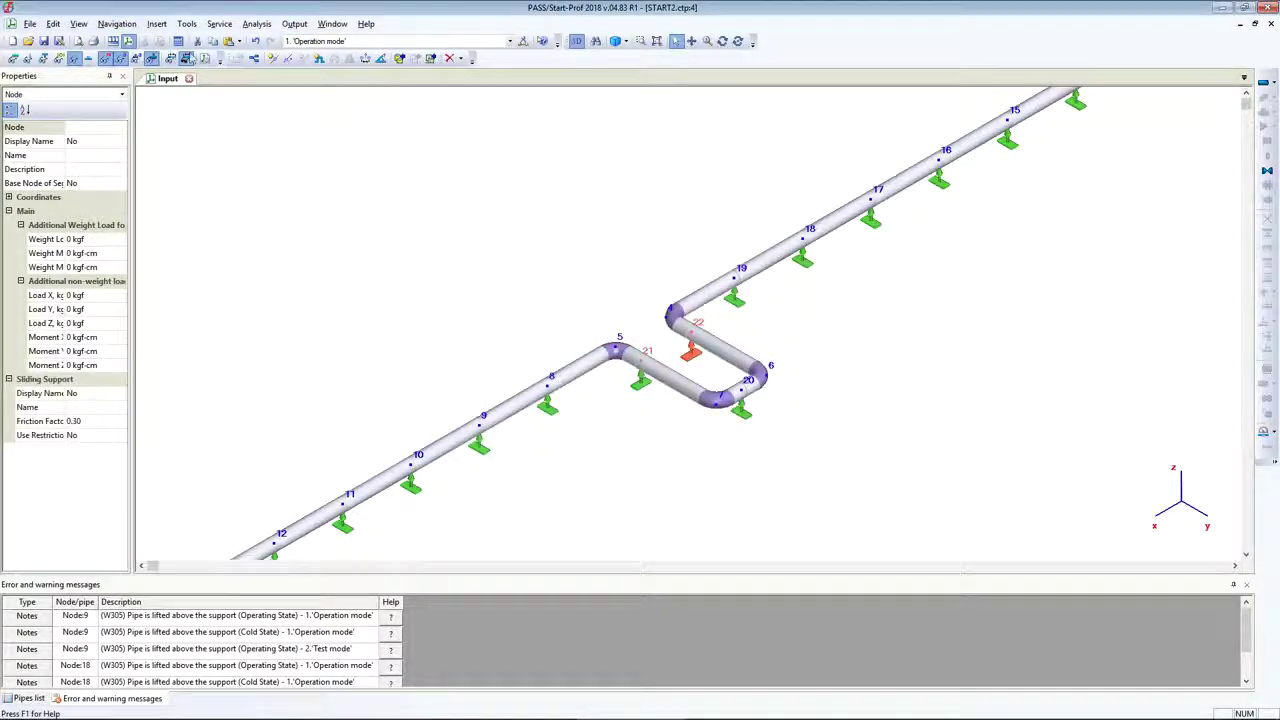
Step: Rerun the analysis with the two added loop supports and examine the code stresses of the pipes and forged elbows
click(178, 41)
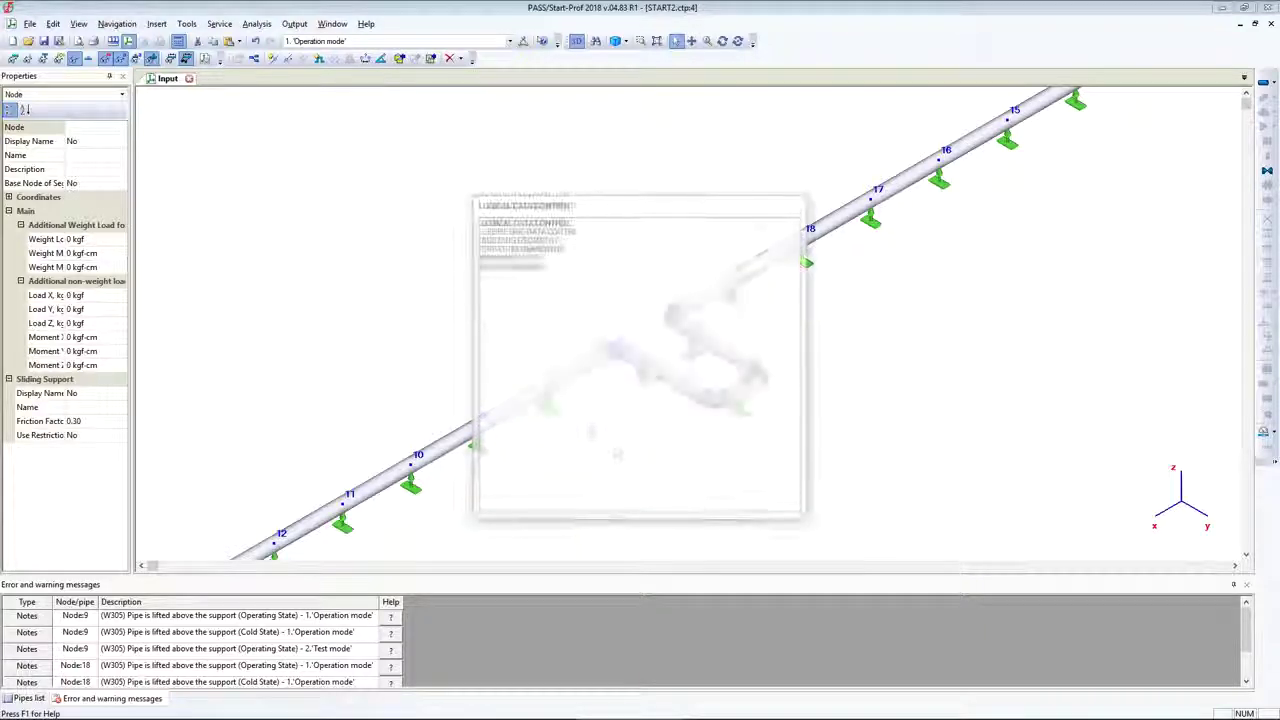
click(294, 23)
click(340, 126)
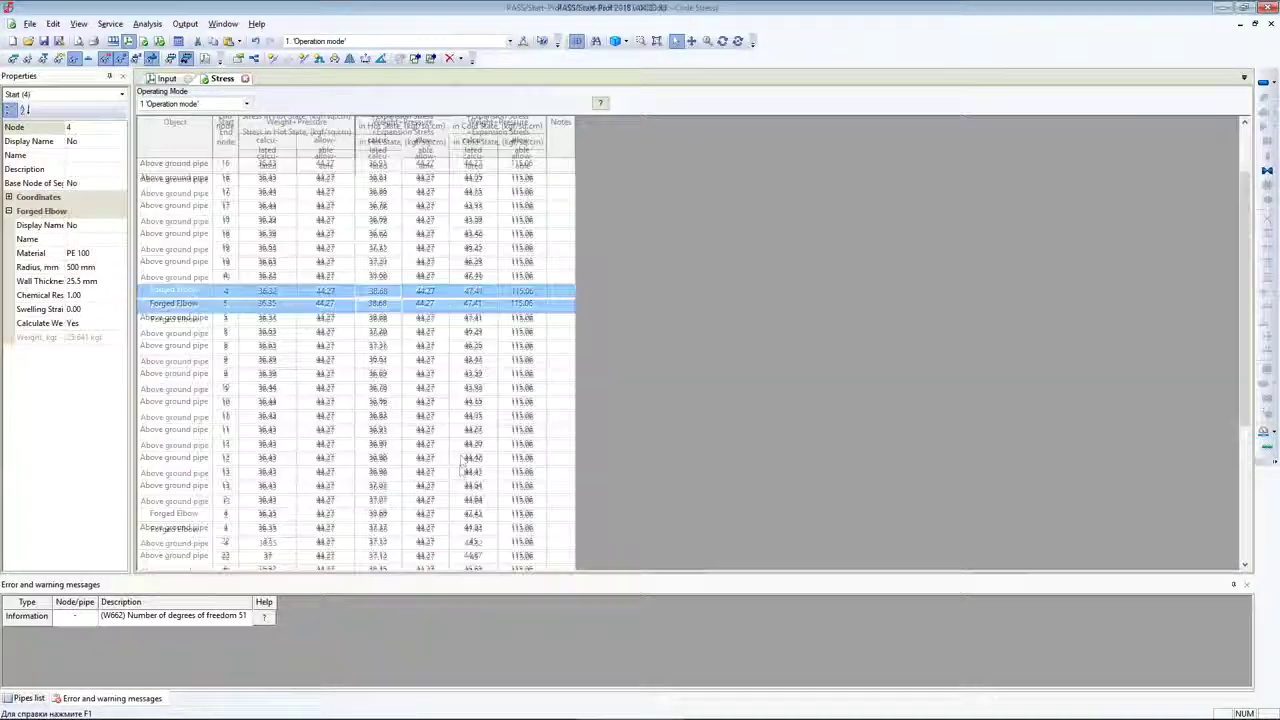
click(437, 279)
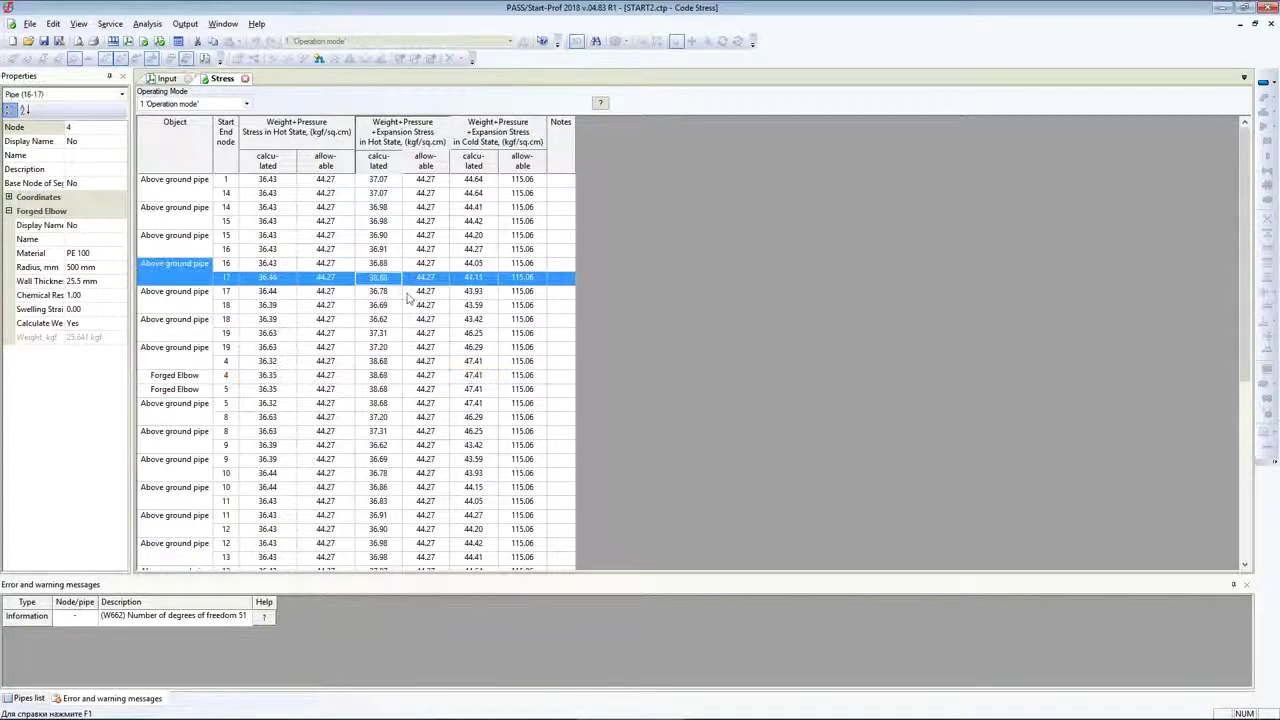
click(276, 417)
click(410, 240)
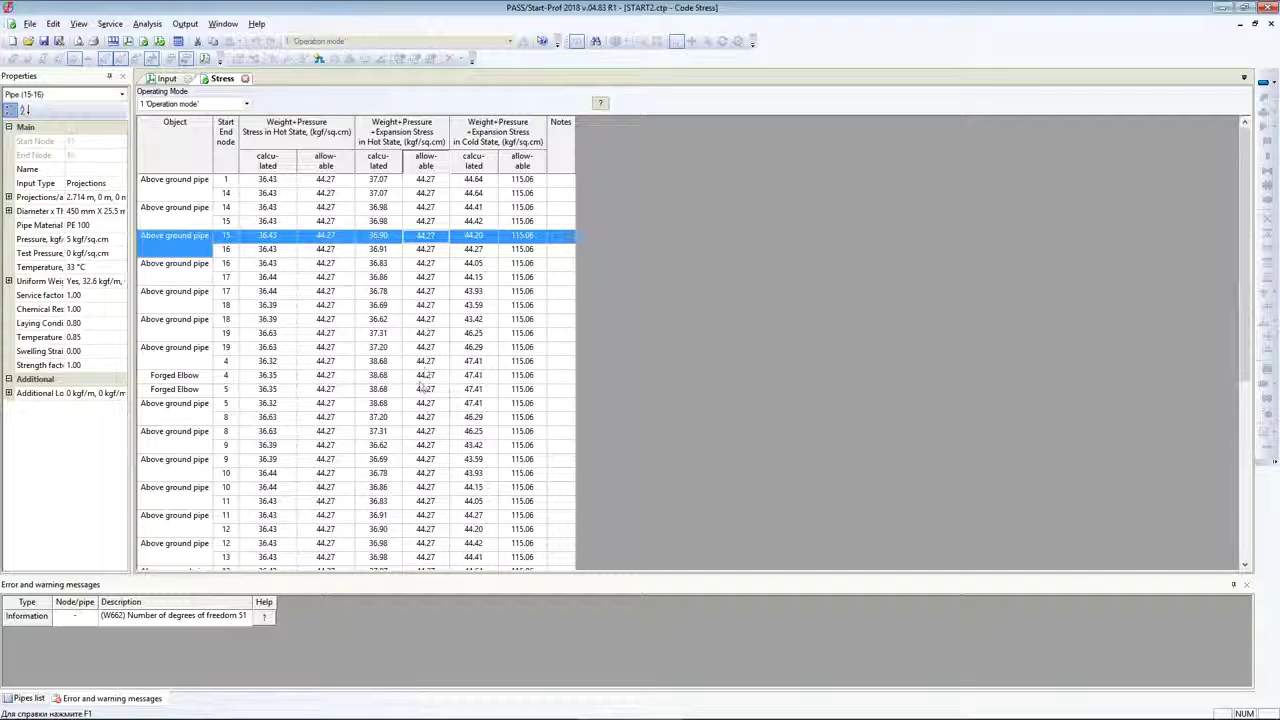
click(384, 362)
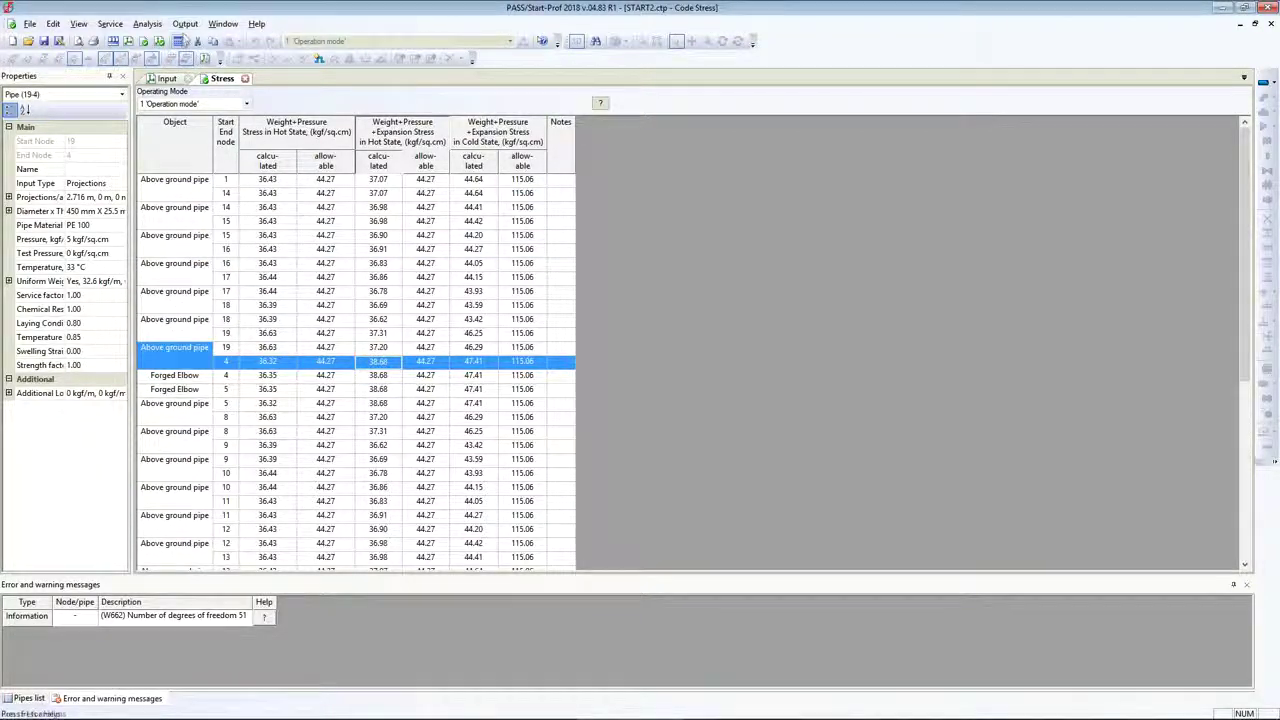
Step: Open the 3D output view in deformation mode, reduce the deformation scale, and view the whole pipeline's displaced shape
click(185, 23)
click(235, 246)
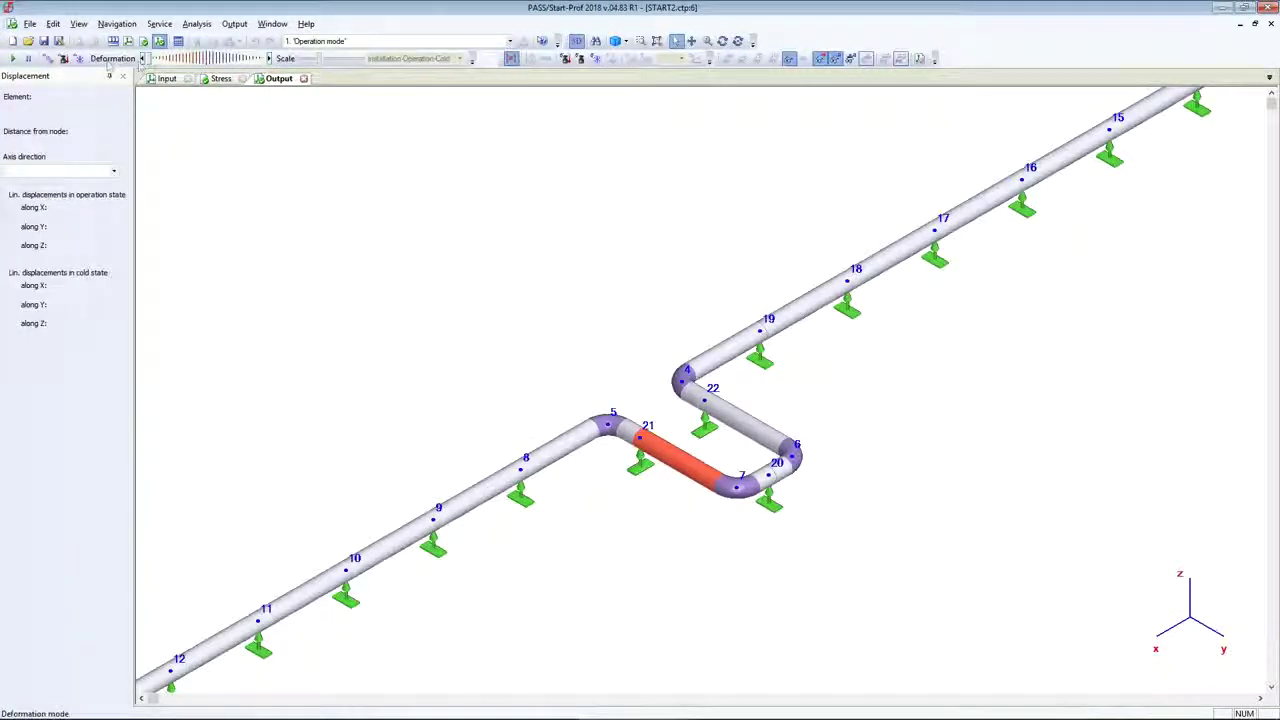
click(110, 59)
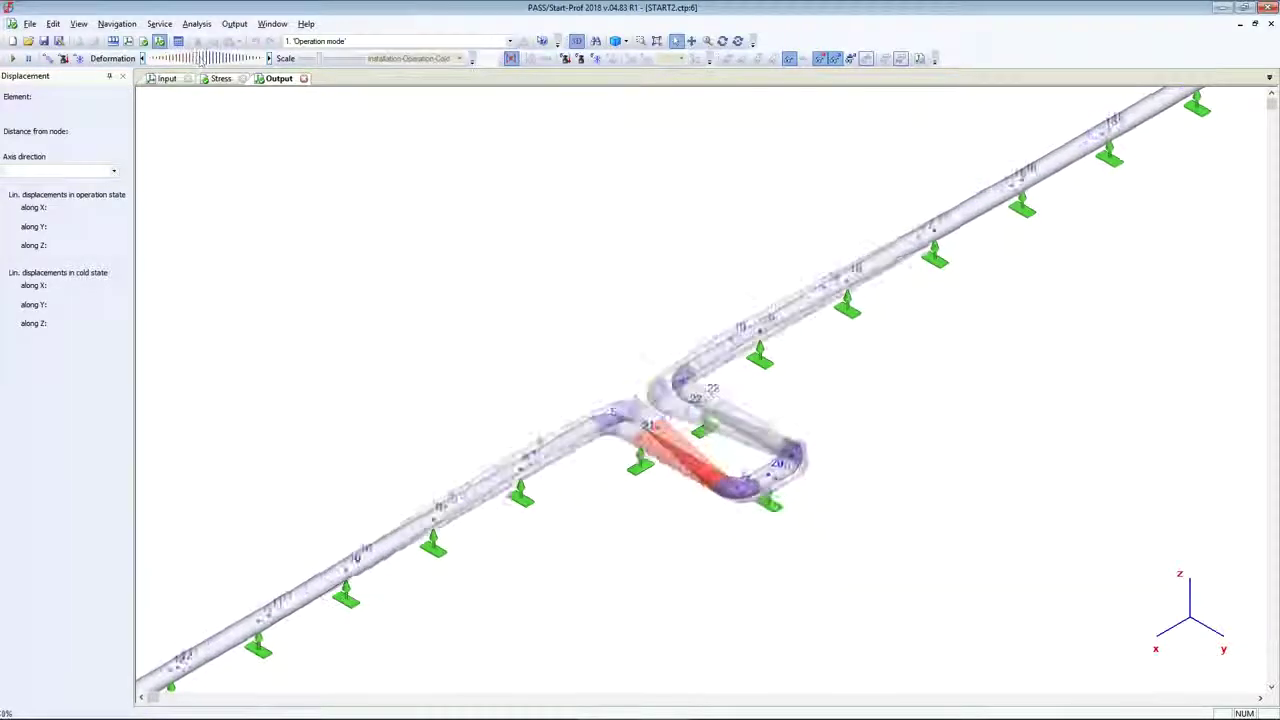
drag(318, 58, 309, 59)
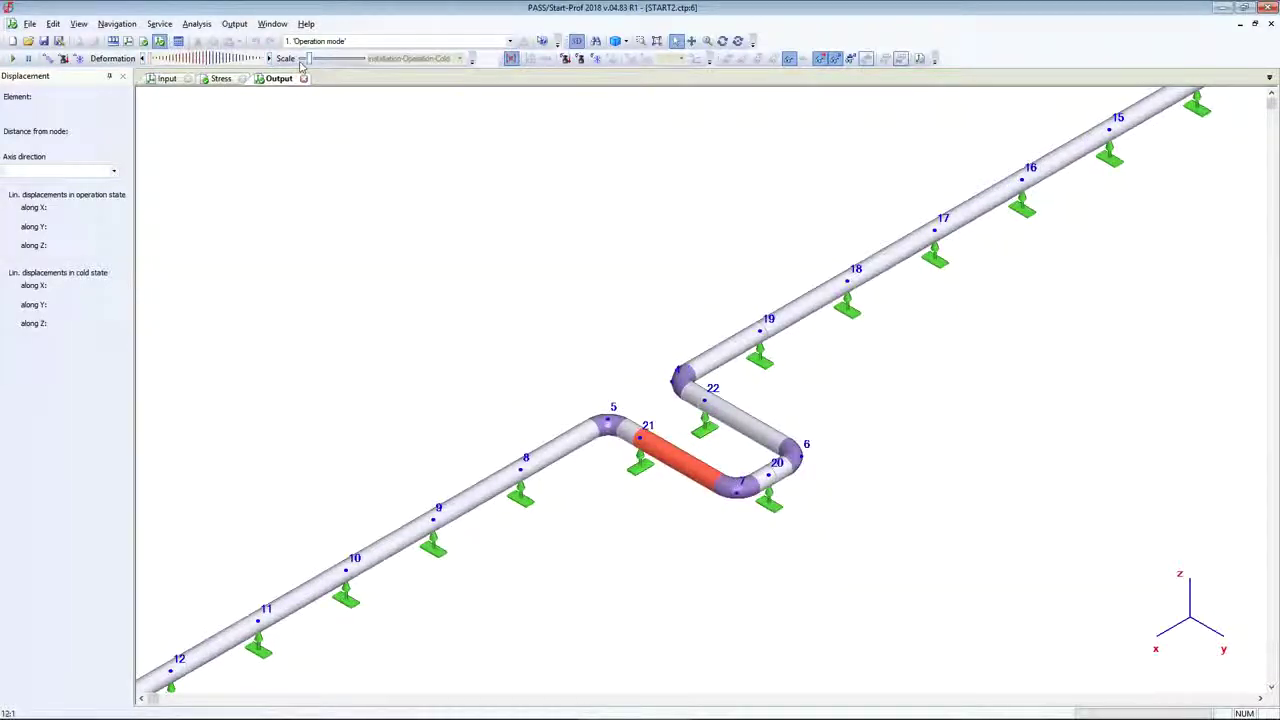
scroll(629, 357, down, 3)
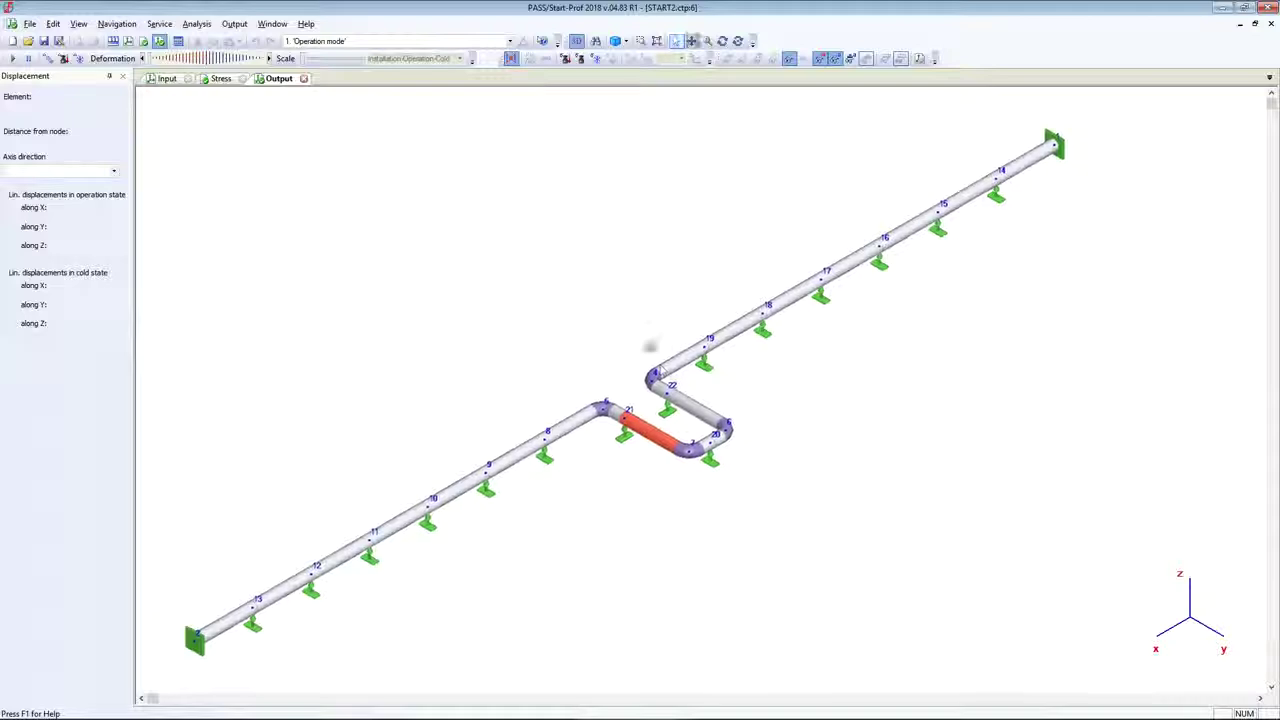
middle_drag(659, 367, 635, 343)
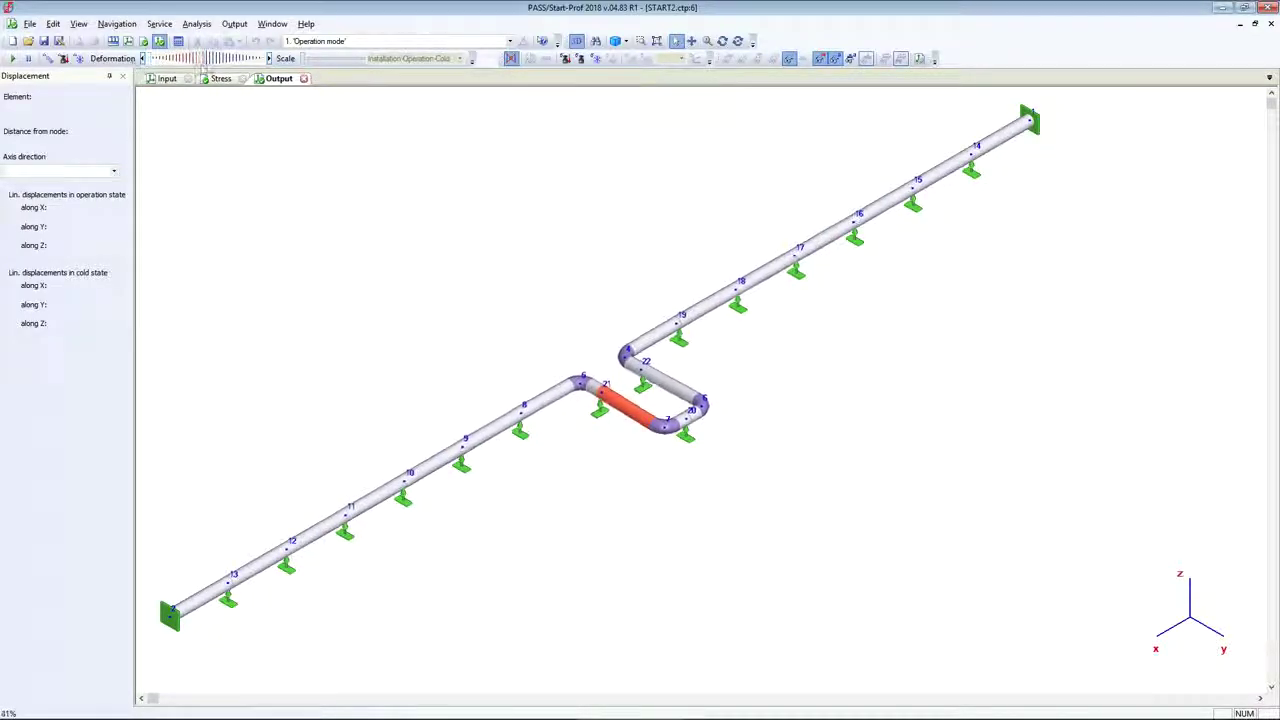
Step: Vary the deformation amount and examine how the expansion loop between nodes 5 and 4 moves on its supports
scroll(630, 391, up, 4)
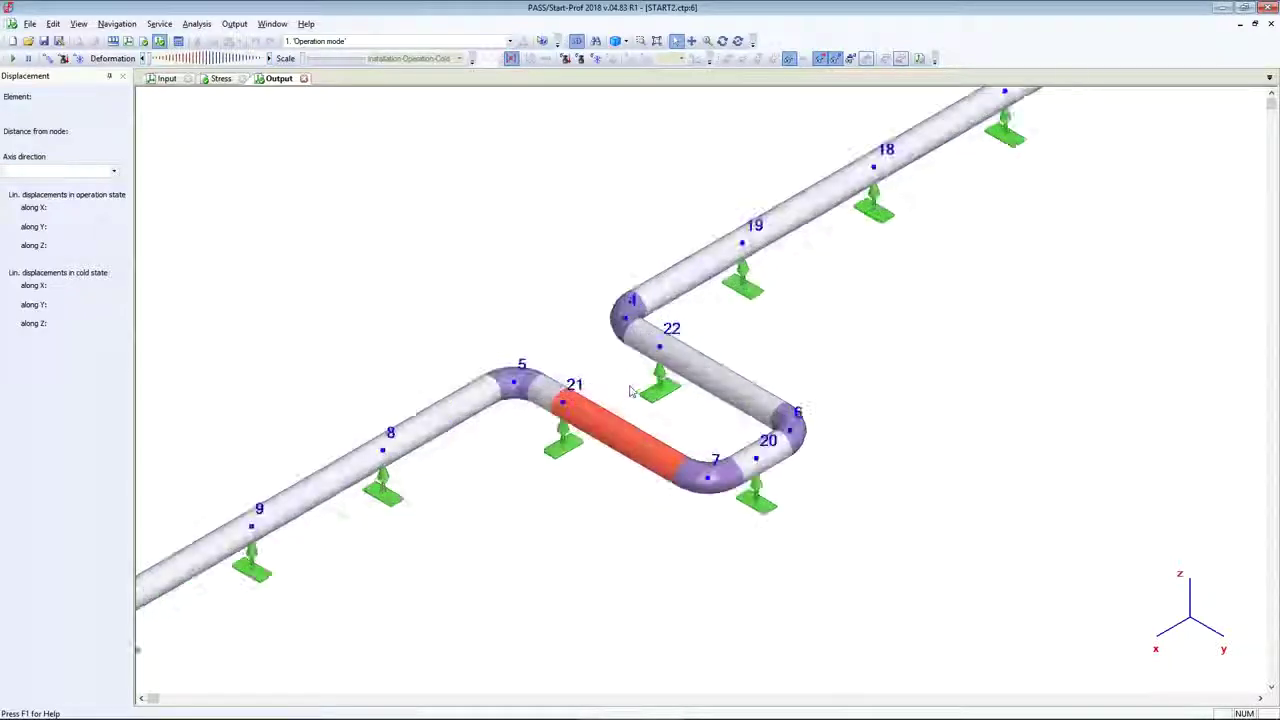
scroll(630, 391, down, 4)
scroll(630, 391, up, 4)
scroll(640, 394, down, 2)
scroll(645, 397, up, 1)
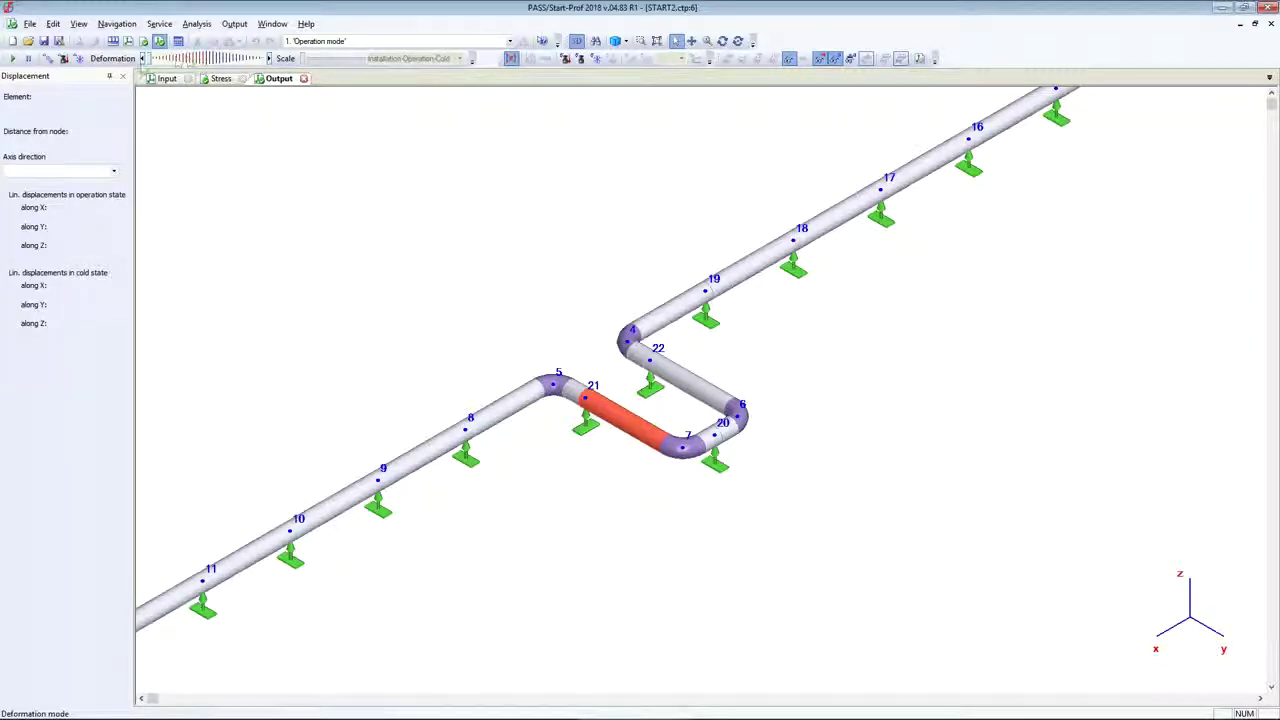
drag(150, 60, 208, 58)
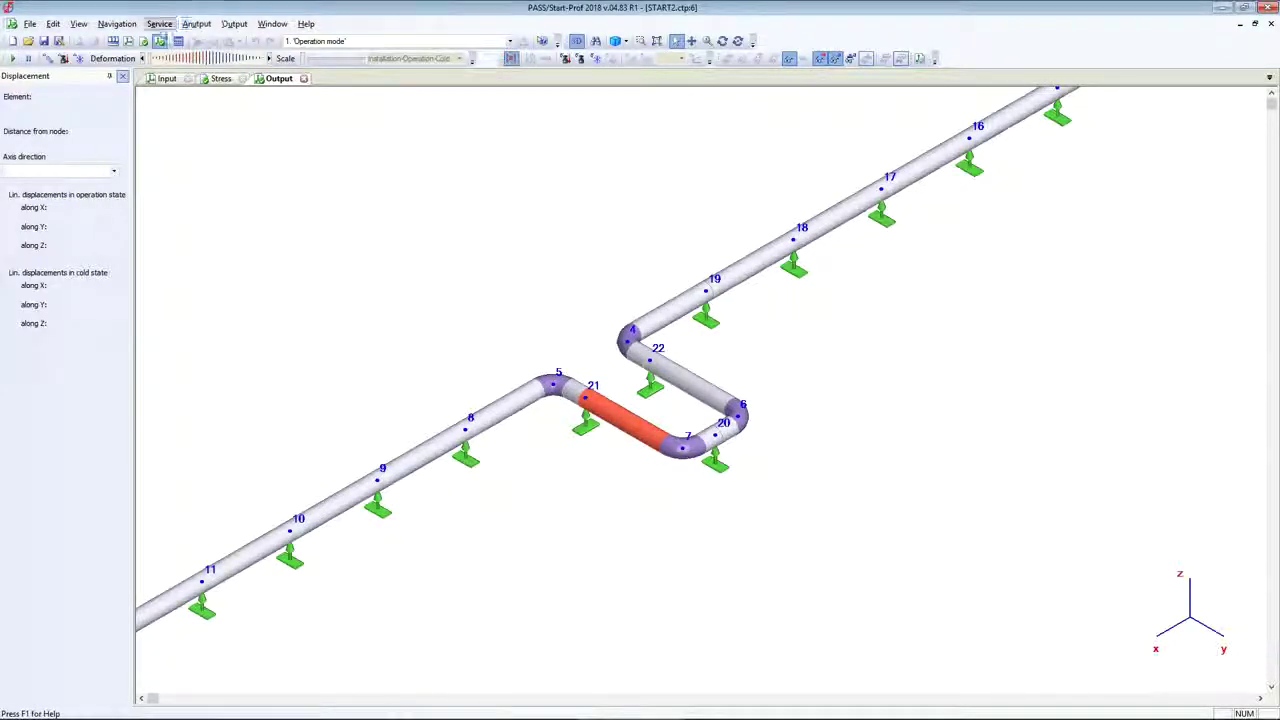
Step: Open the material database and show the PE 100 record for code GOST 32388-2013
click(159, 23)
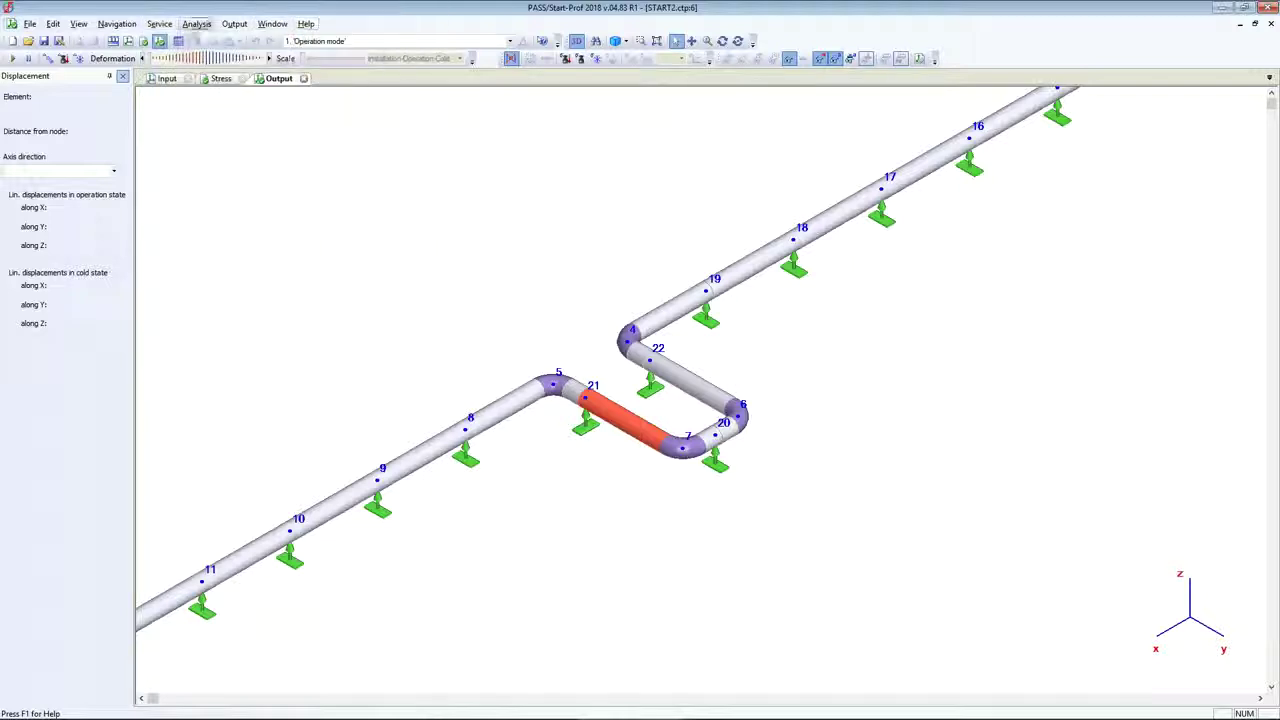
click(159, 23)
mouse_move(280, 44)
click(330, 41)
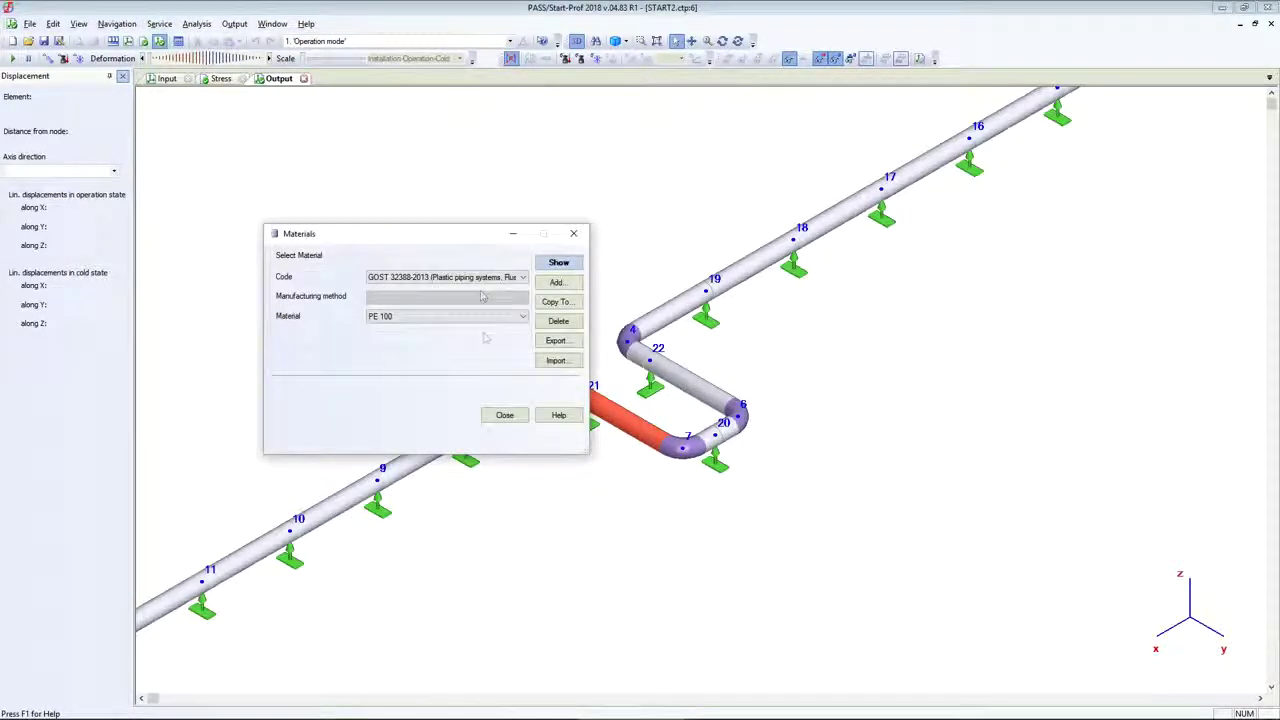
click(383, 318)
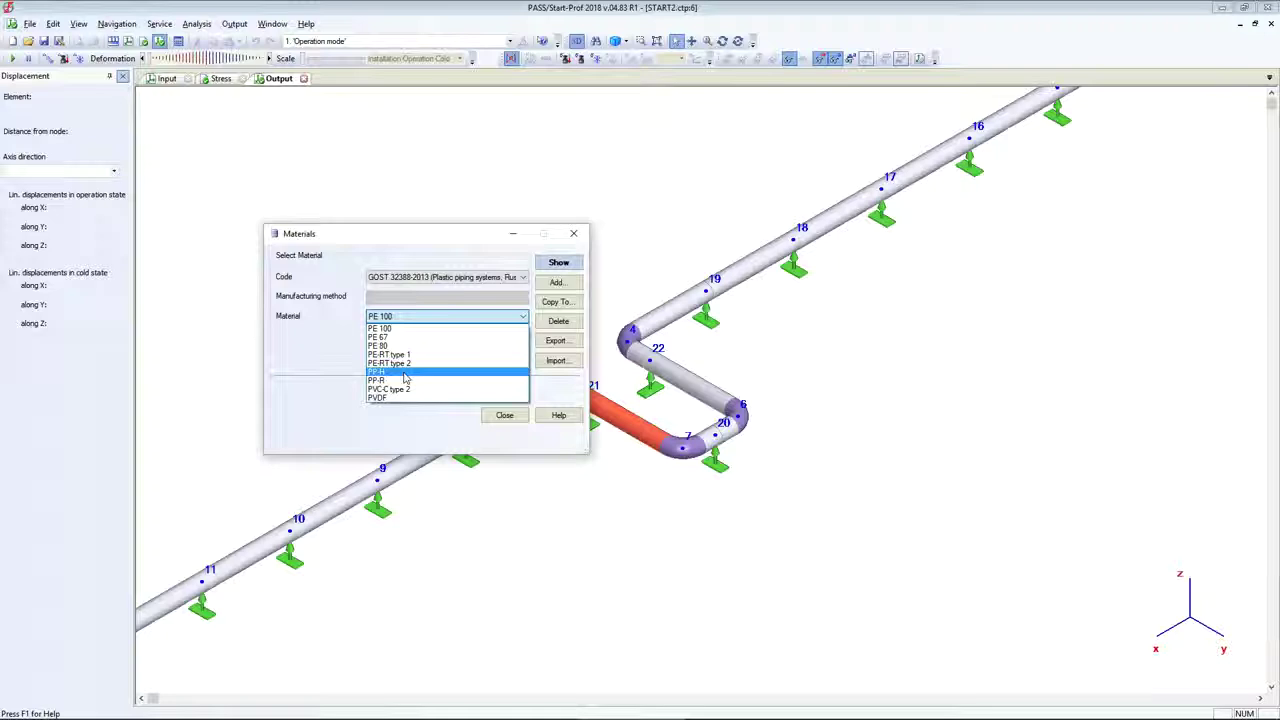
click(400, 329)
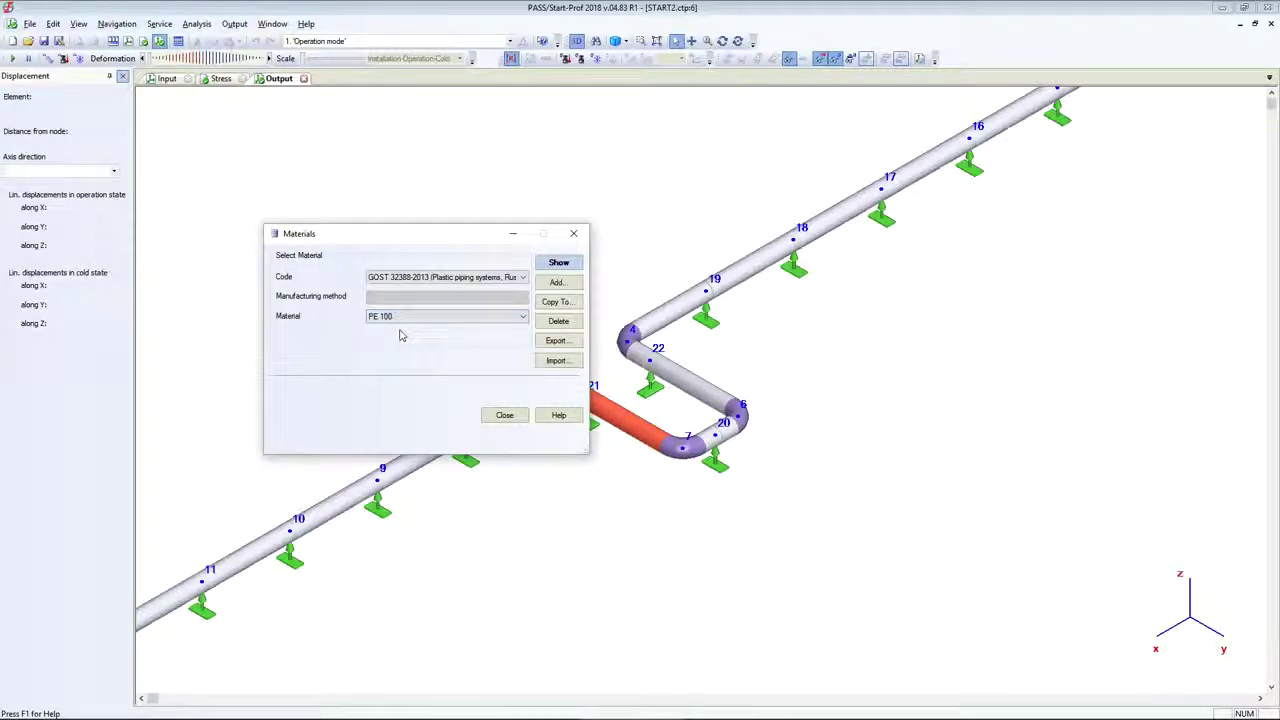
click(558, 263)
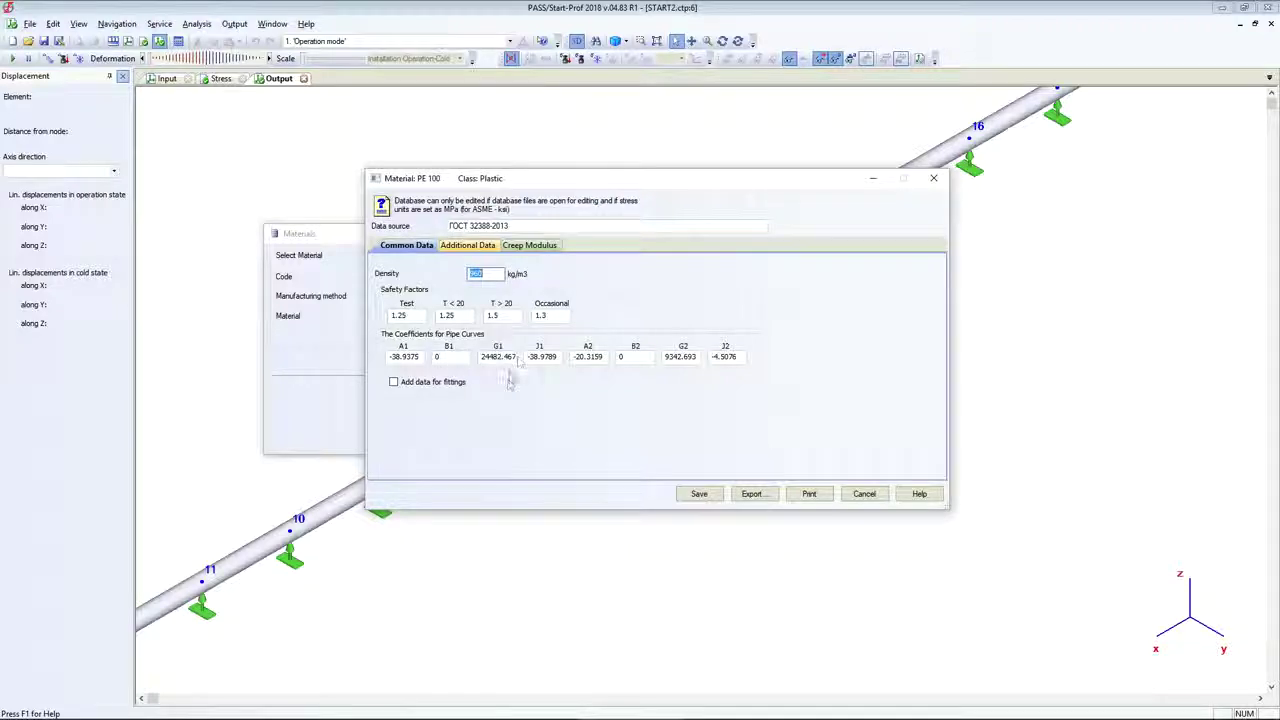
Step: Review PE 100's additional data, creep modulus table and common data, and close the material database without saving
click(471, 249)
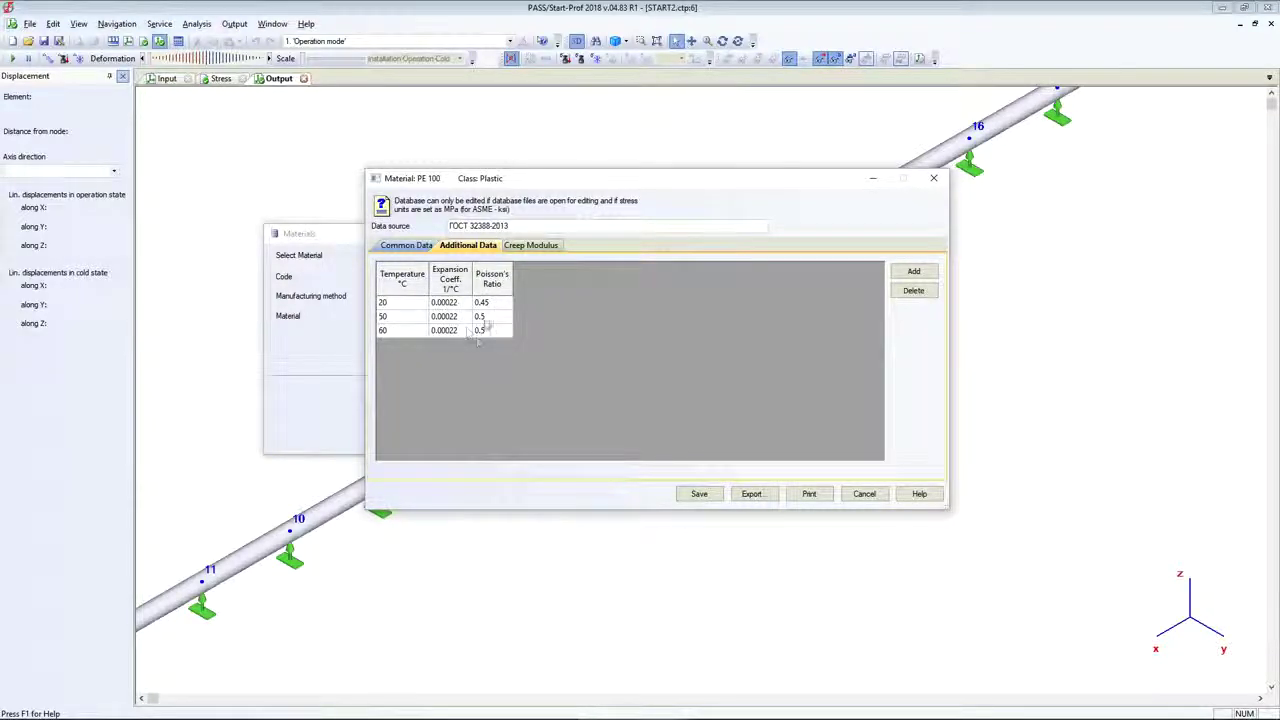
click(527, 249)
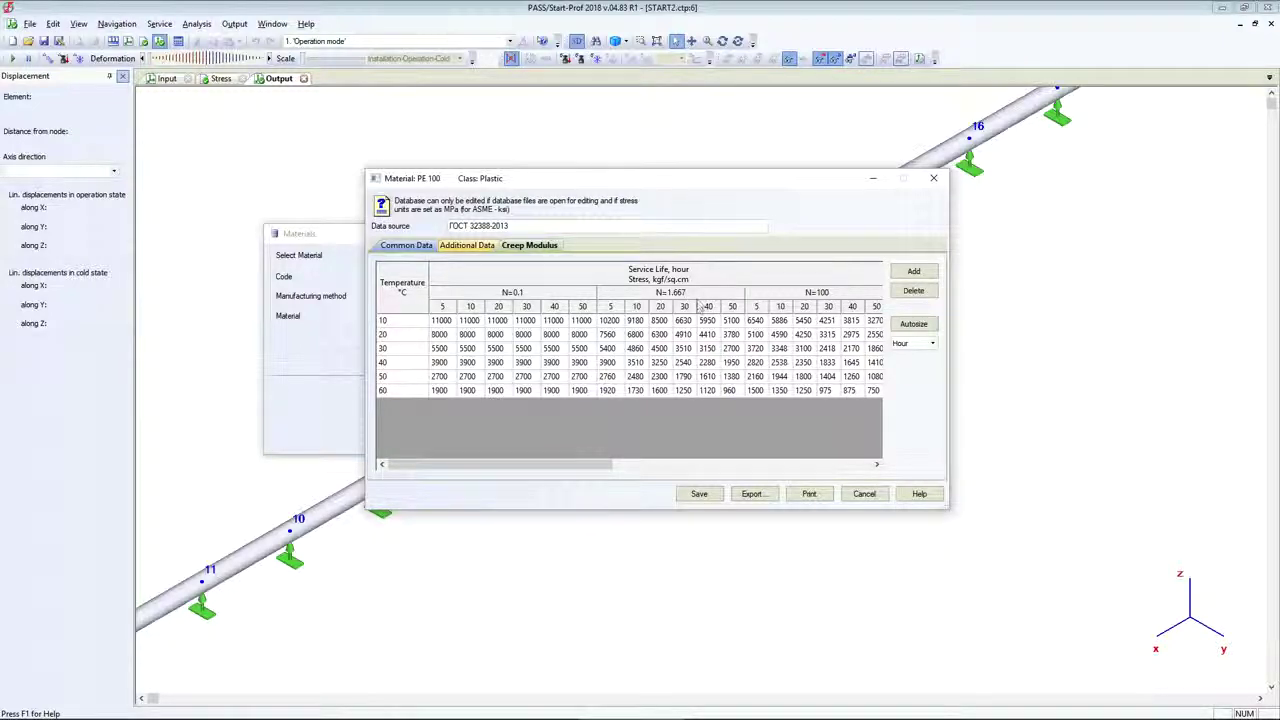
drag(582, 457, 556, 452)
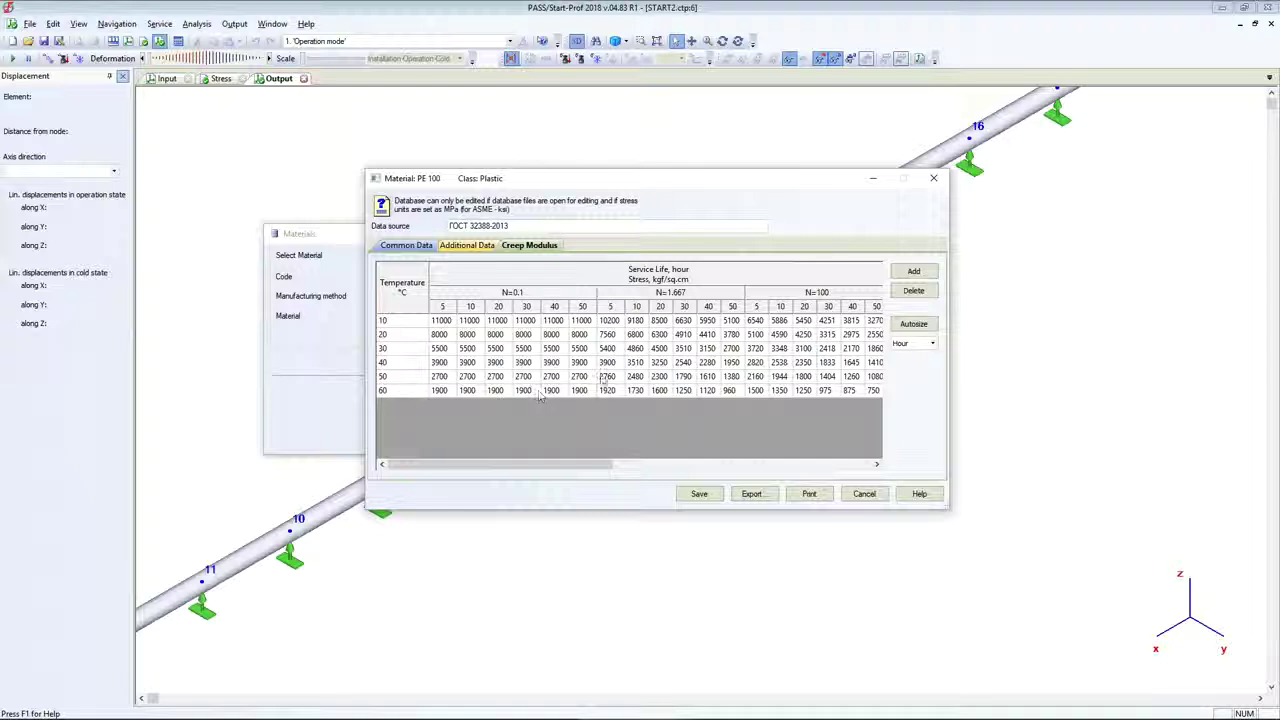
click(467, 246)
click(415, 246)
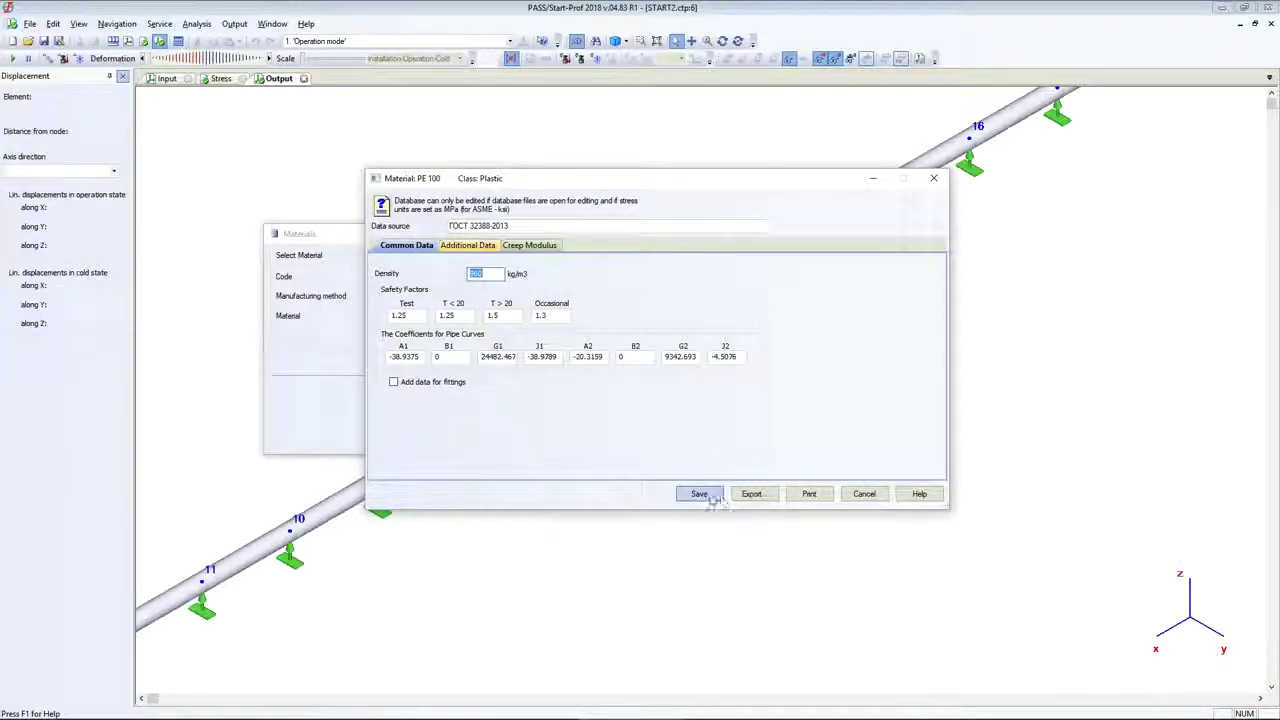
click(860, 493)
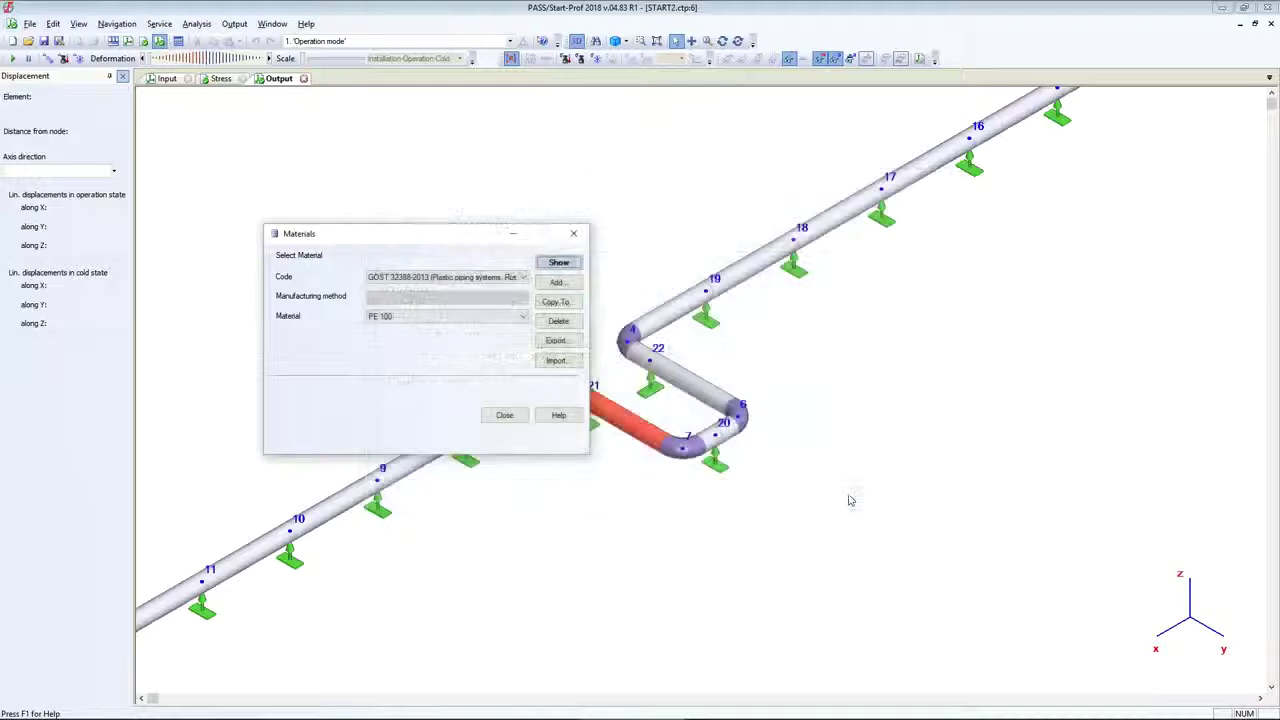
click(505, 415)
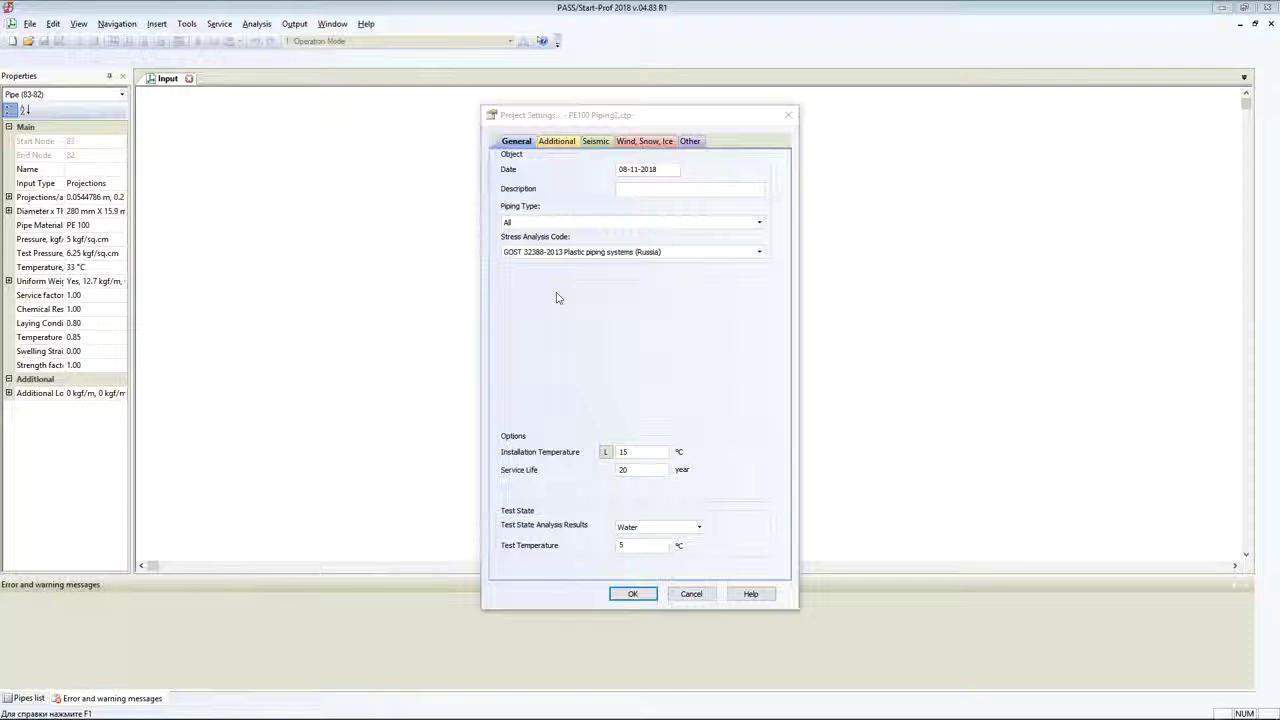
Step: Accept the project settings of PE100 Piping2.ctp and inspect its piping model up close from several angles
click(640, 594)
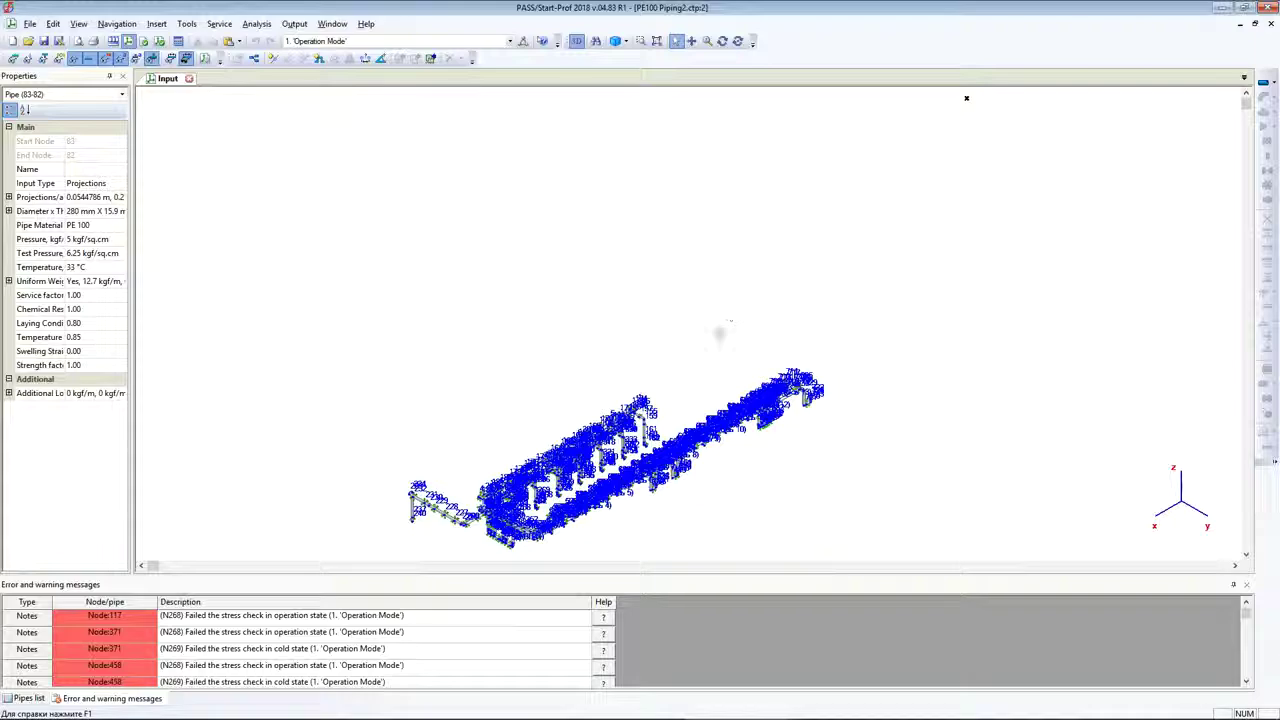
scroll(600, 345, up, 5)
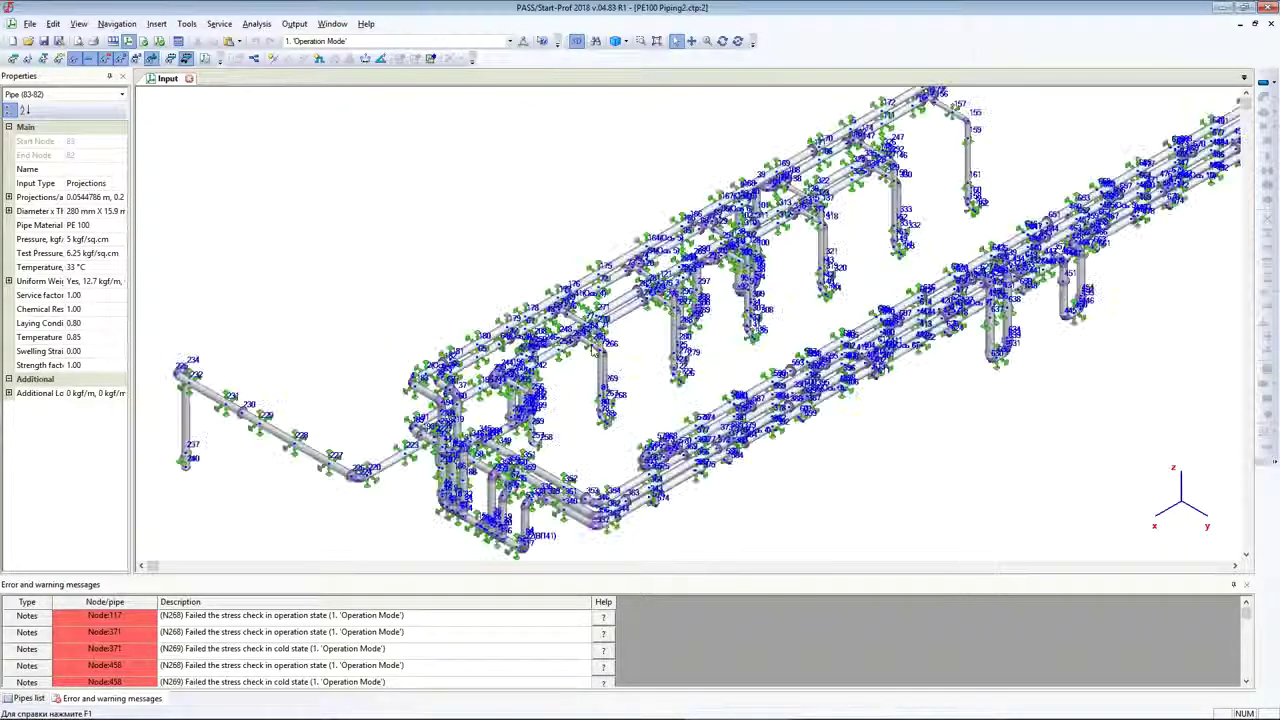
click(722, 41)
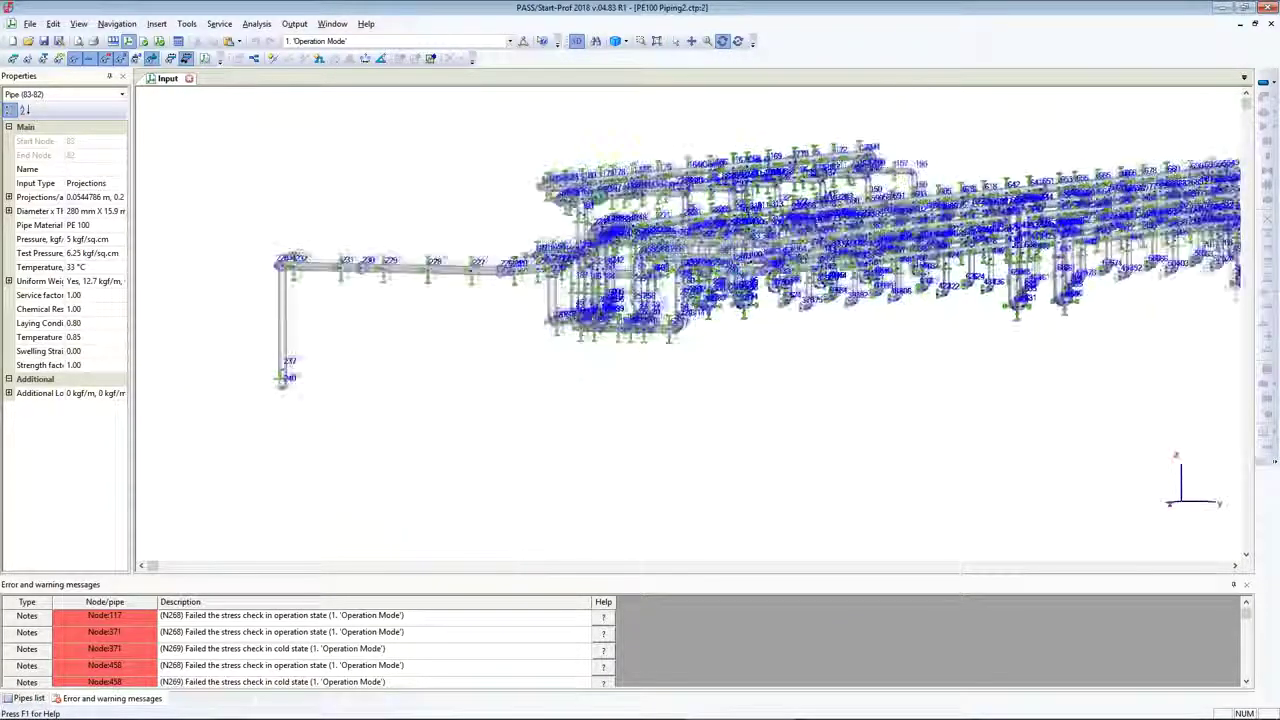
drag(610, 150, 592, 398)
scroll(592, 398, up, 2)
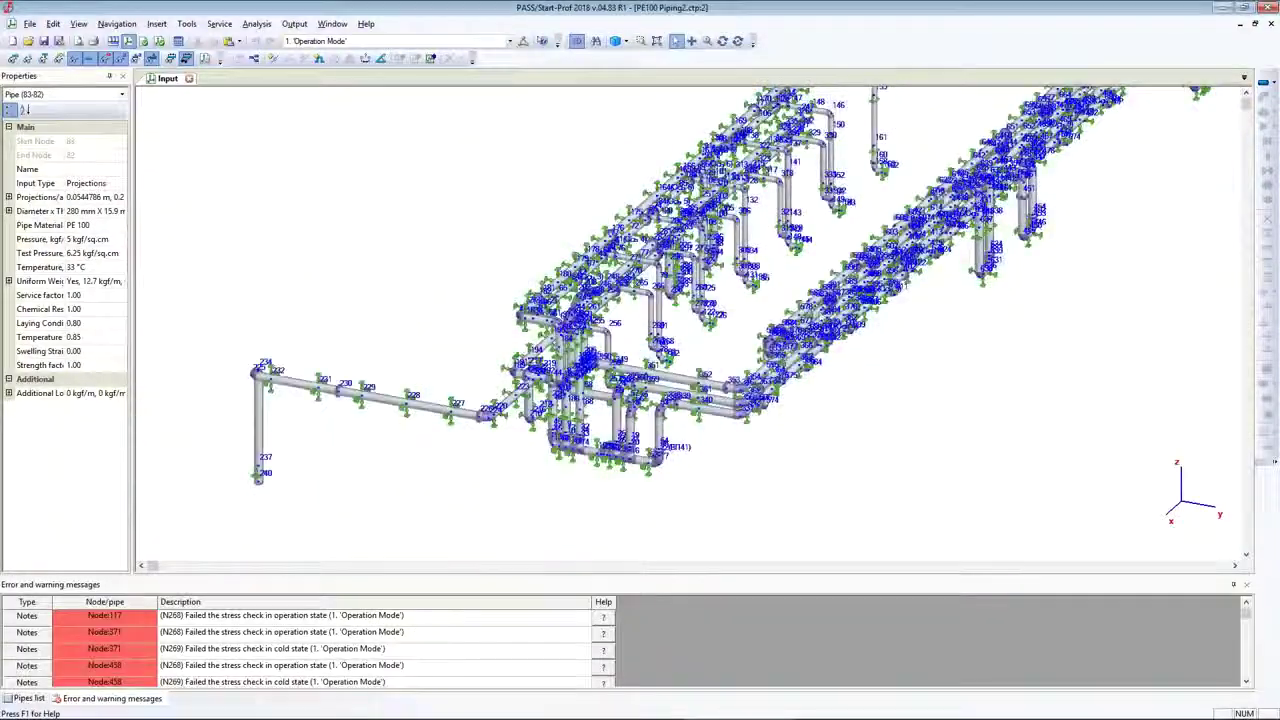
scroll(951, 232, up, 5)
middle_drag(946, 290, 745, 292)
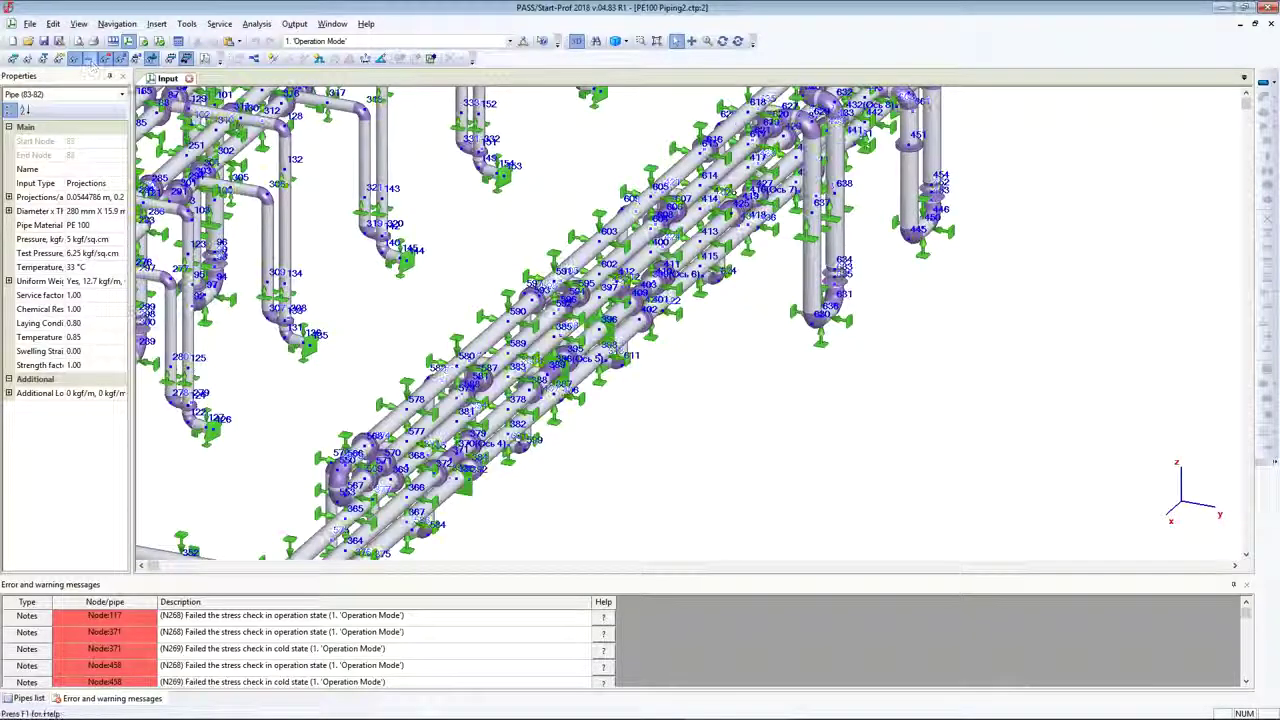
Step: Follow the parallel pipe runs to the far end of the model and return to an overall view of the network
middle_drag(546, 231, 186, 536)
middle_drag(790, 247, 817, 111)
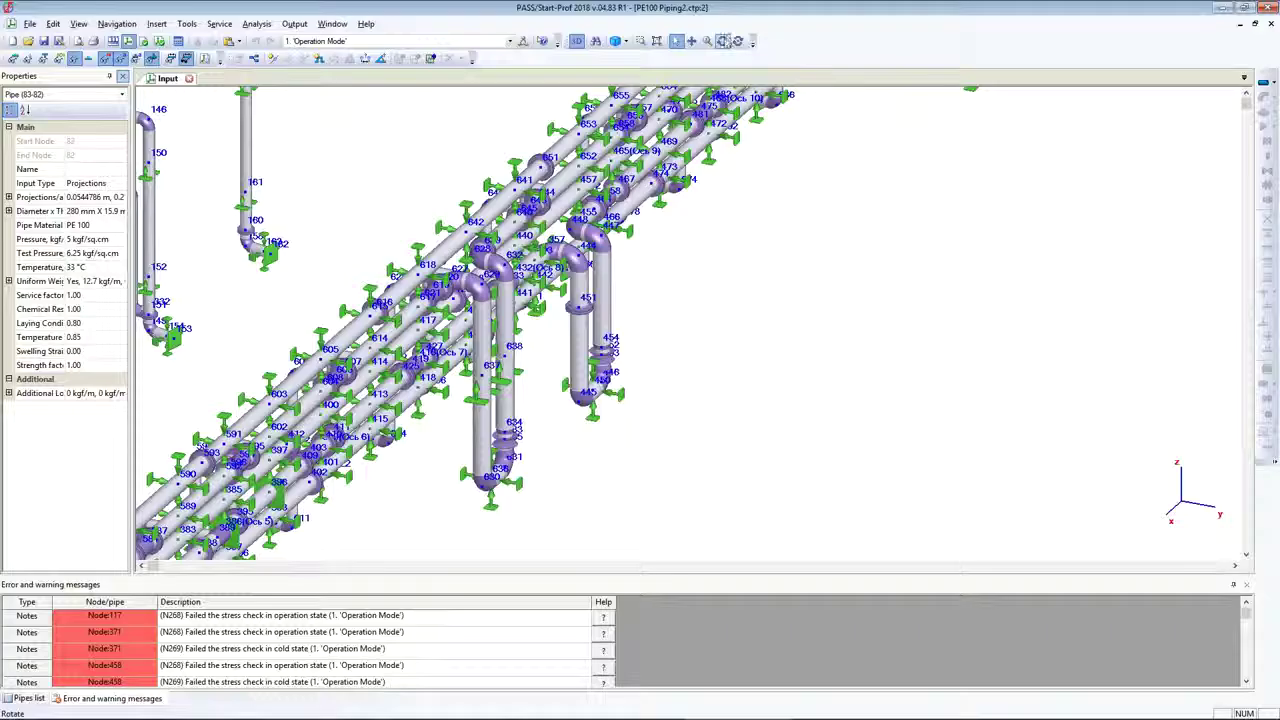
click(722, 41)
drag(723, 289, 843, 211)
middle_drag(880, 195, 595, 426)
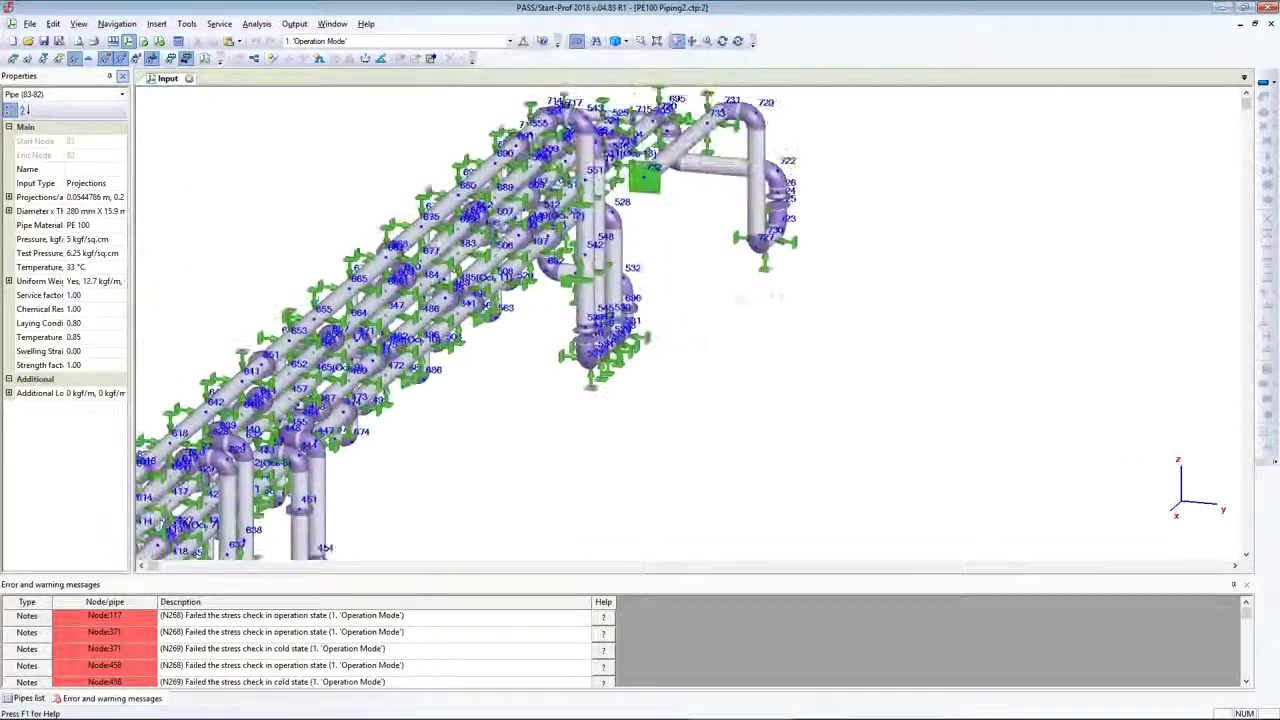
click(722, 41)
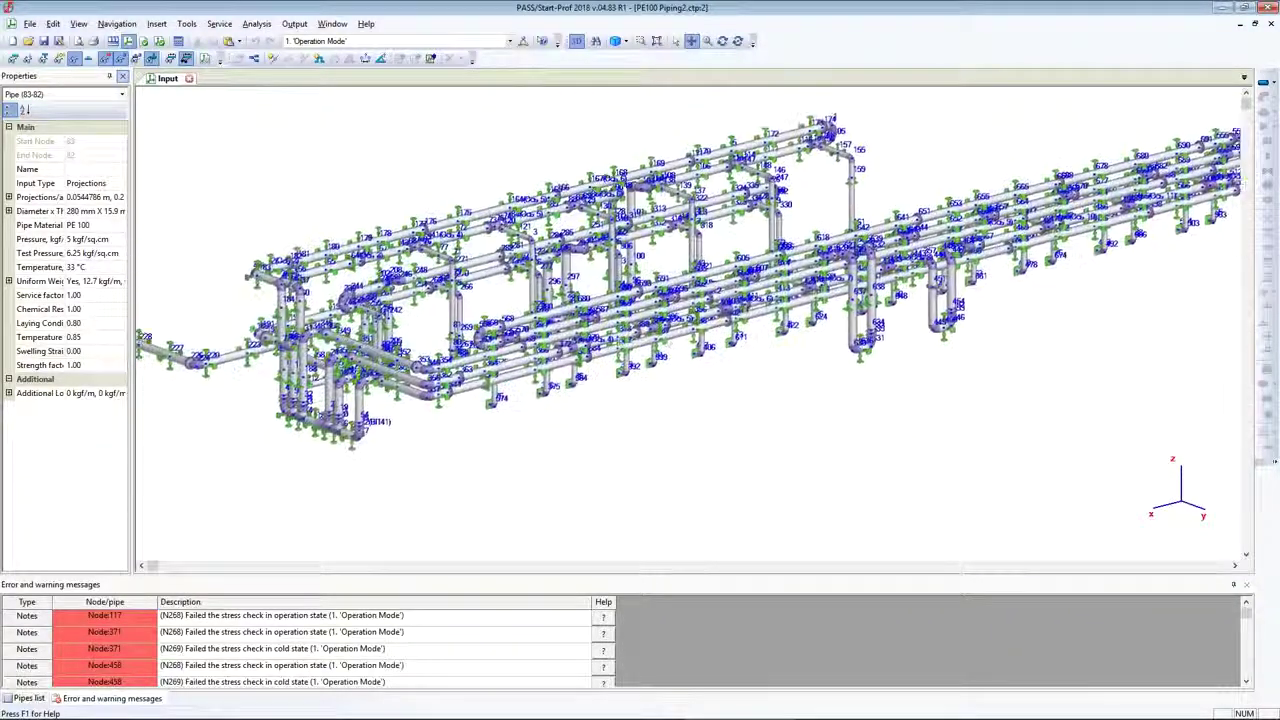
click(676, 41)
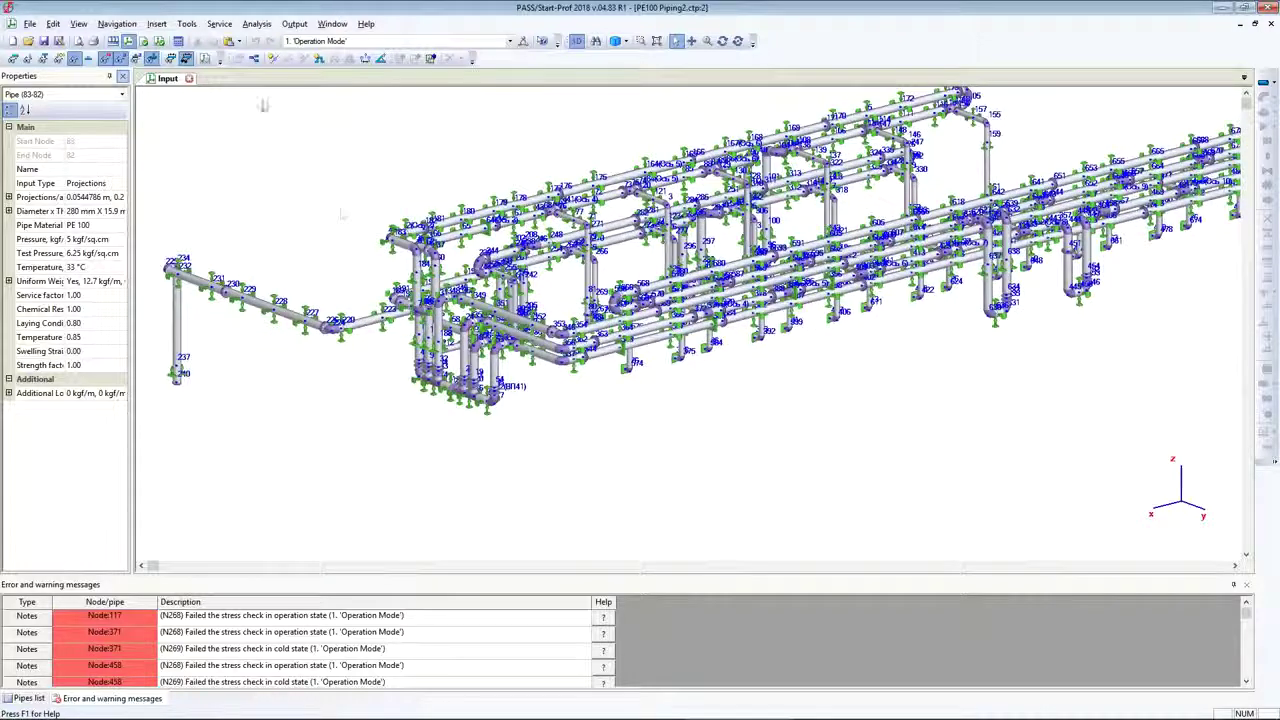
Step: Run the analysis of the PE100 Piping2 model and display its code stress table
click(178, 41)
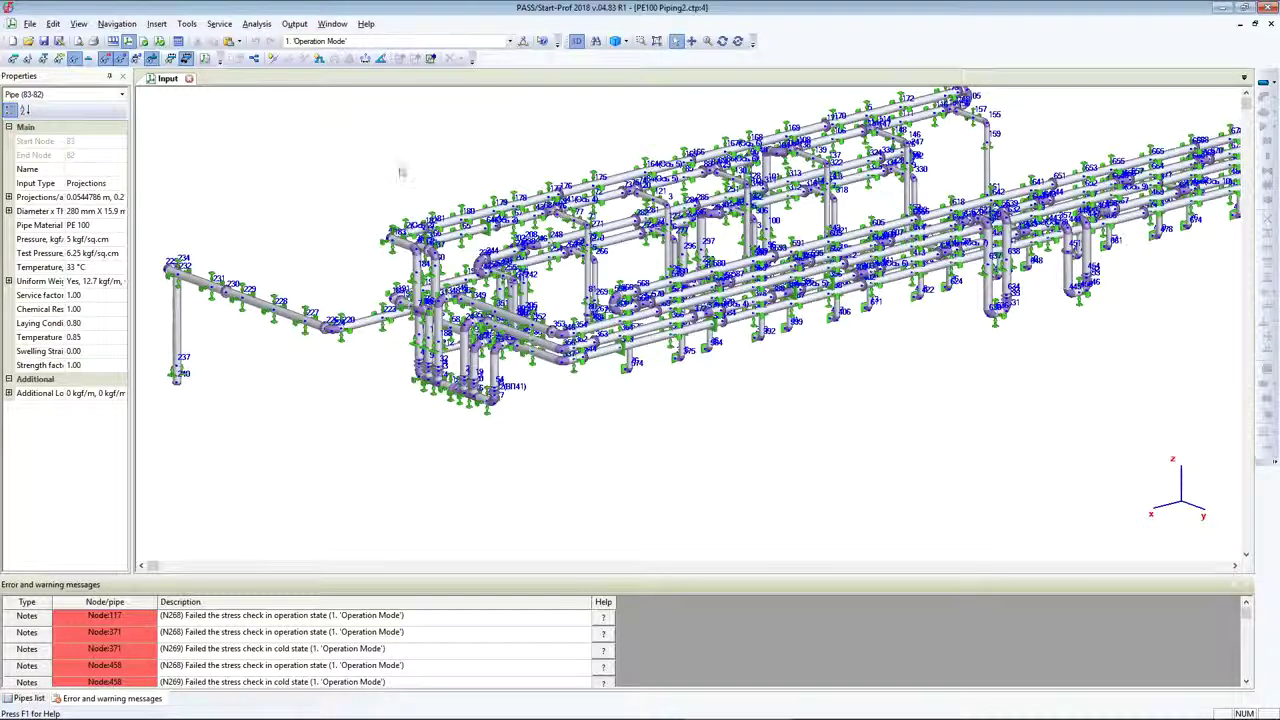
click(294, 24)
click(295, 43)
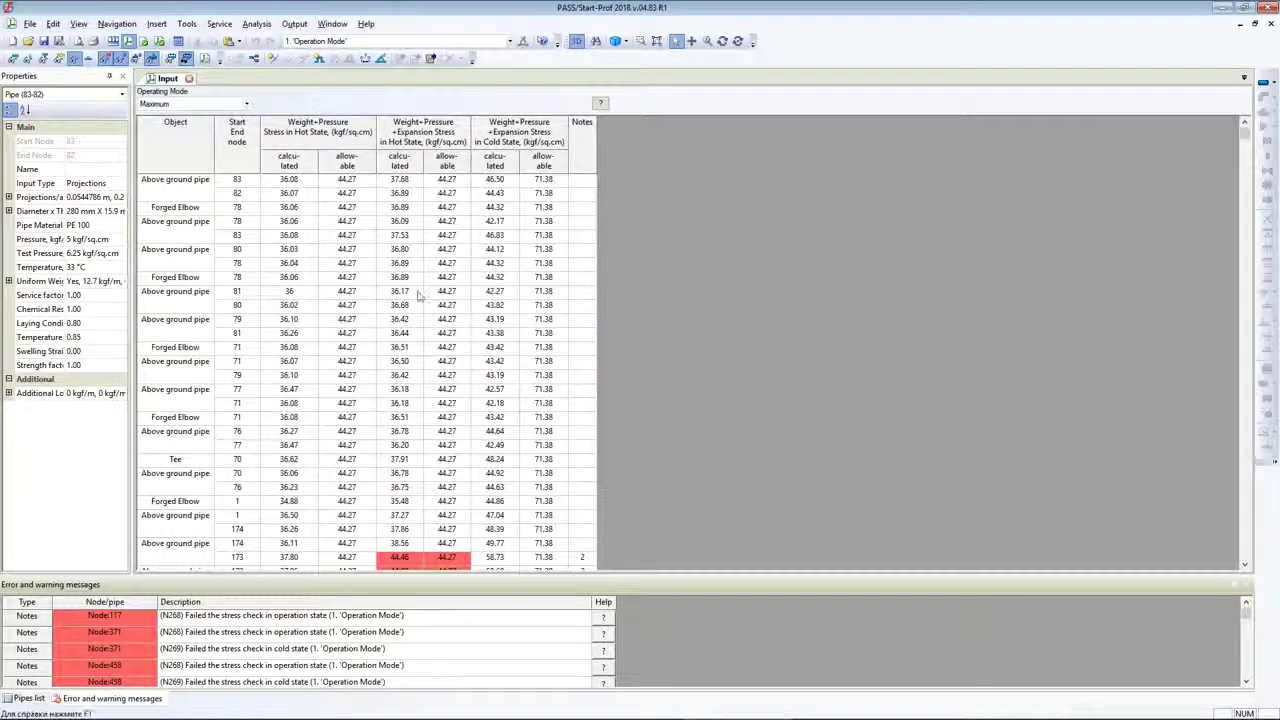
Step: Switch the code stress table to 1 'Operation Mode' and review the calculated and allowable stresses down the element list
click(420, 296)
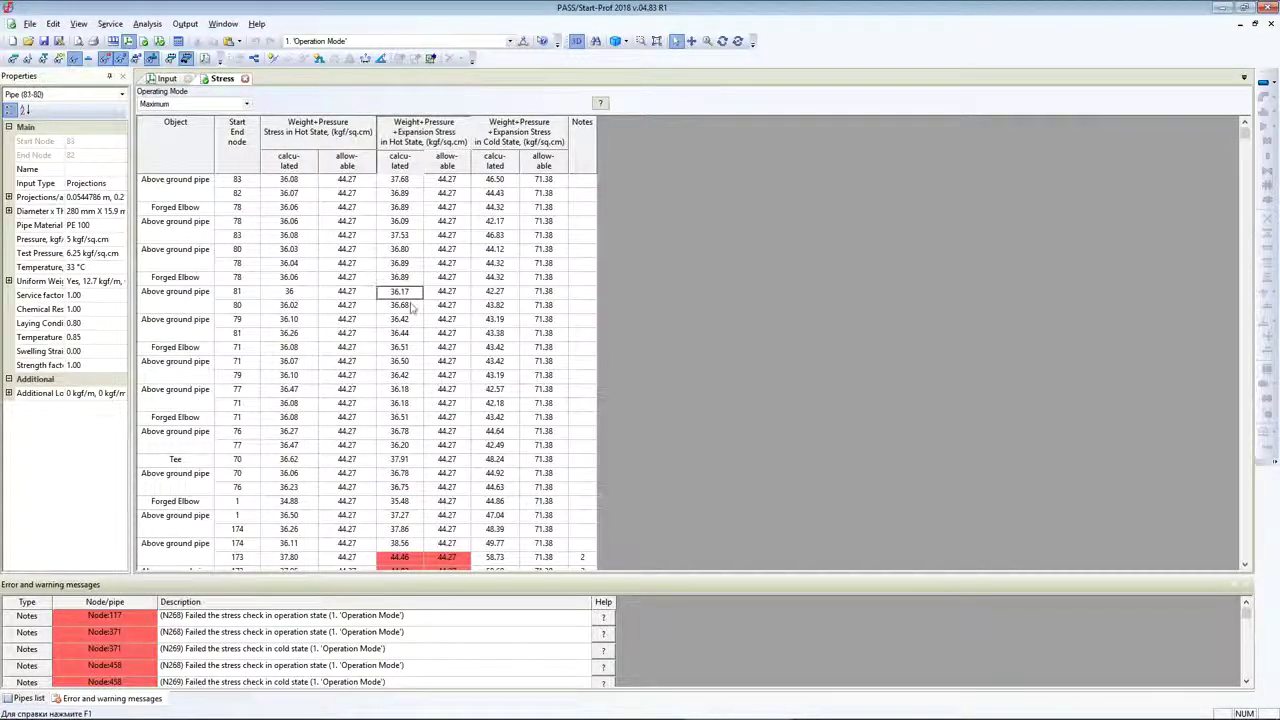
click(240, 103)
click(222, 124)
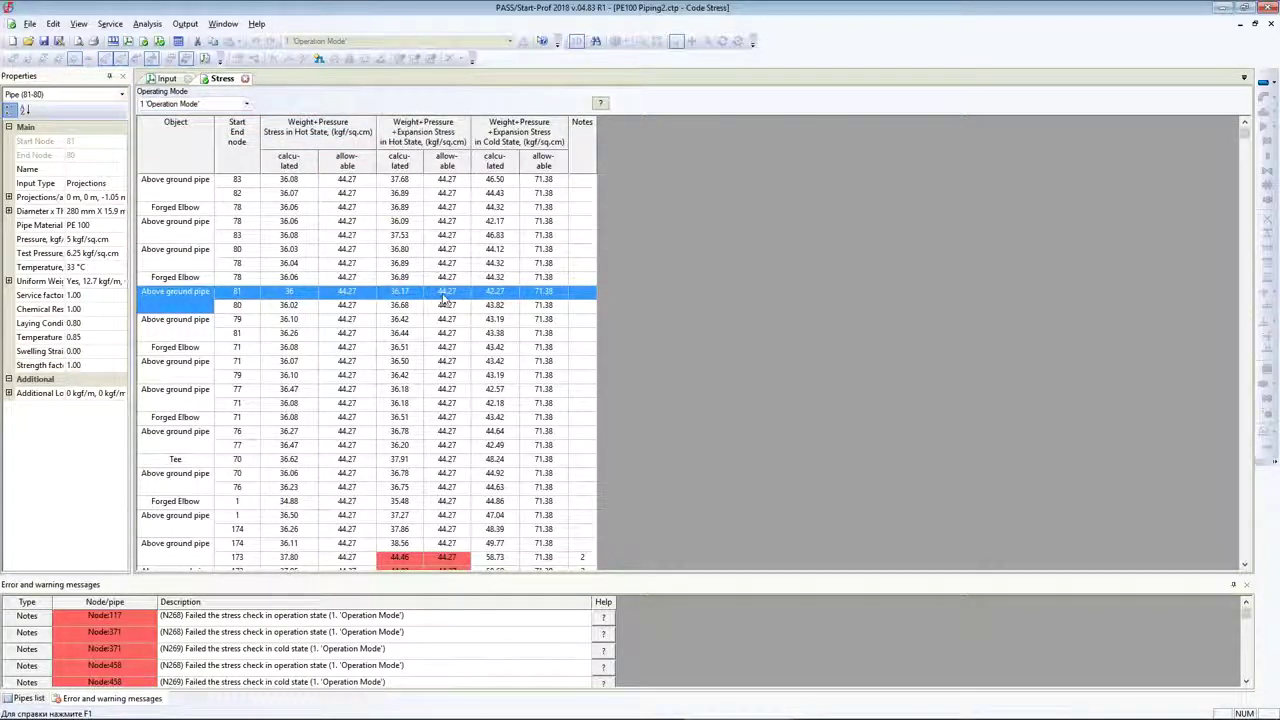
scroll(465, 345, down, 6)
scroll(445, 320, down, 5)
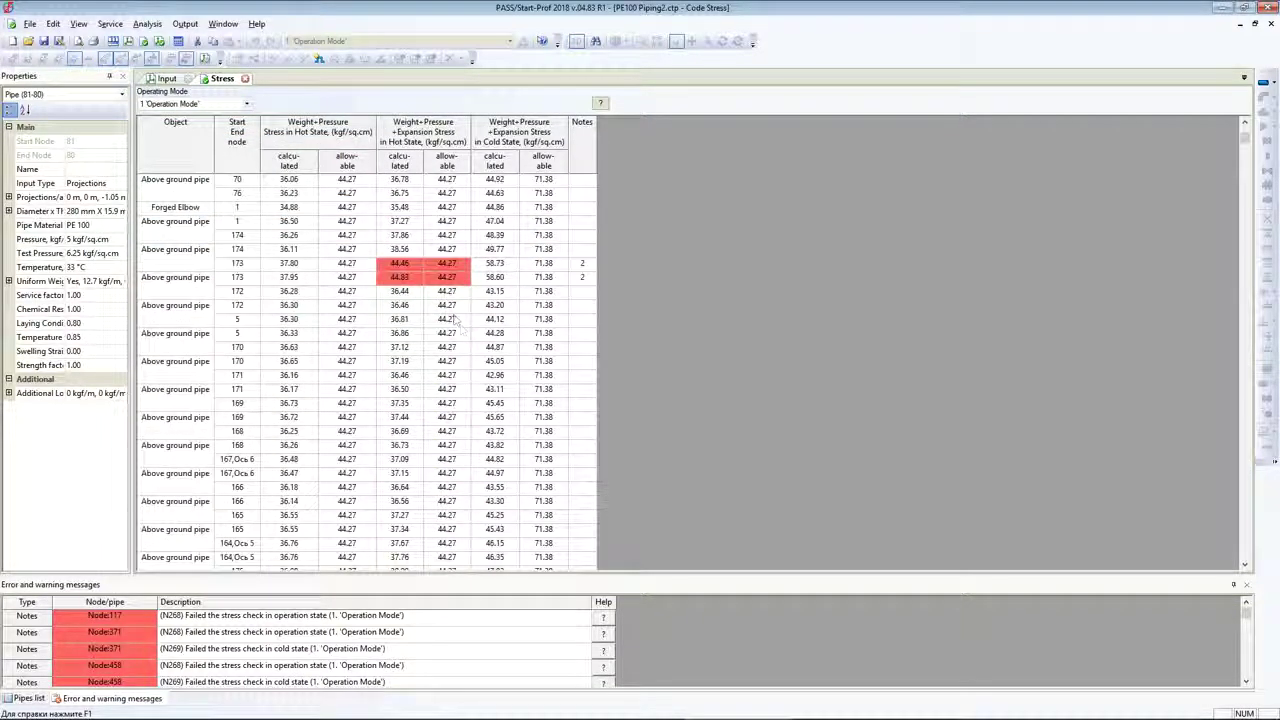
scroll(438, 346, down, 5)
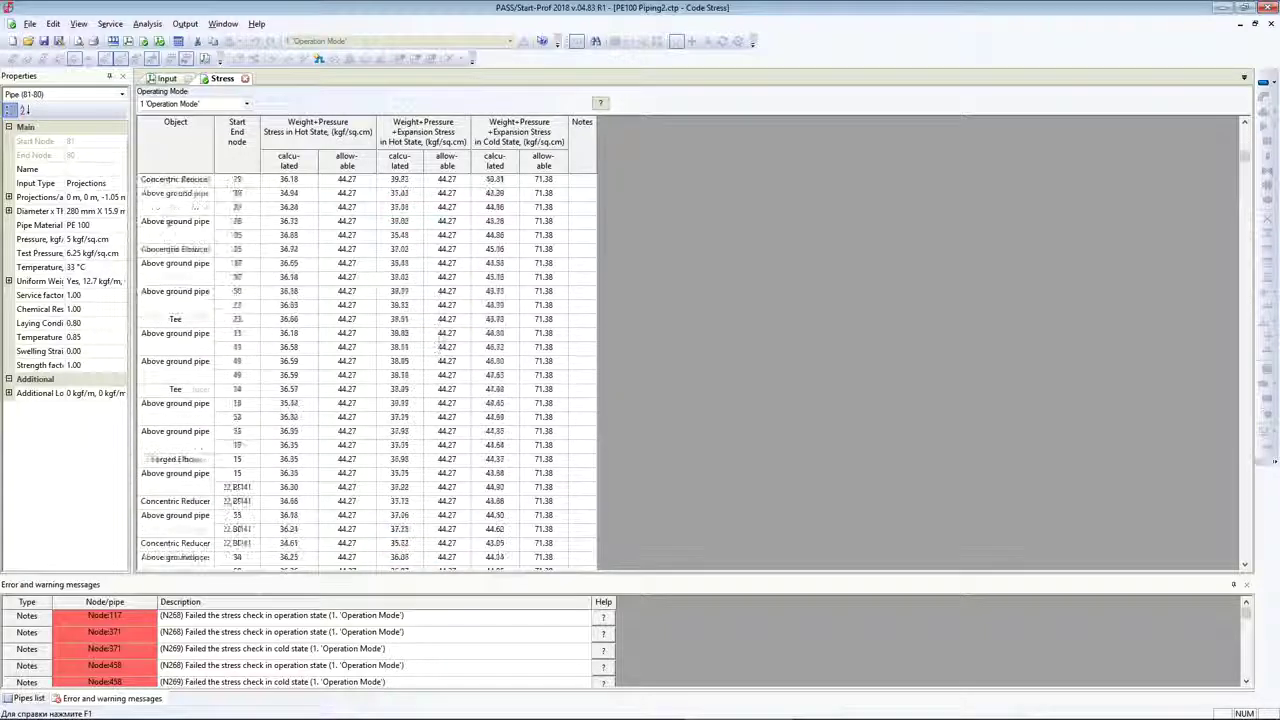
drag(1248, 168, 1273, 200)
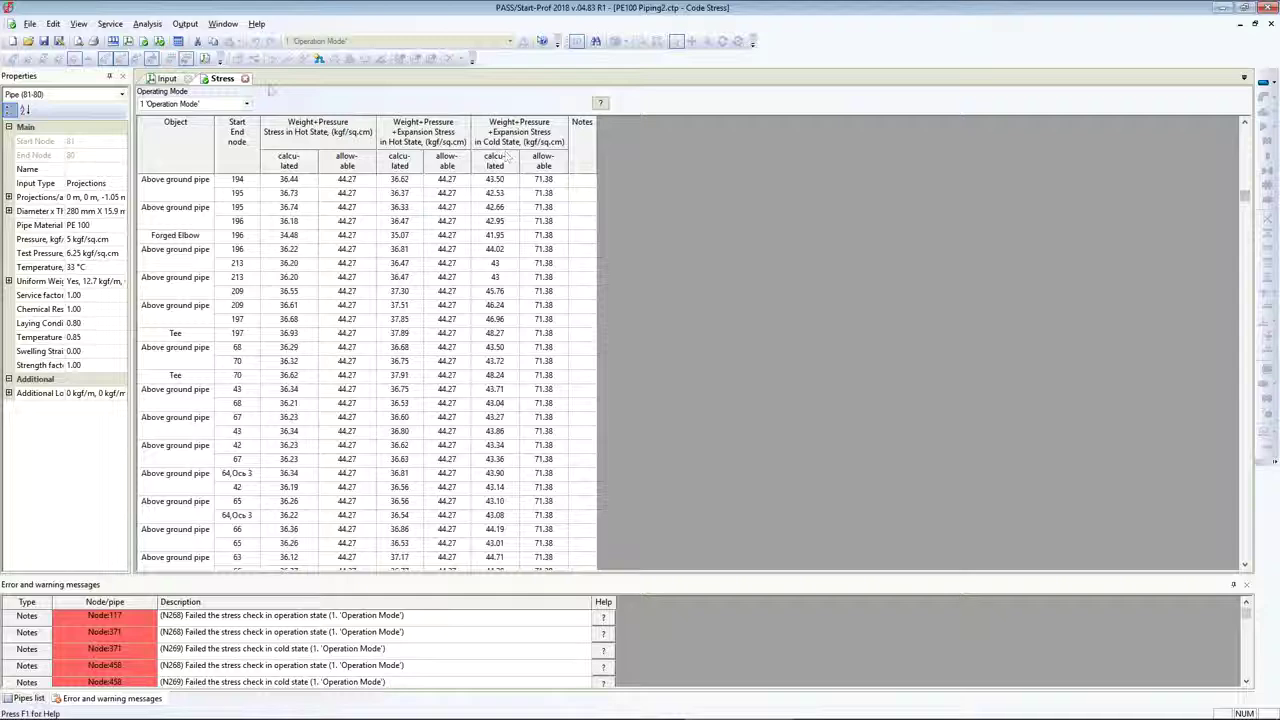
Step: Open the 3D output view and examine the exaggerated deformed shape of the piping from the near end to the far end
click(185, 23)
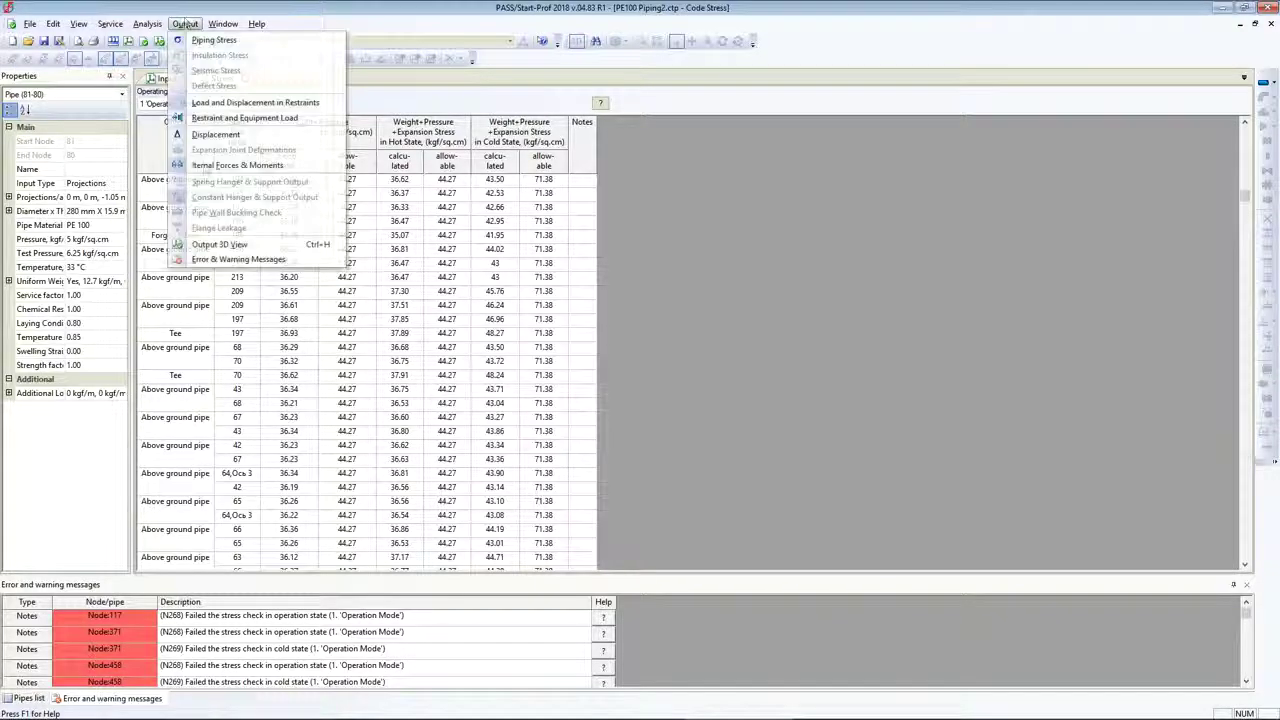
click(212, 245)
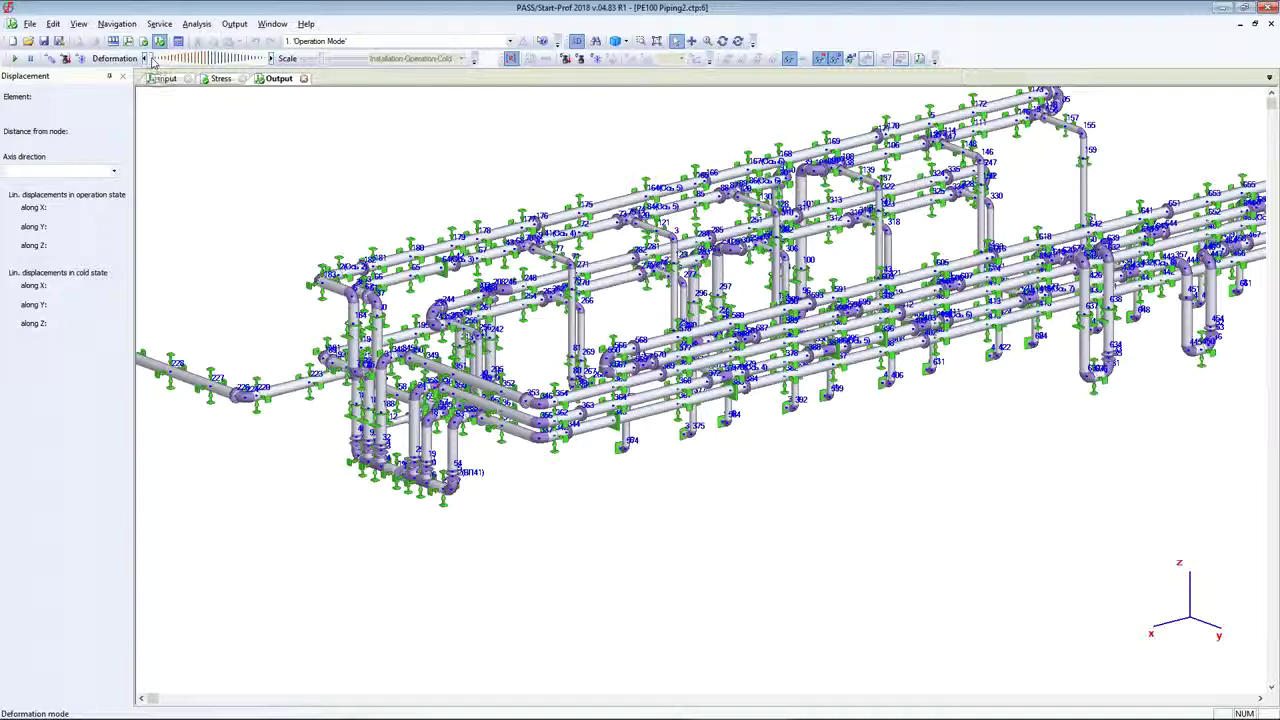
drag(152, 59, 179, 68)
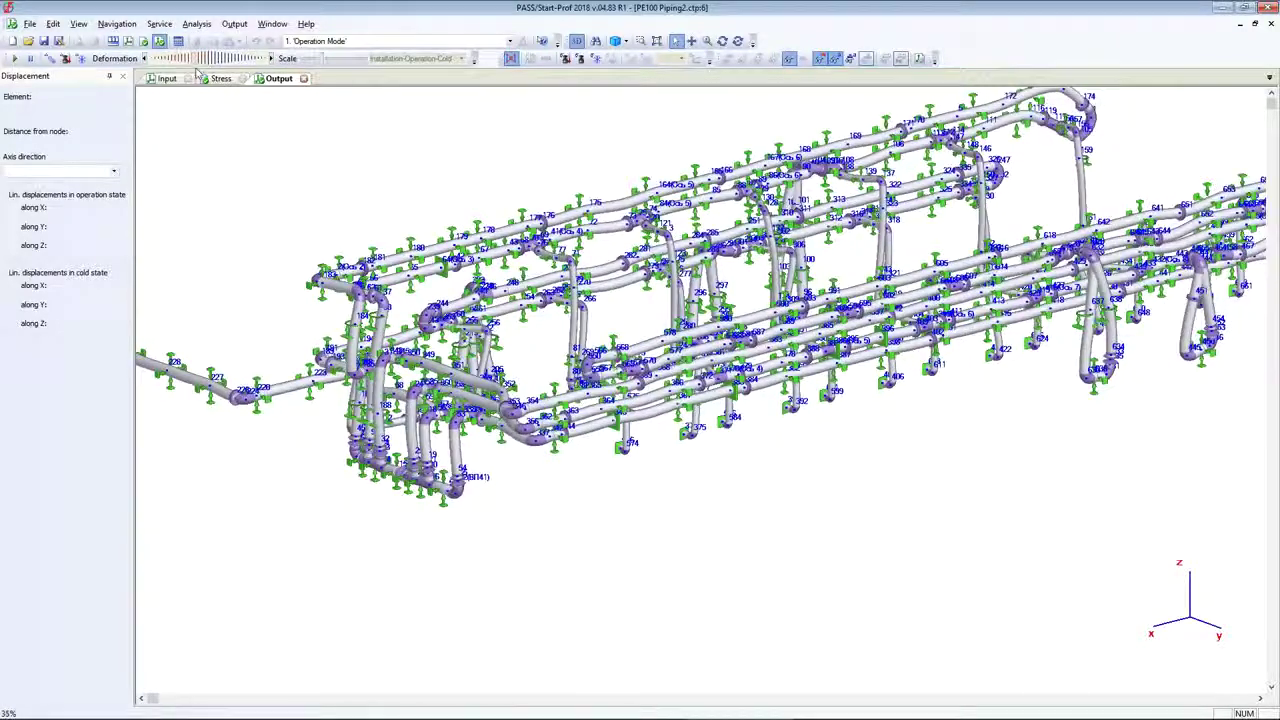
middle_drag(425, 408, 671, 422)
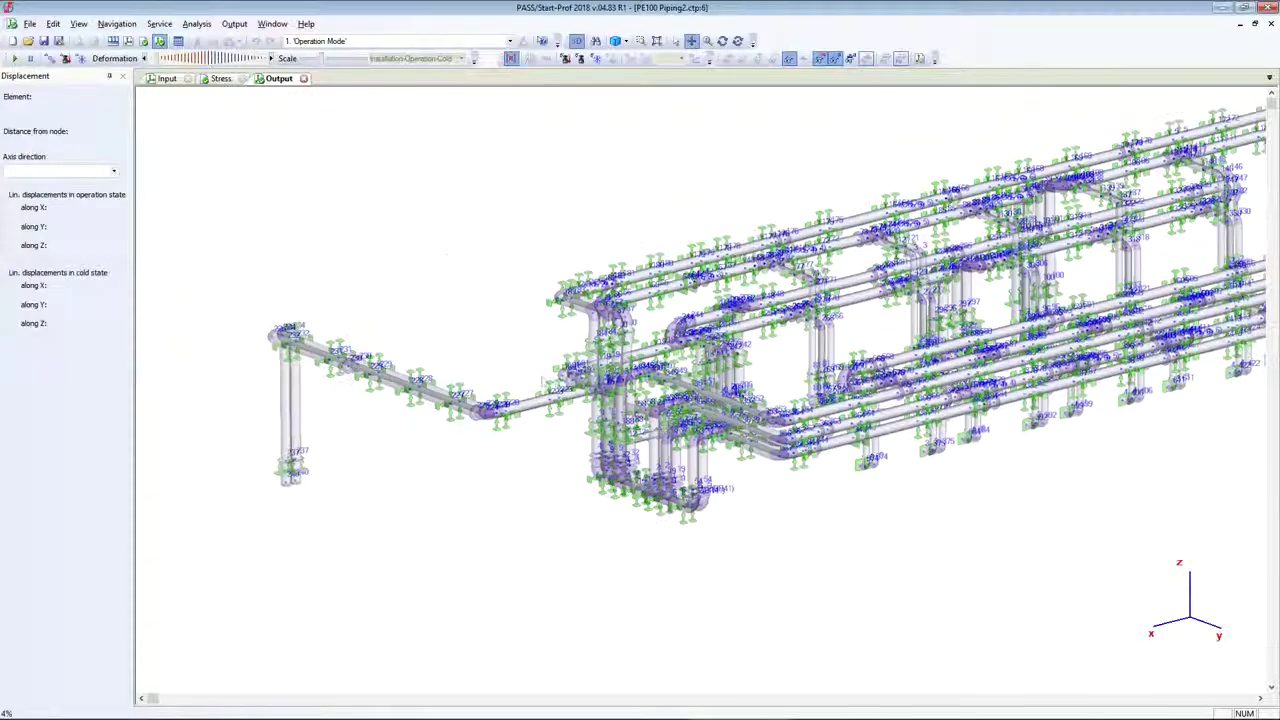
scroll(432, 401, up, 2)
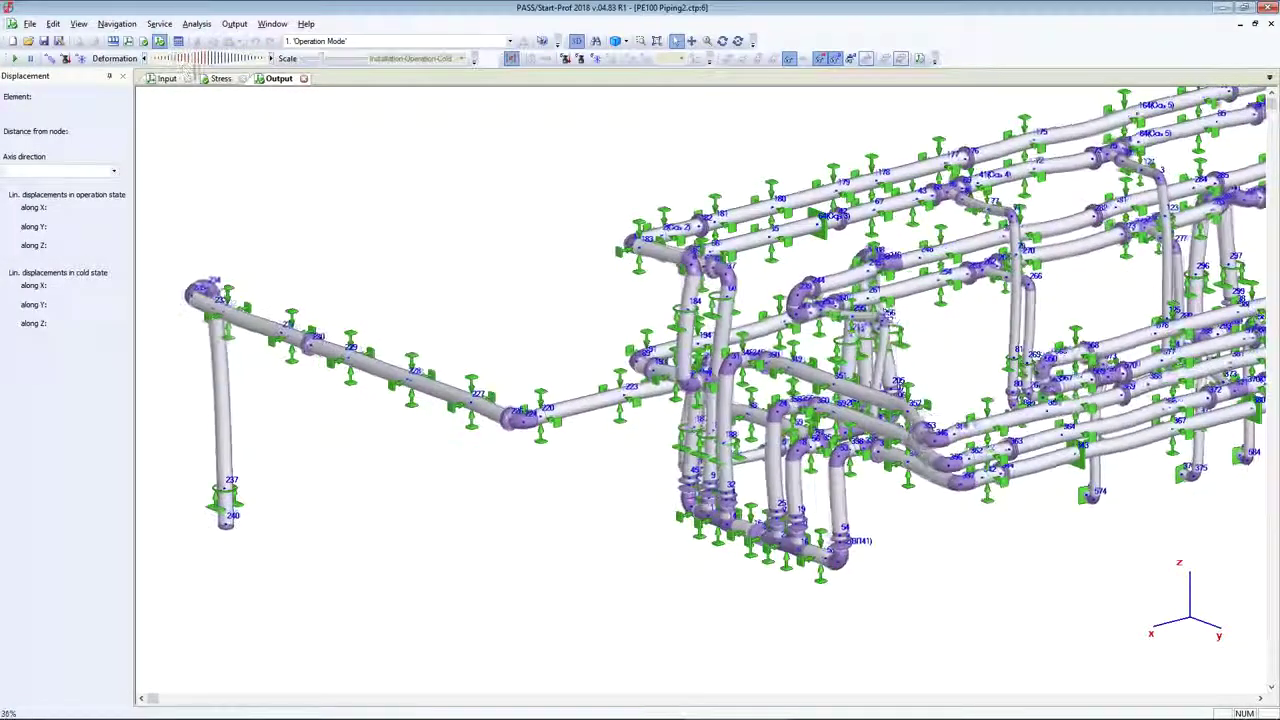
middle_drag(940, 309, 646, 347)
scroll(646, 349, down, 4)
scroll(829, 357, up, 4)
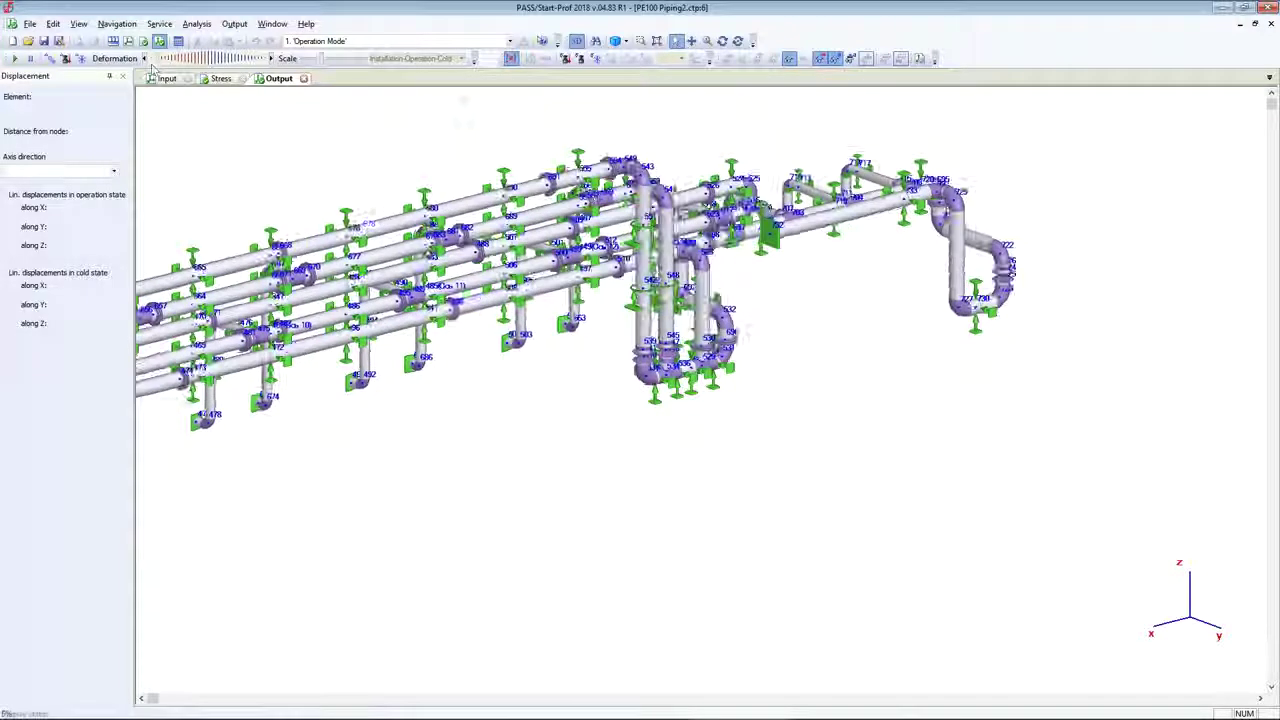
Step: Colour the 3D output model by stress and inspect the overstressed tee around node 529 on the far-end vertical loop
click(565, 59)
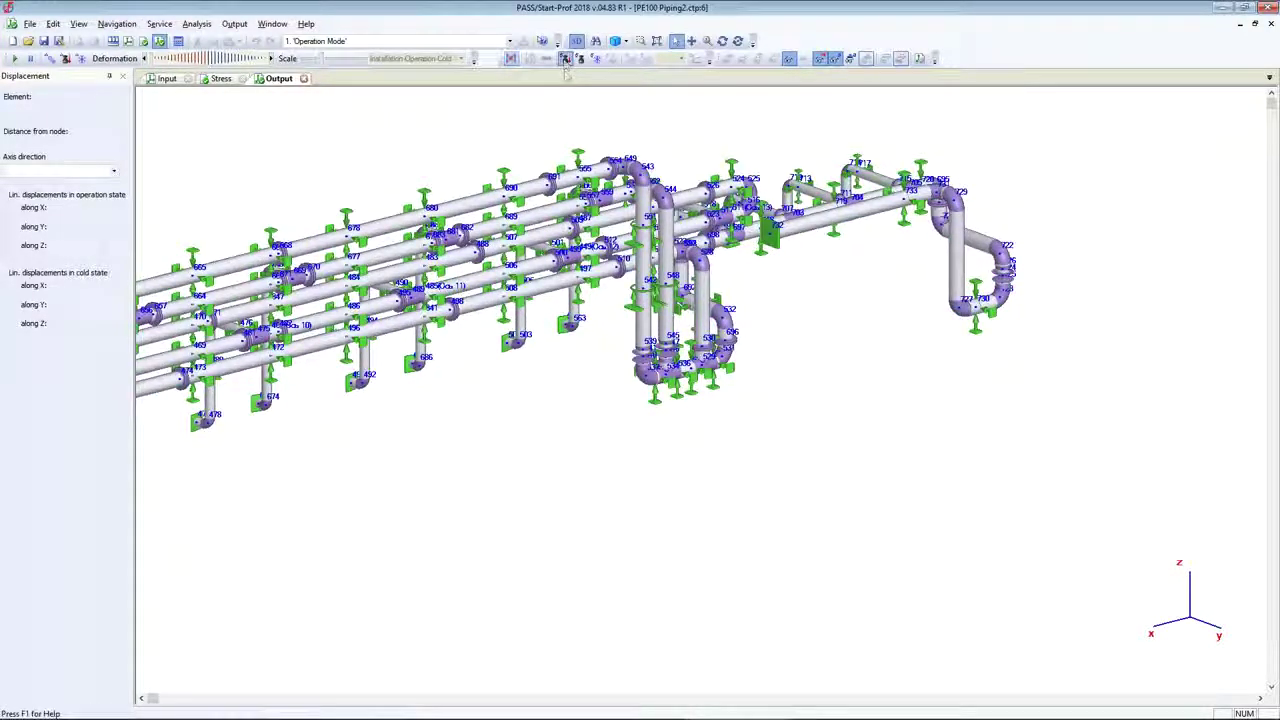
scroll(700, 483, up, 5)
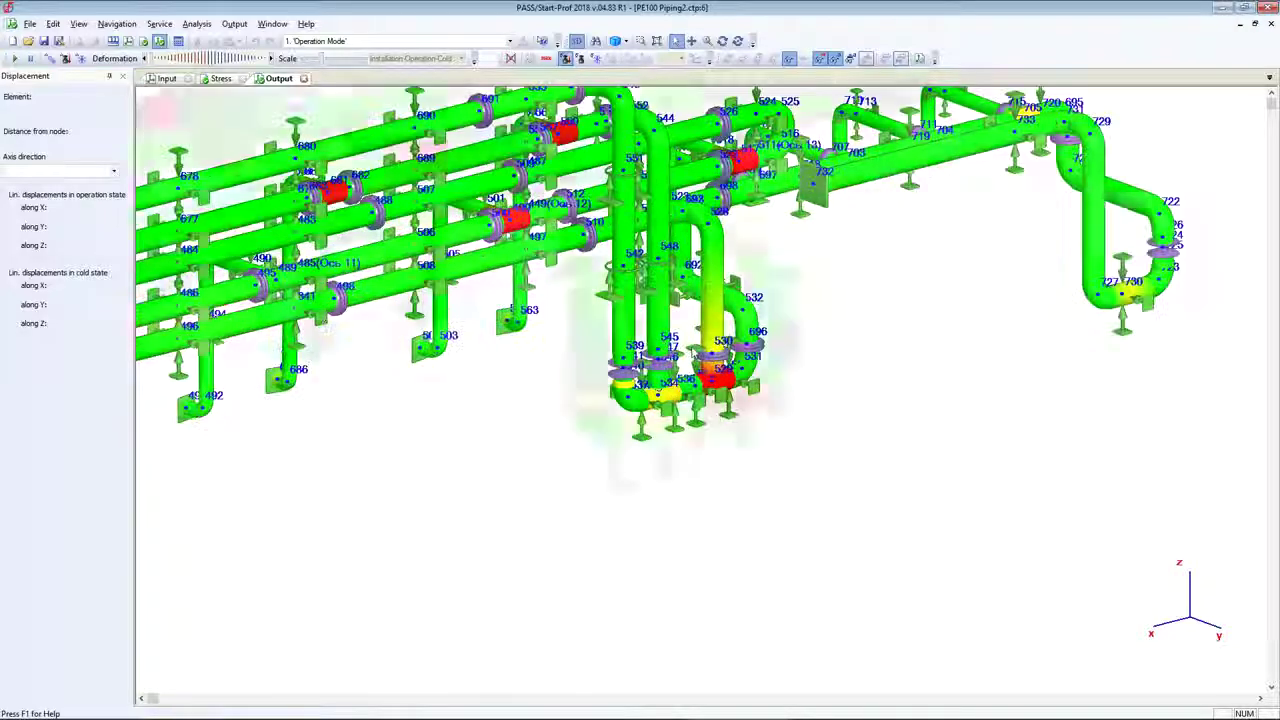
scroll(718, 482, up, 3)
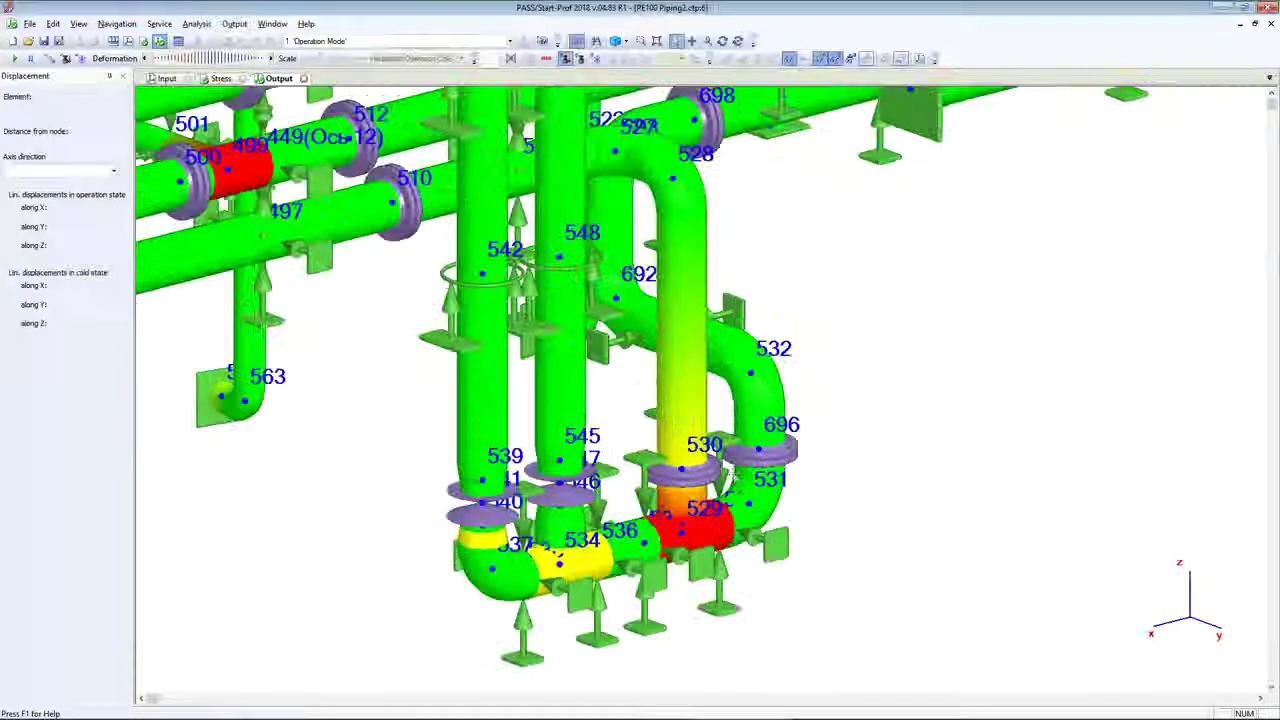
scroll(718, 482, down, 7)
scroll(700, 480, up, 3)
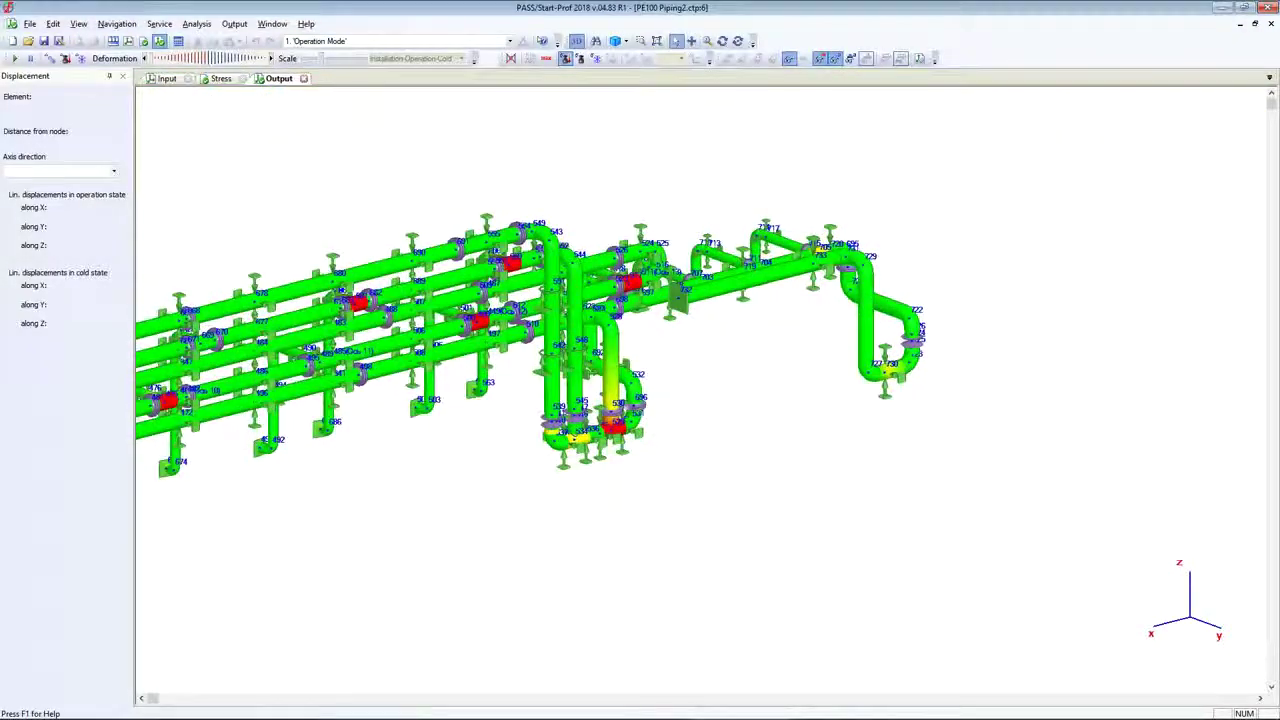
scroll(660, 365, up, 3)
scroll(668, 352, down, 3)
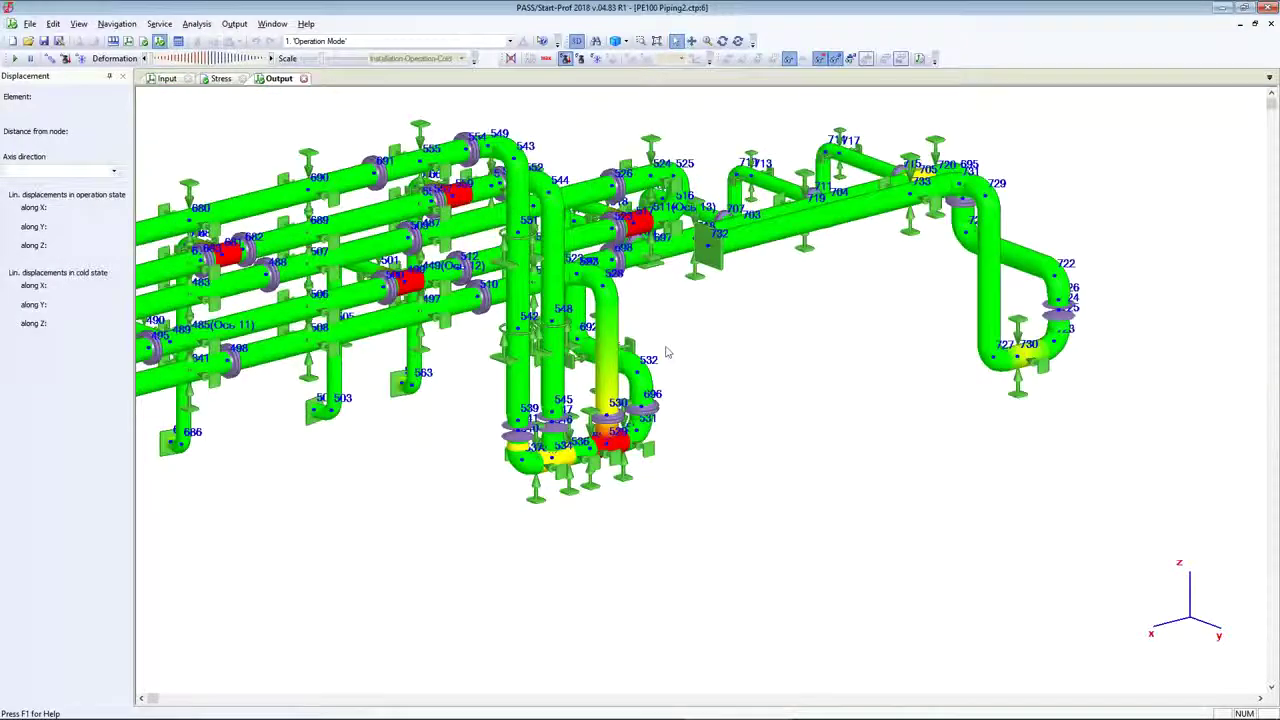
Step: Exaggerate the deformation at the far-end vertical loop and inspect the overstressed tees around nodes 499 and 559 from a rotated angle
drag(153, 59, 184, 63)
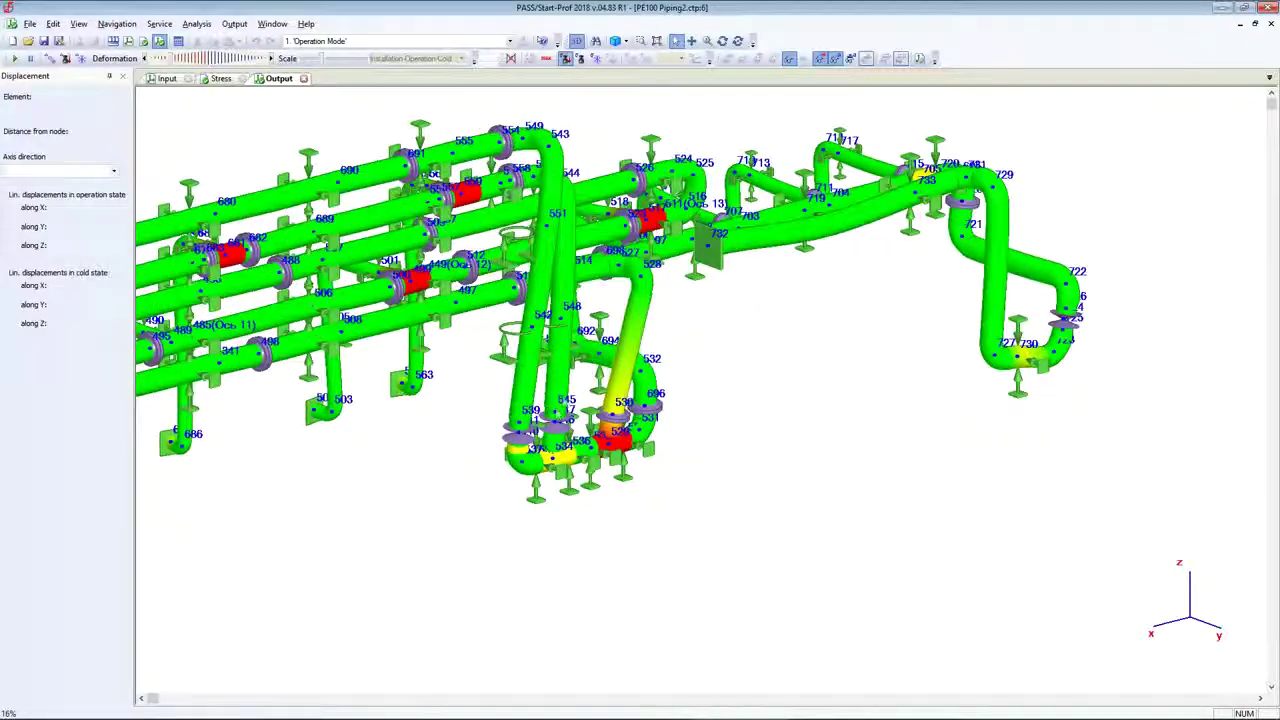
scroll(480, 320, up, 4)
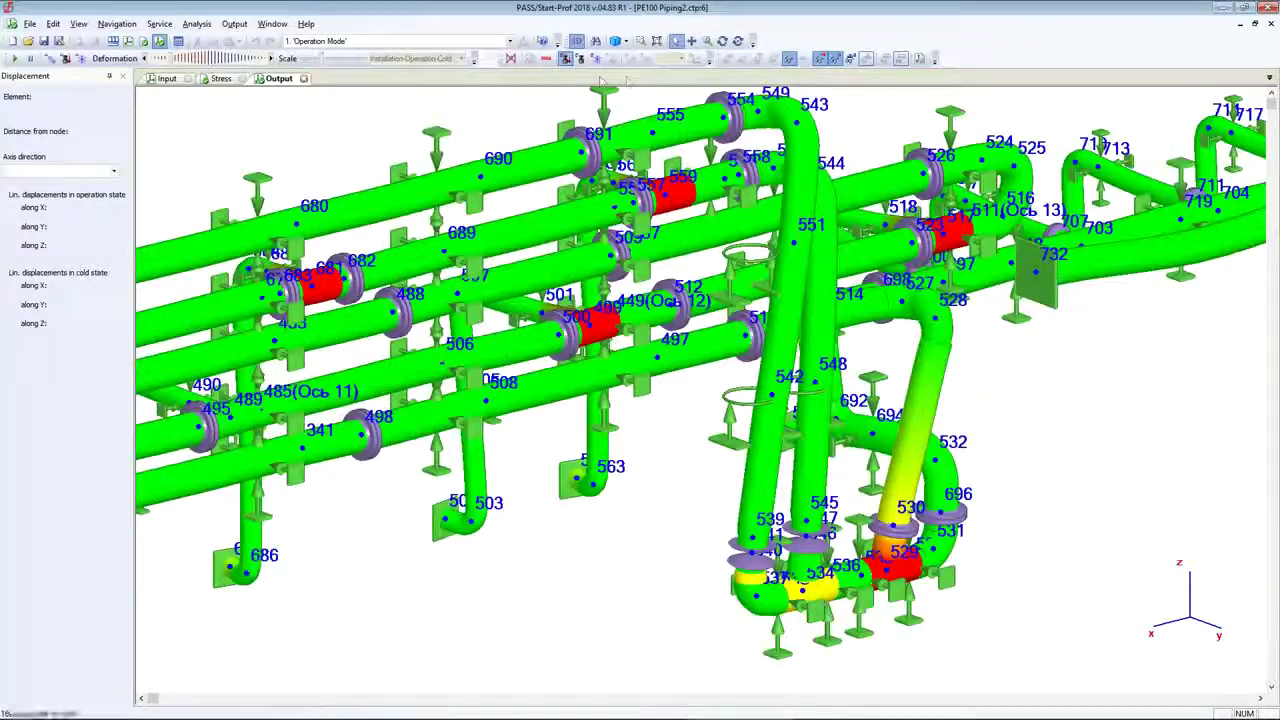
click(722, 41)
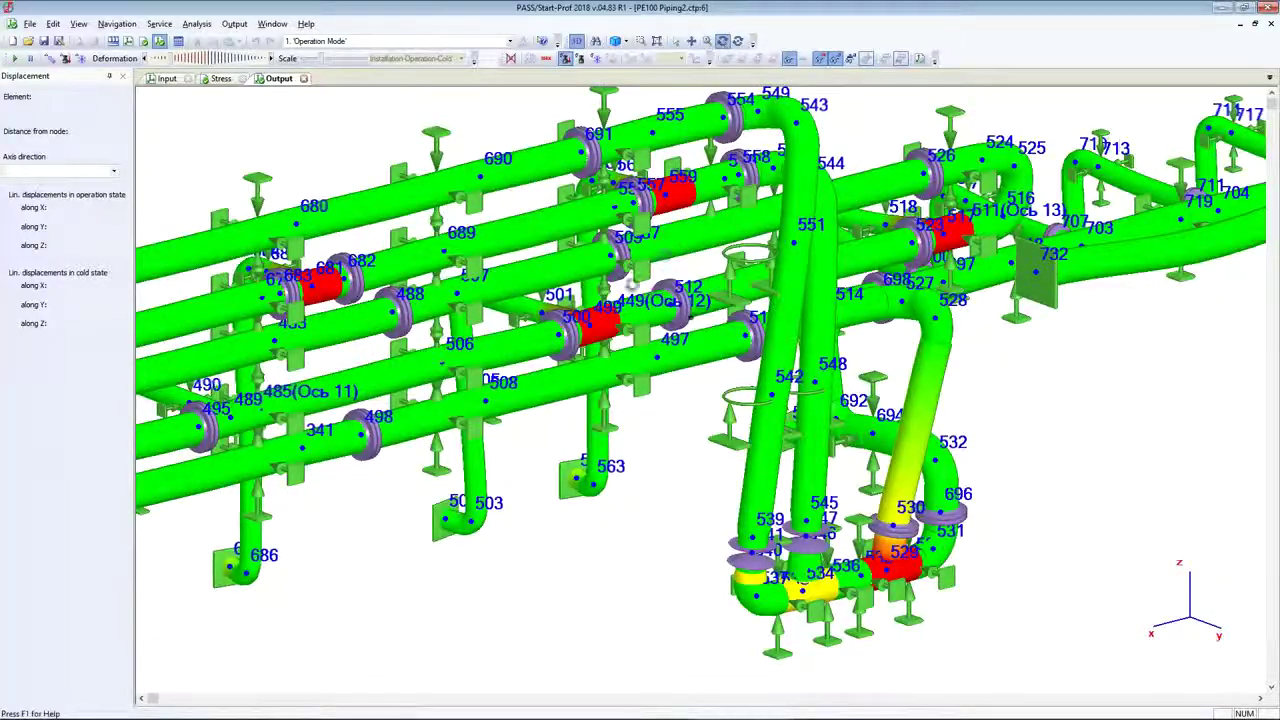
drag(780, 317, 712, 317)
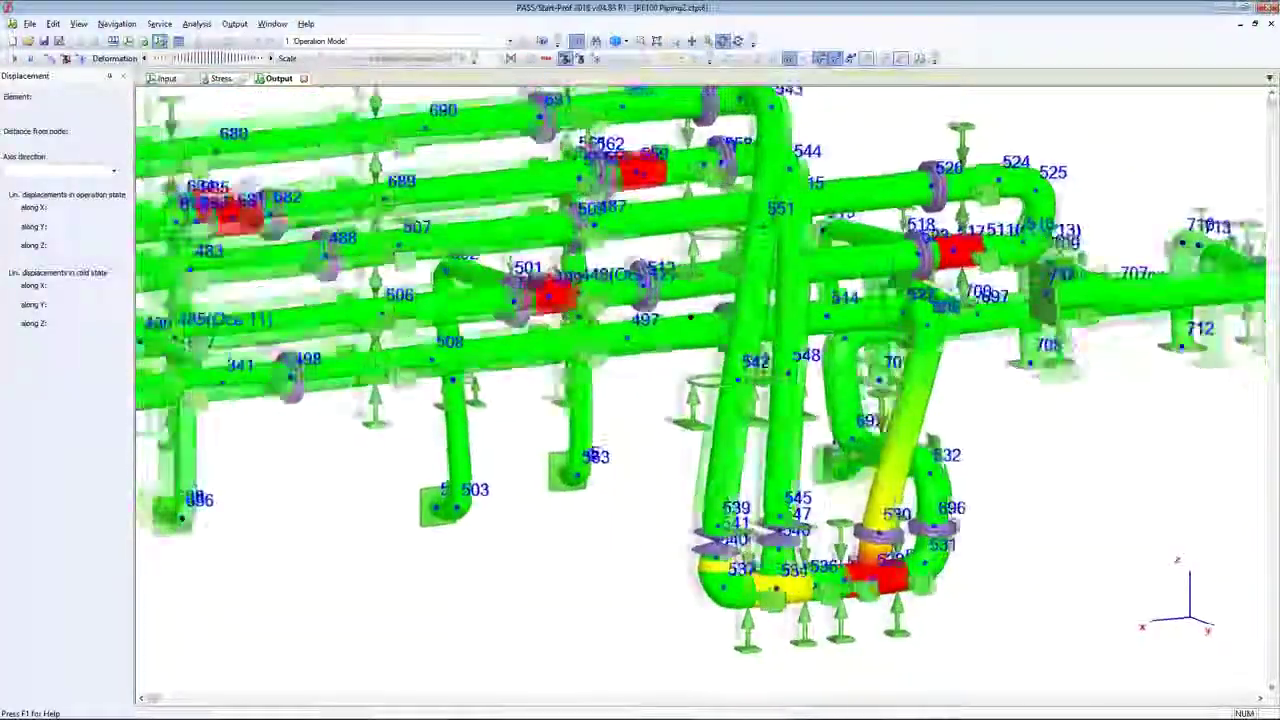
scroll(551, 281, up, 4)
drag(166, 58, 195, 58)
drag(615, 287, 472, 253)
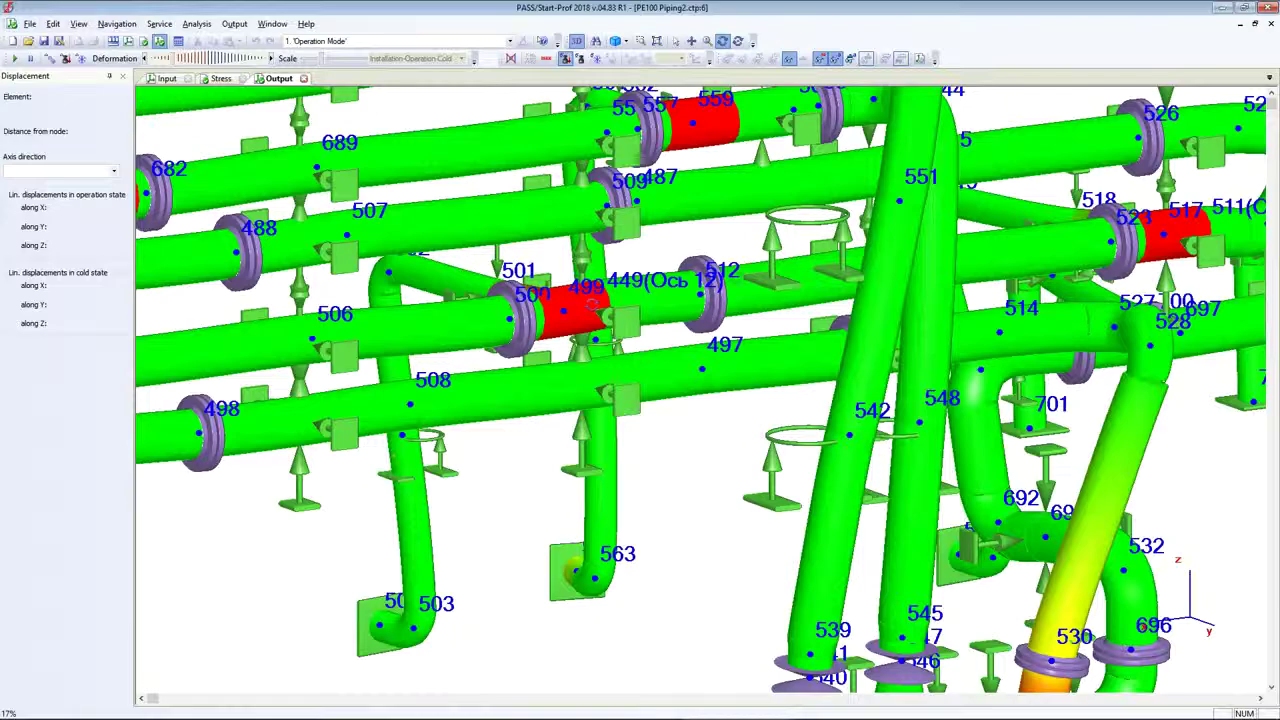
scroll(739, 278, down, 4)
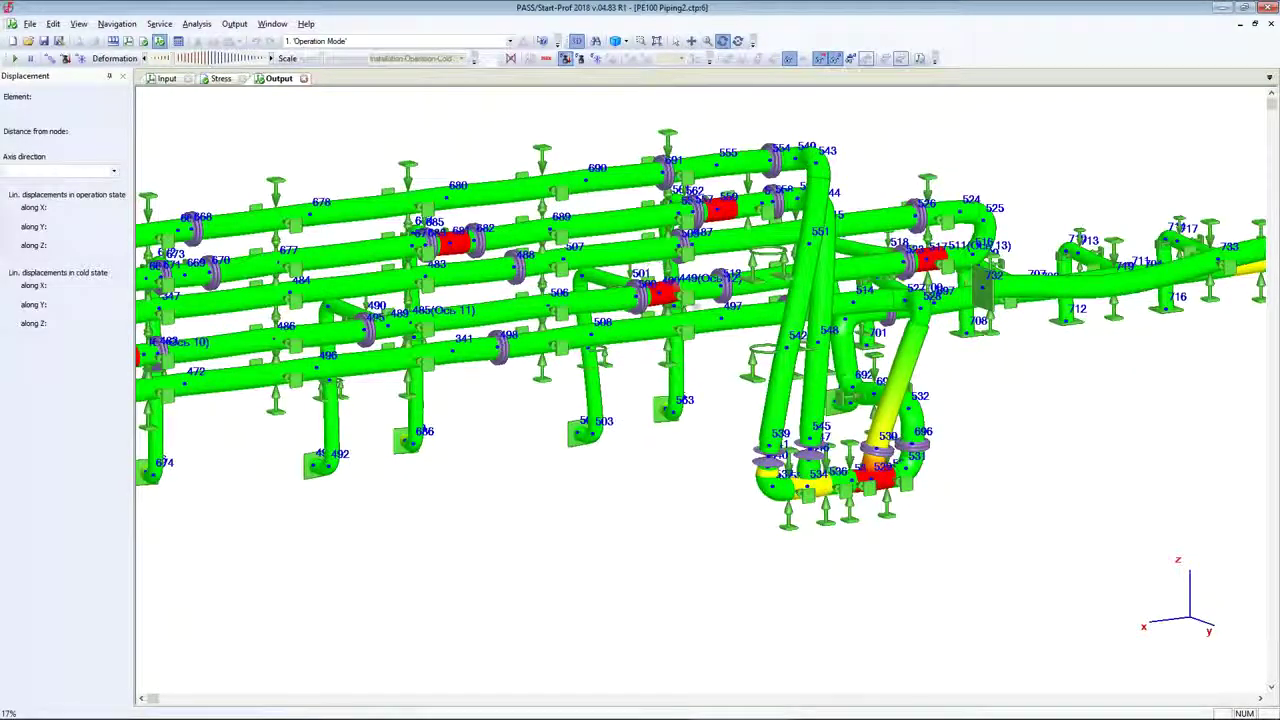
Step: Examine the stress colours on the parallel pipe runs around nodes 367 and 371 near the start of the network
scroll(729, 287, down, 5)
middle_drag(729, 287, 747, 290)
middle_drag(443, 356, 478, 362)
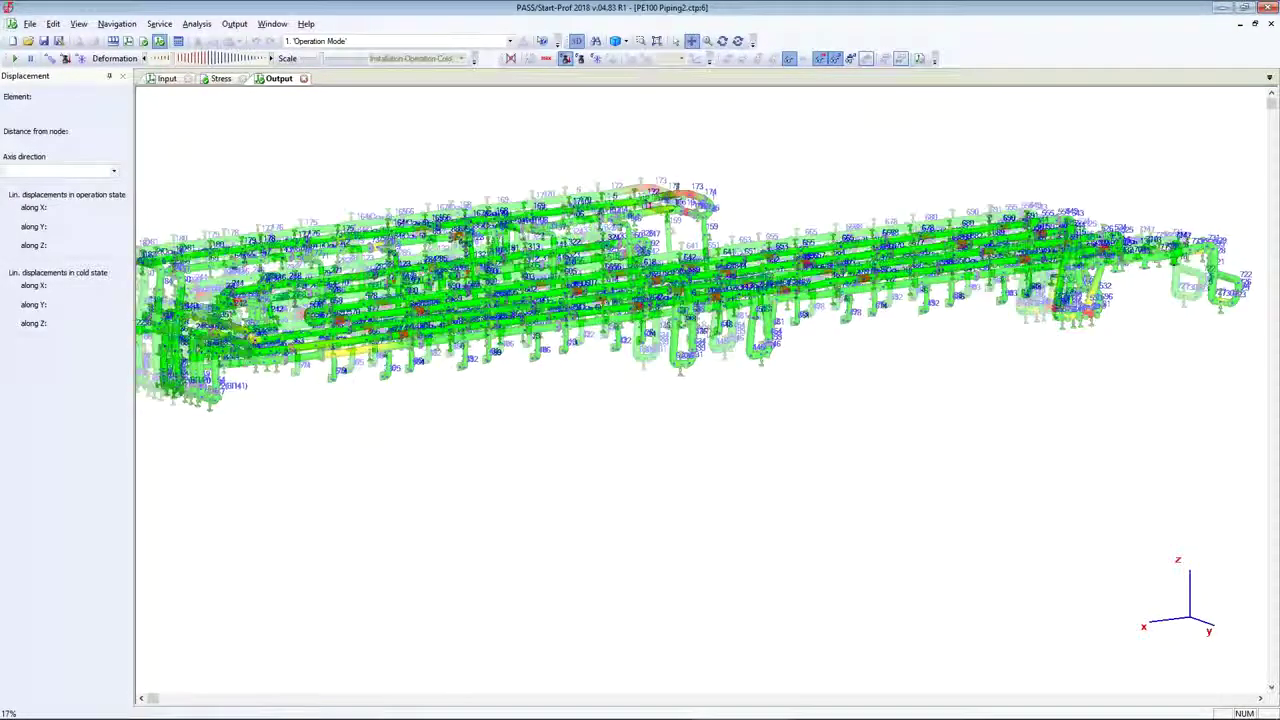
scroll(565, 285, up, 5)
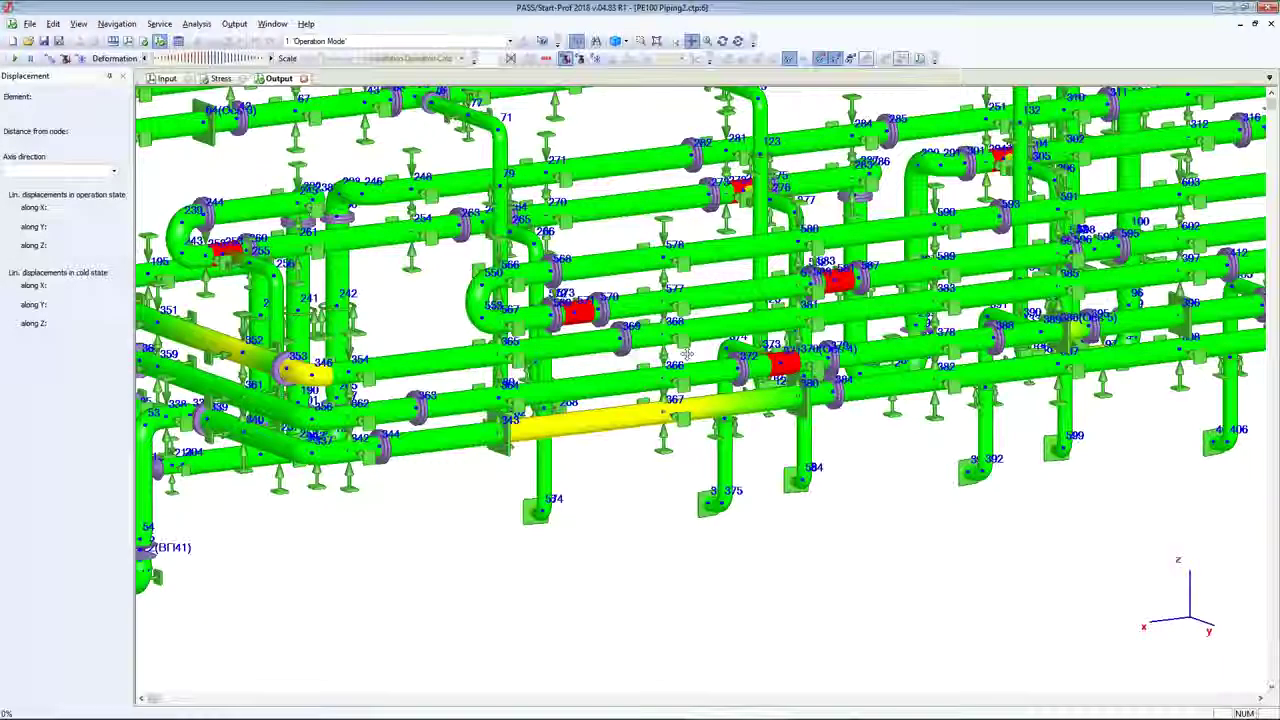
middle_drag(852, 404, 611, 387)
scroll(595, 370, up, 3)
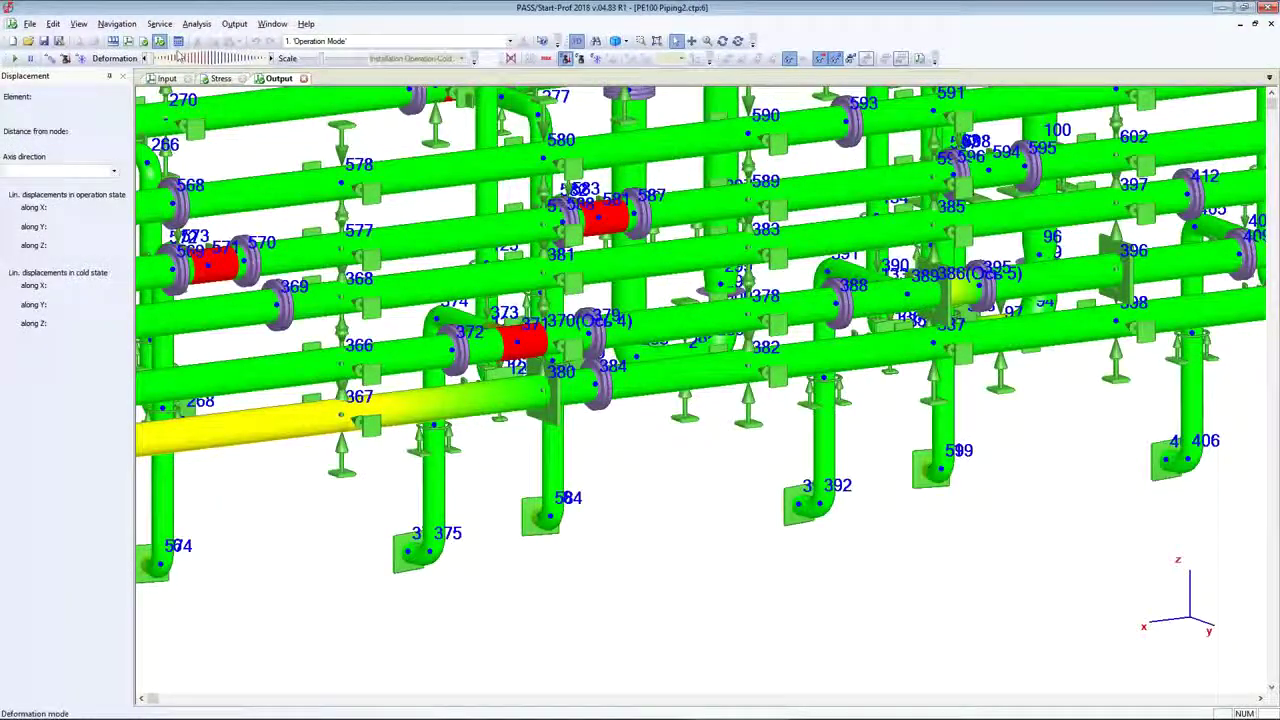
scroll(726, 261, down, 5)
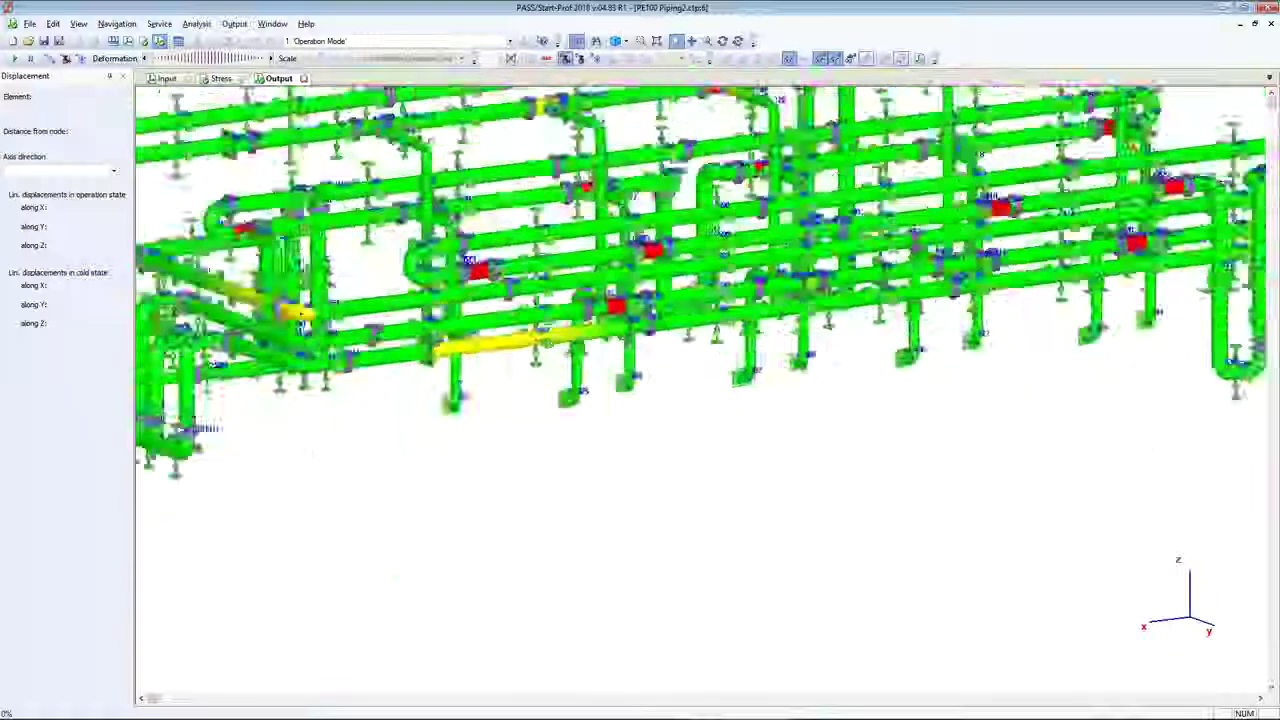
Step: Exaggerate the deformation of the stress-coloured far-end pipes around nodes 529 and 730, and return to an overall view
scroll(726, 261, up, 4)
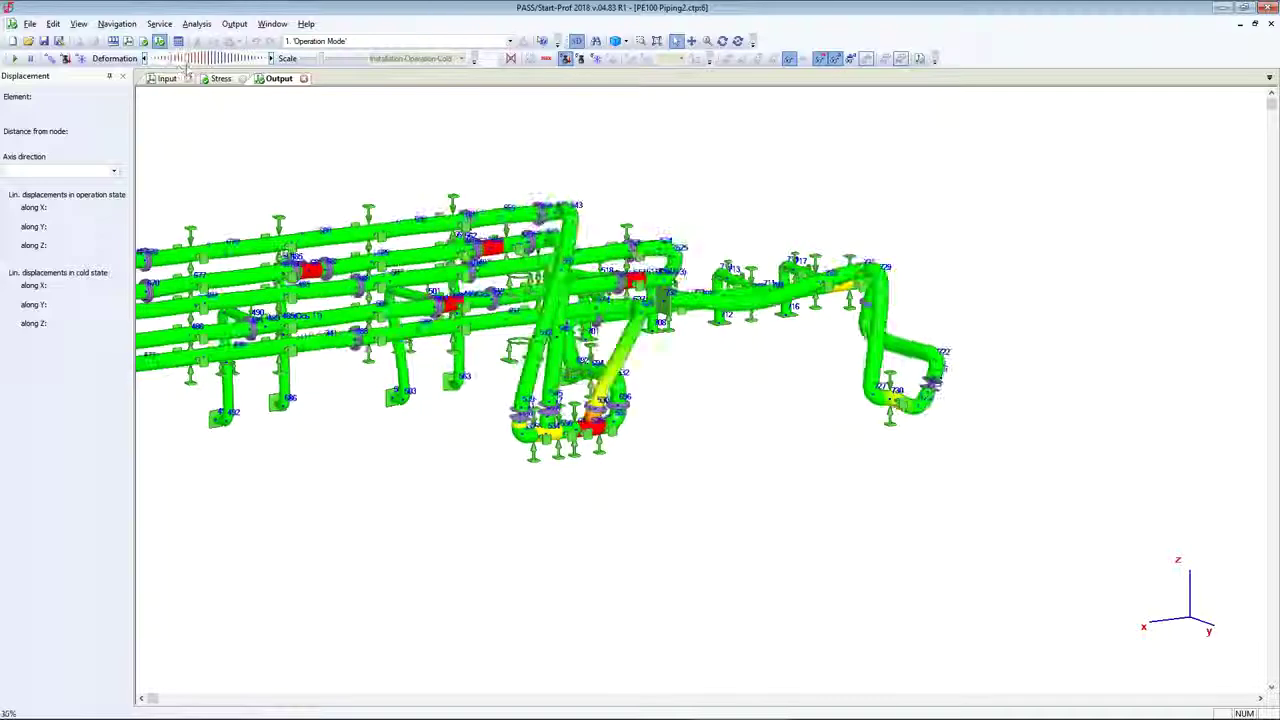
drag(186, 62, 240, 62)
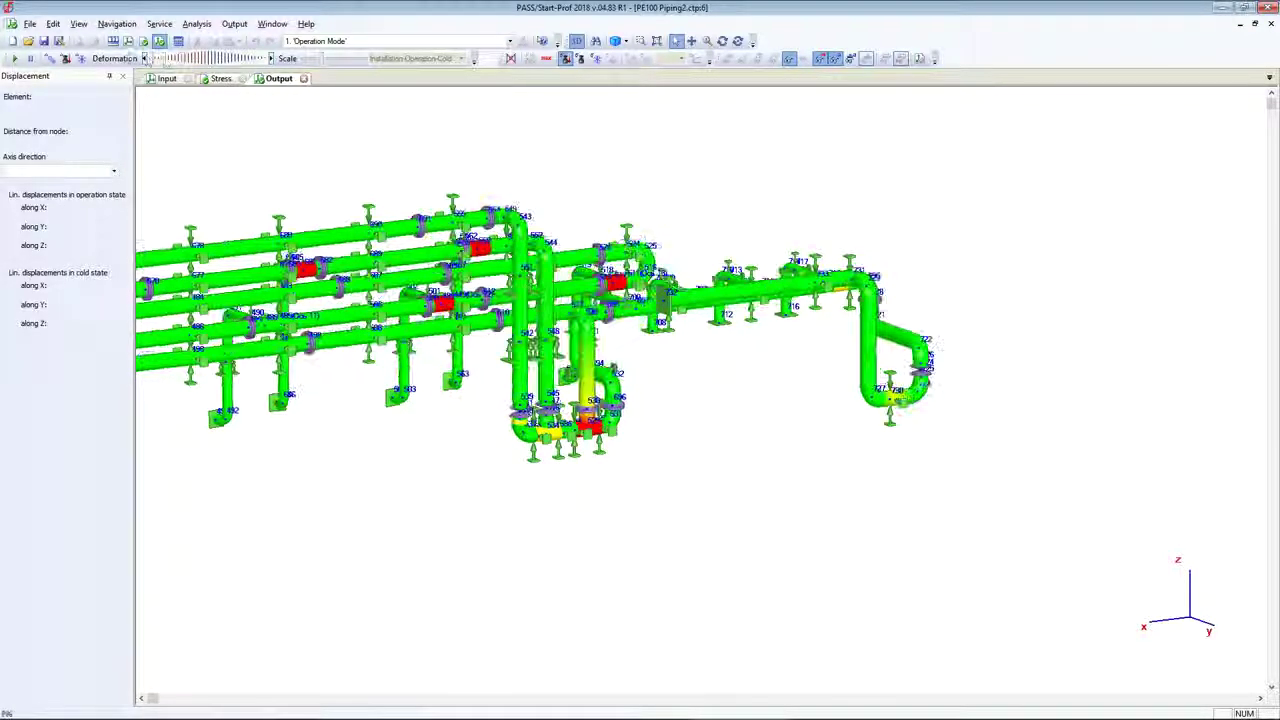
scroll(550, 345, down, 6)
middle_drag(566, 352, 785, 305)
middle_drag(685, 286, 772, 264)
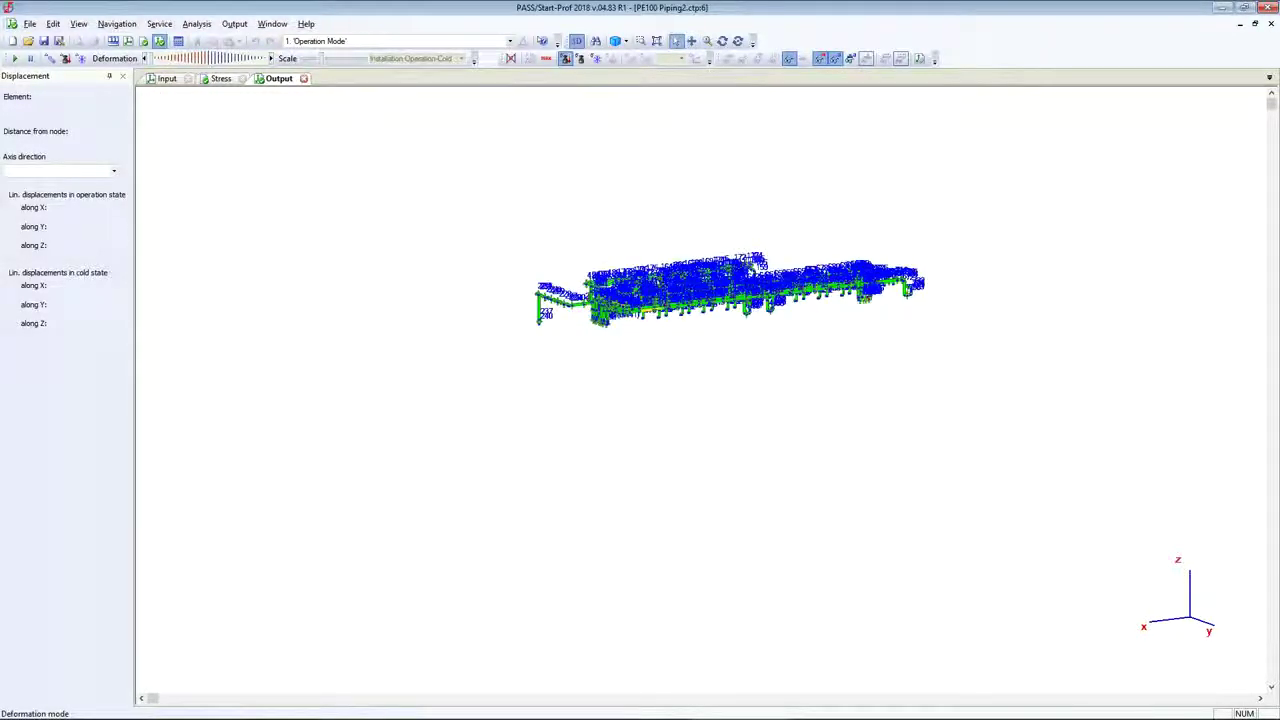
Step: Inspect the deformation and stress colours of the upper pipe run around nodes 172 to 174, and move on to the near end
scroll(774, 266, up, 8)
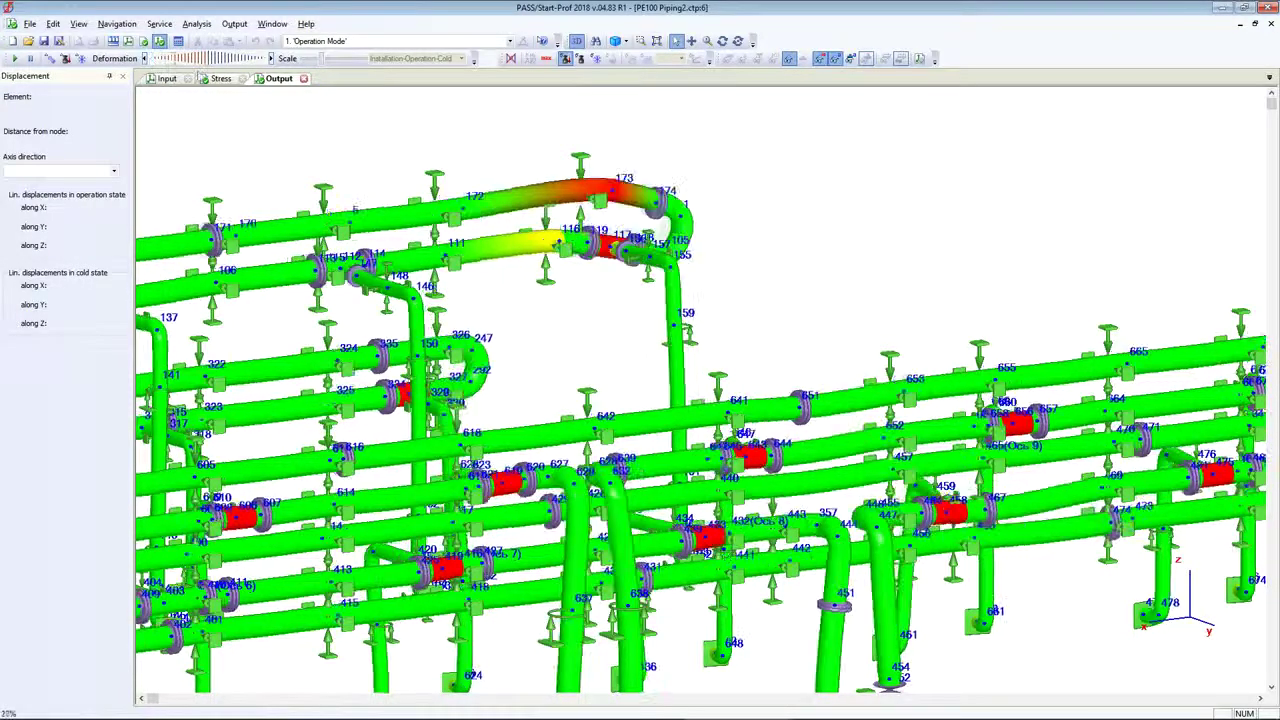
scroll(515, 358, down, 5)
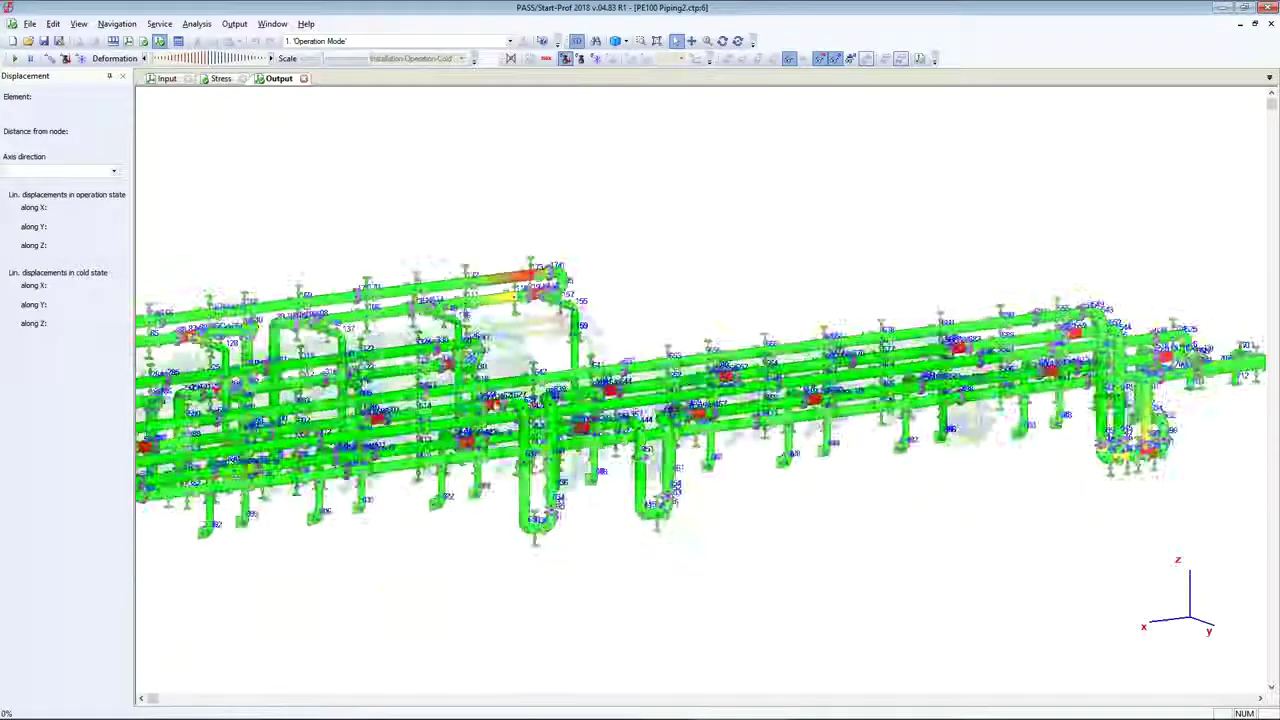
middle_drag(734, 309, 1127, 208)
scroll(449, 303, up, 5)
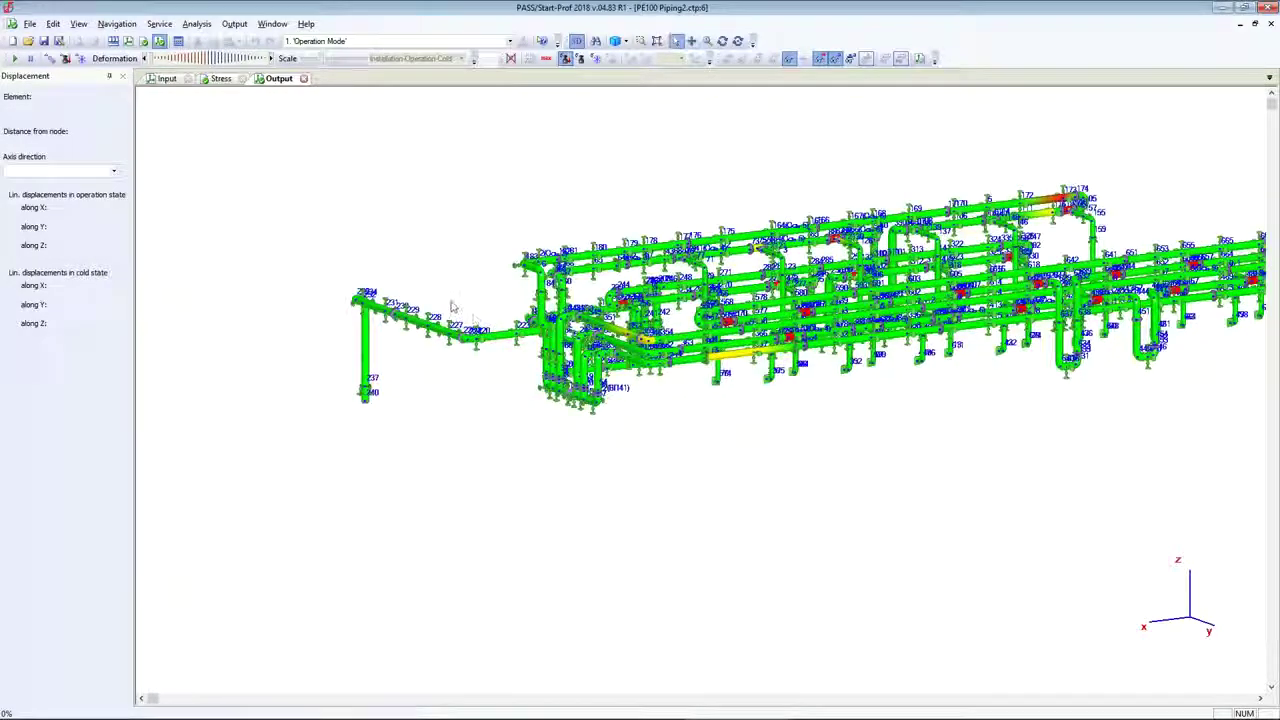
click(160, 41)
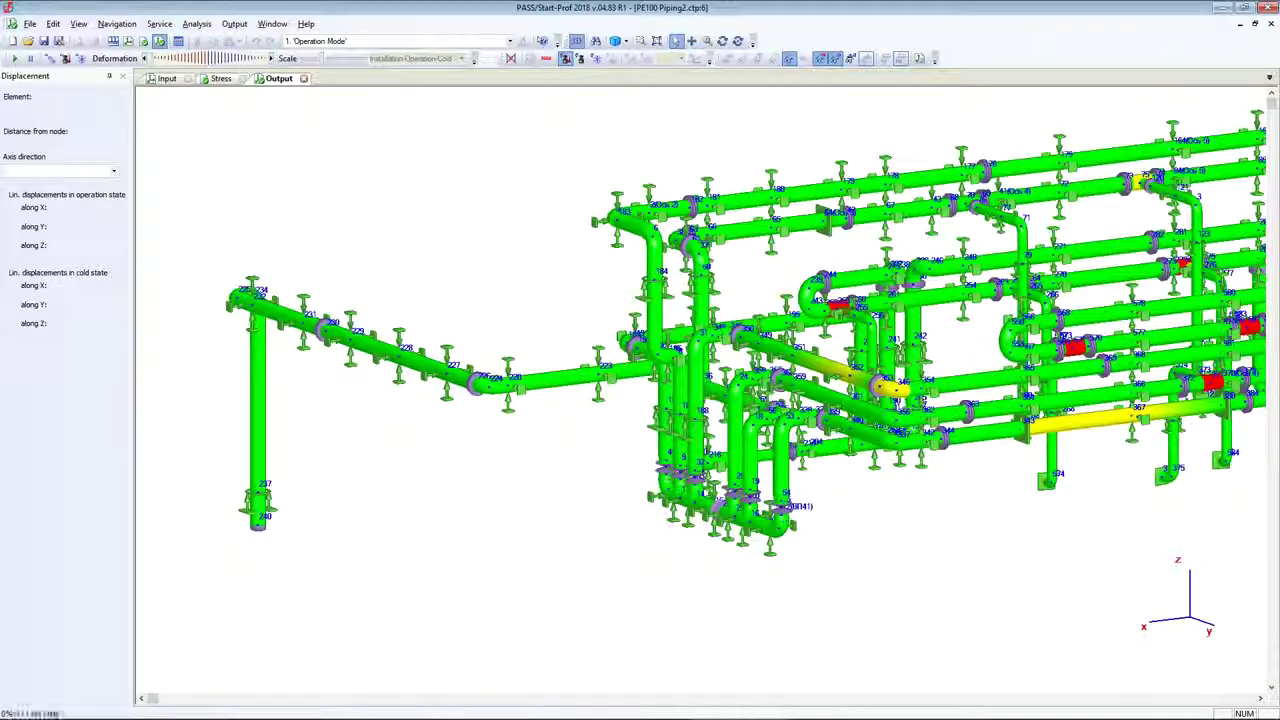
Step: Orbit the stress-coloured network to compare its overstressed areas from several angles, ending on an overview of the whole model
click(722, 41)
drag(640, 330, 740, 340)
middle_drag(740, 340, 290, 387)
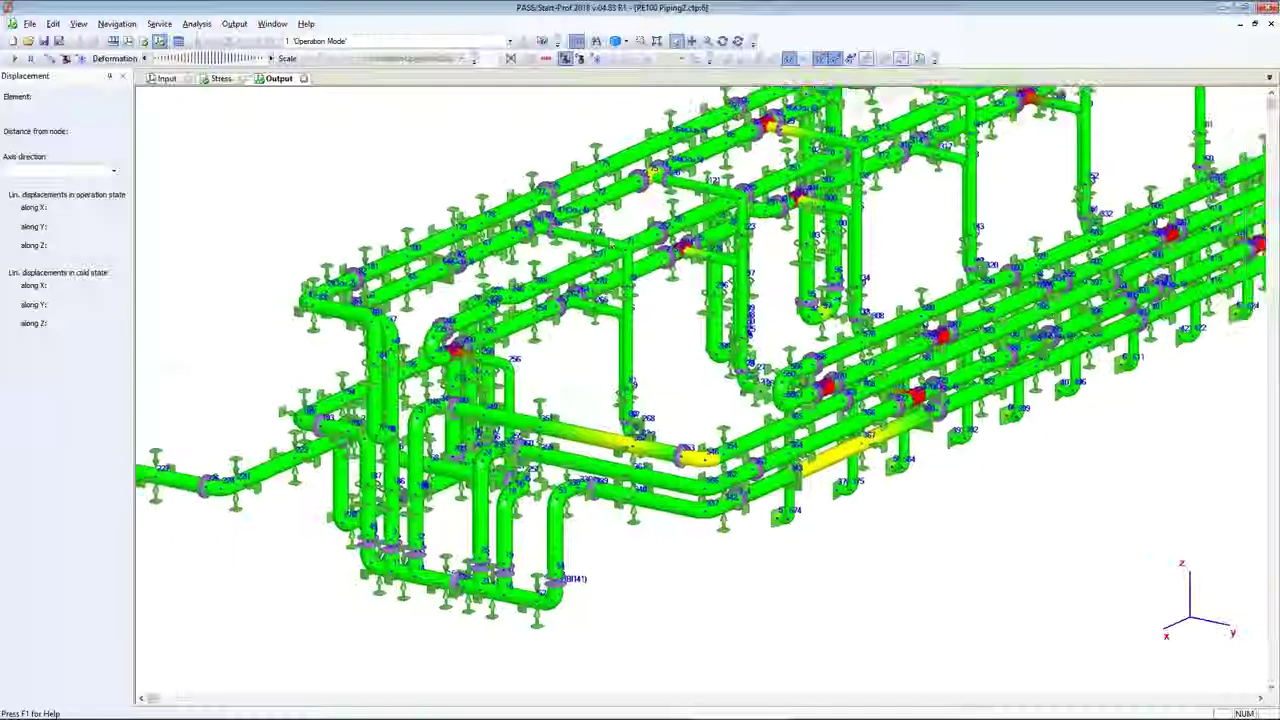
scroll(660, 253, down, 4)
click(722, 41)
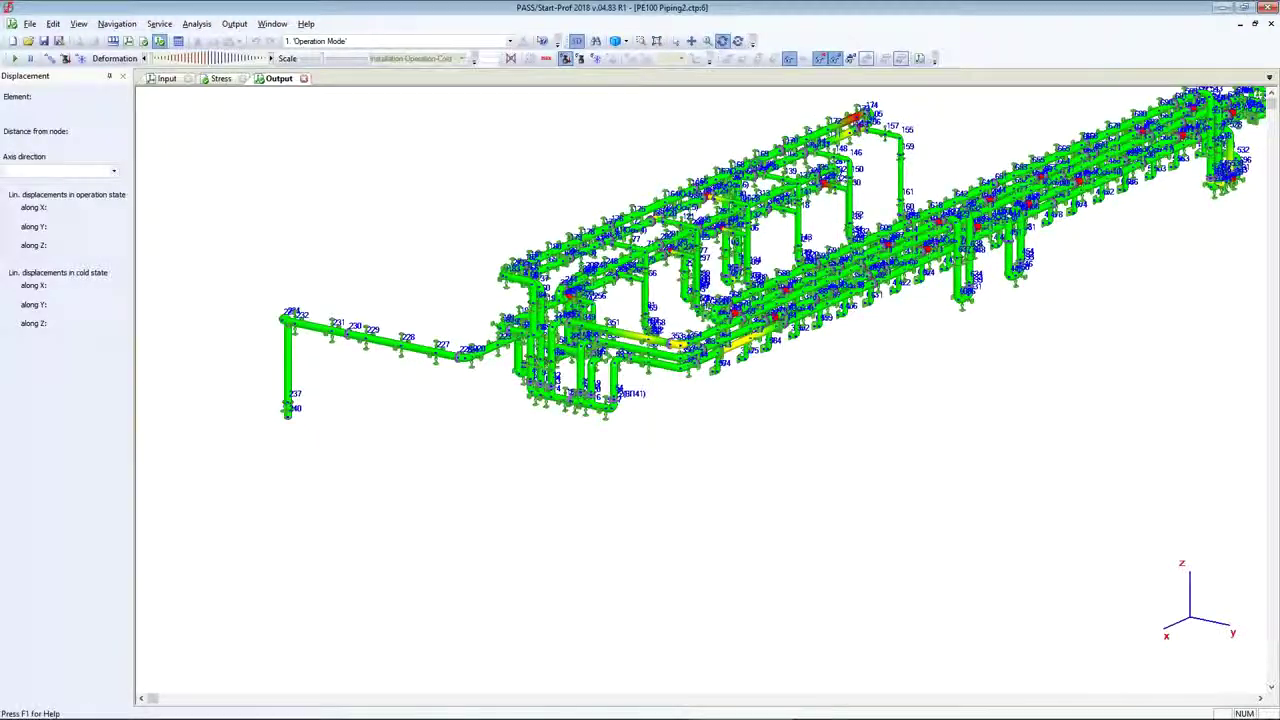
drag(660, 253, 708, 232)
middle_drag(940, 160, 722, 273)
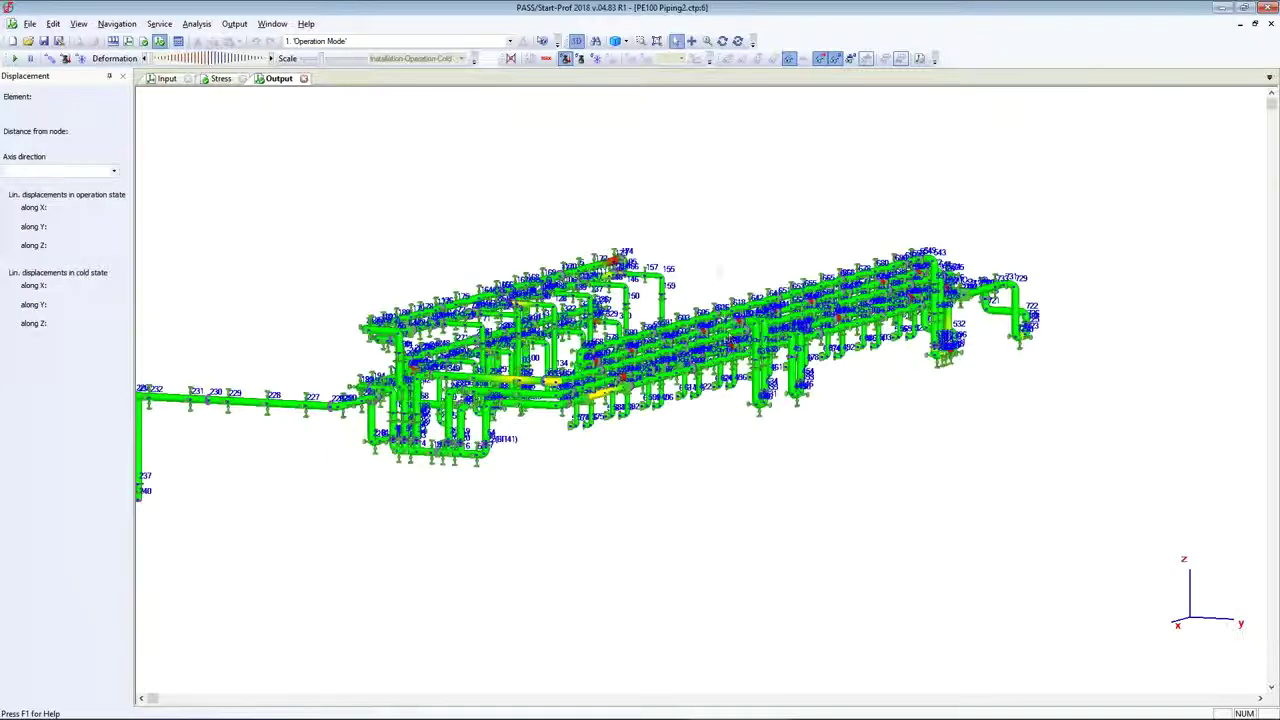
click(722, 41)
drag(672, 255, 686, 312)
middle_drag(704, 326, 805, 275)
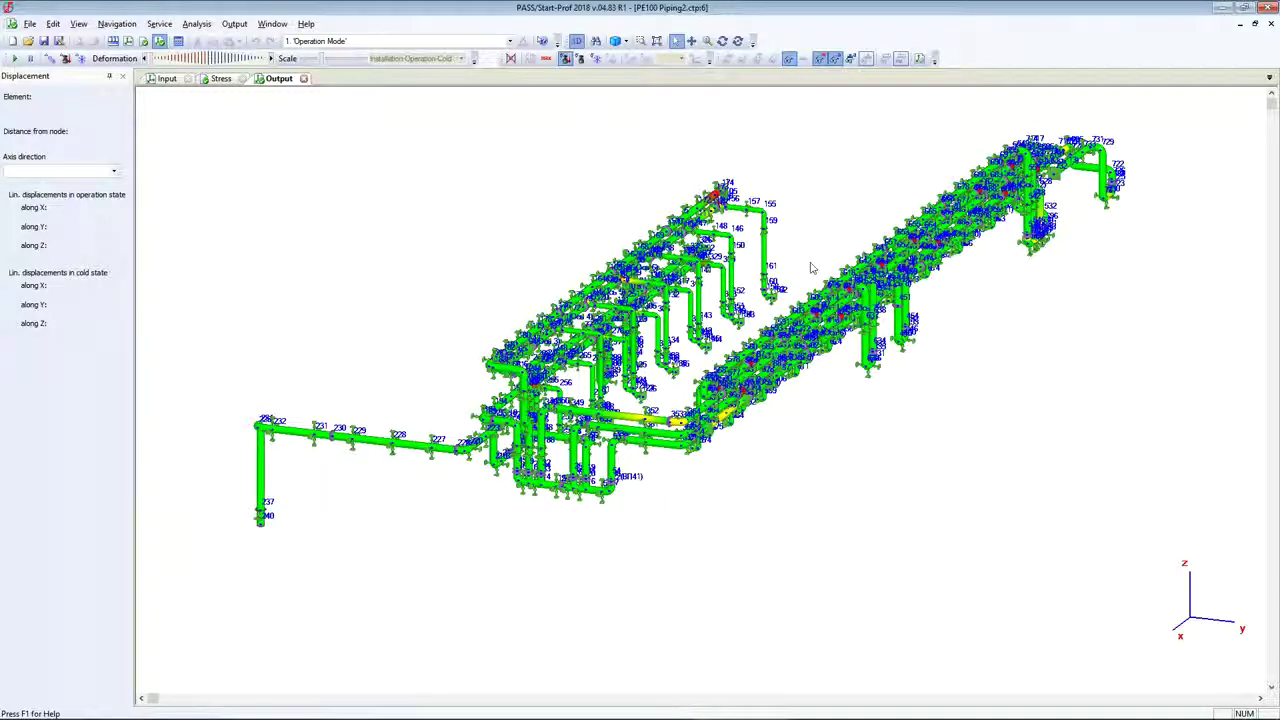